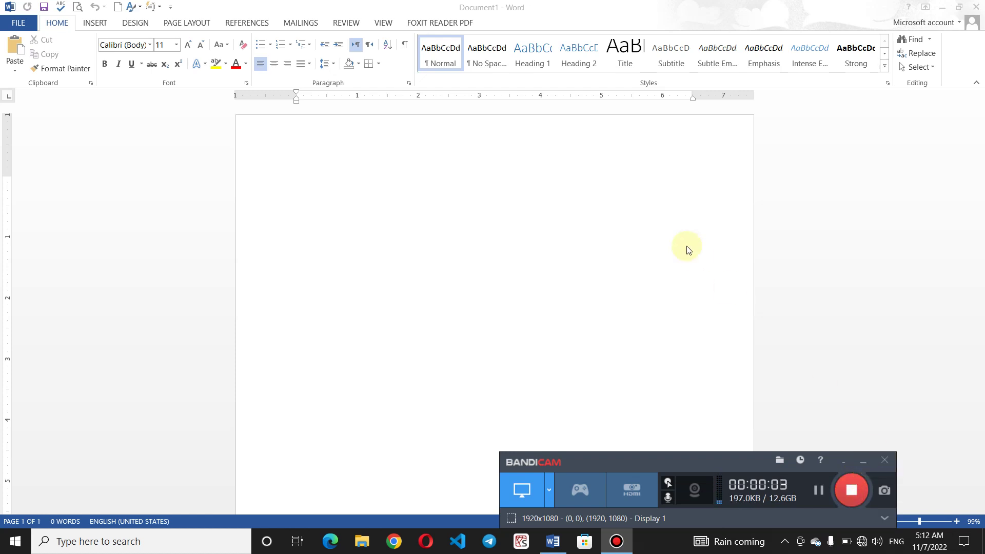
Step: Focus the blank Document1 and bring up the INSERT ribbon features
{"action": "left_click", "coordinate": [864, 465]}
{"action": "left_click", "coordinate": [99, 23]}
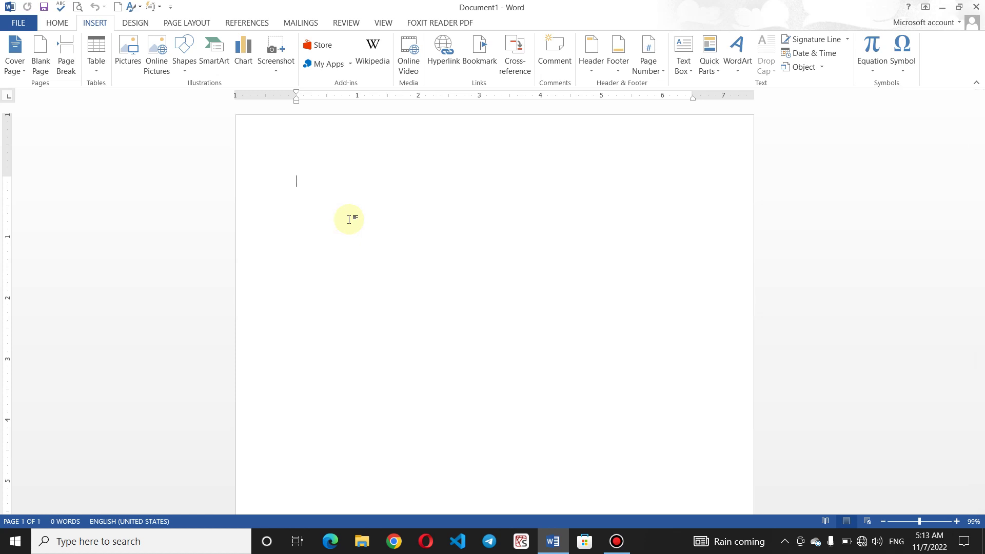
Step: Embed a new blank Microsoft Excel Worksheet object from the Object dialog's Create New tab
{"action": "left_click", "coordinate": [817, 66]}
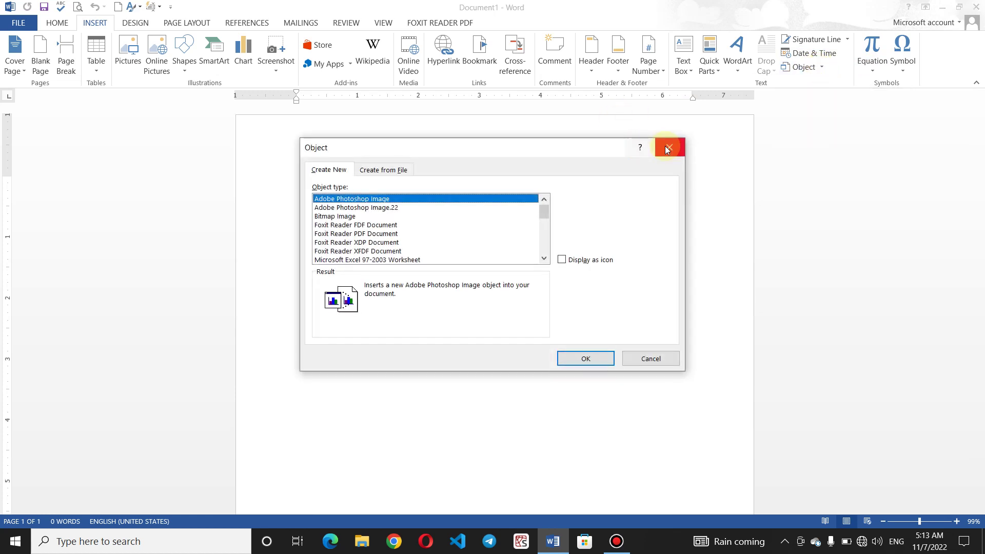
{"action": "left_click", "coordinate": [666, 149]}
{"action": "left_click", "coordinate": [822, 70]}
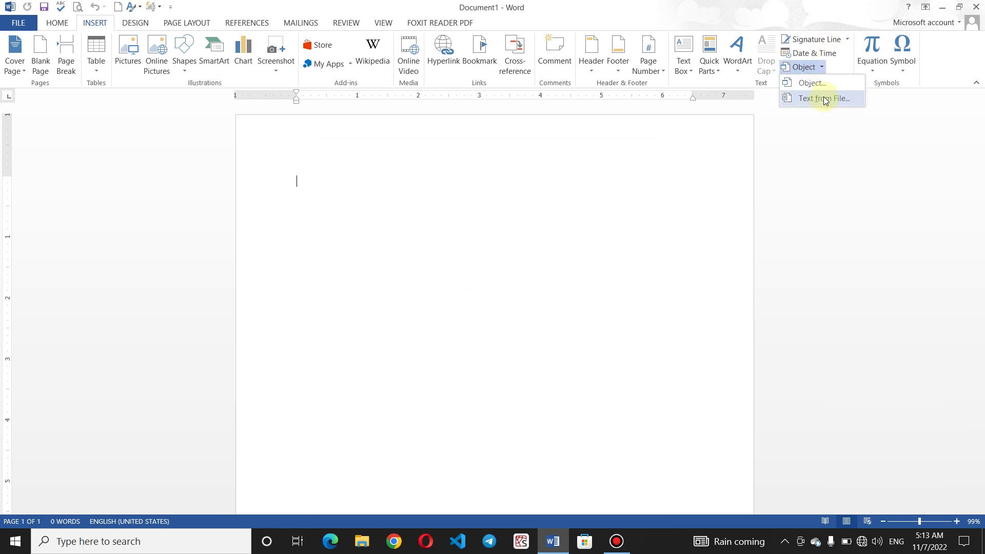
{"action": "left_click", "coordinate": [823, 83]}
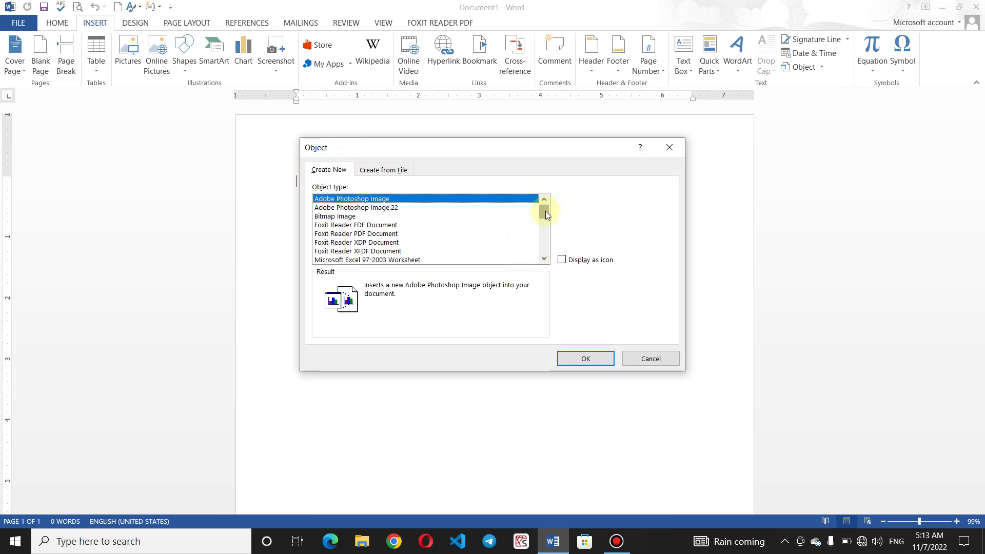
{"action": "left_click_drag", "start_coordinate": [546, 211], "coordinate": [546, 218]}
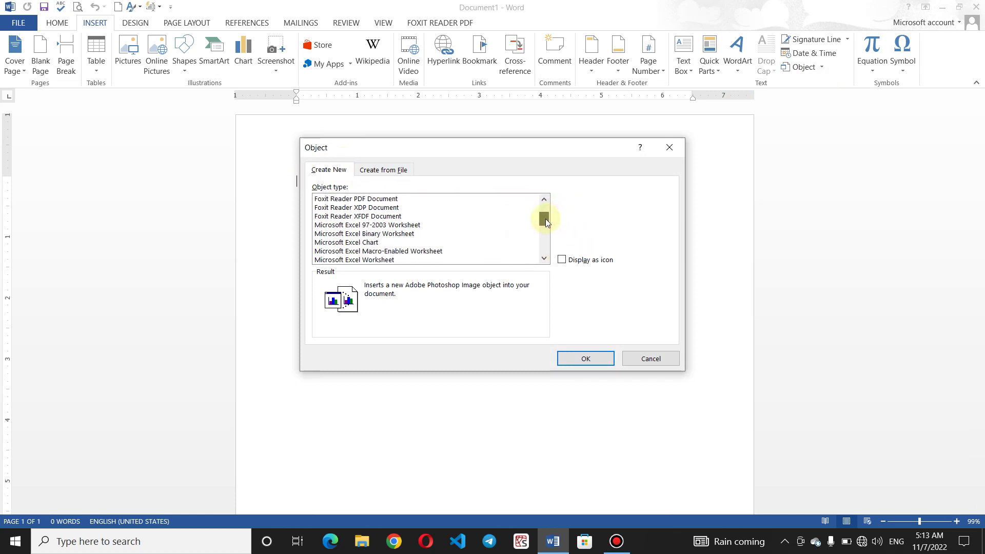
{"action": "left_click", "coordinate": [386, 260]}
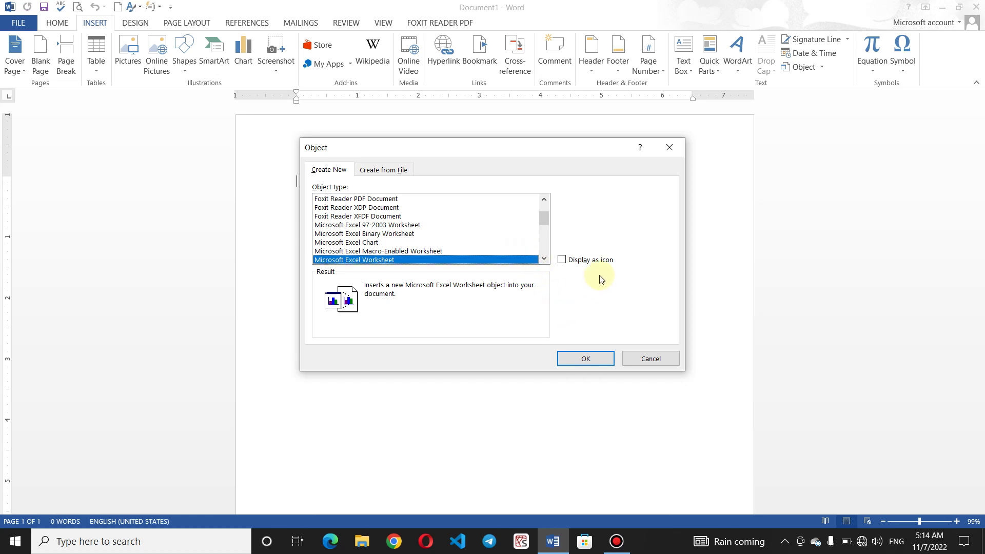
{"action": "left_click", "coordinate": [592, 359]}
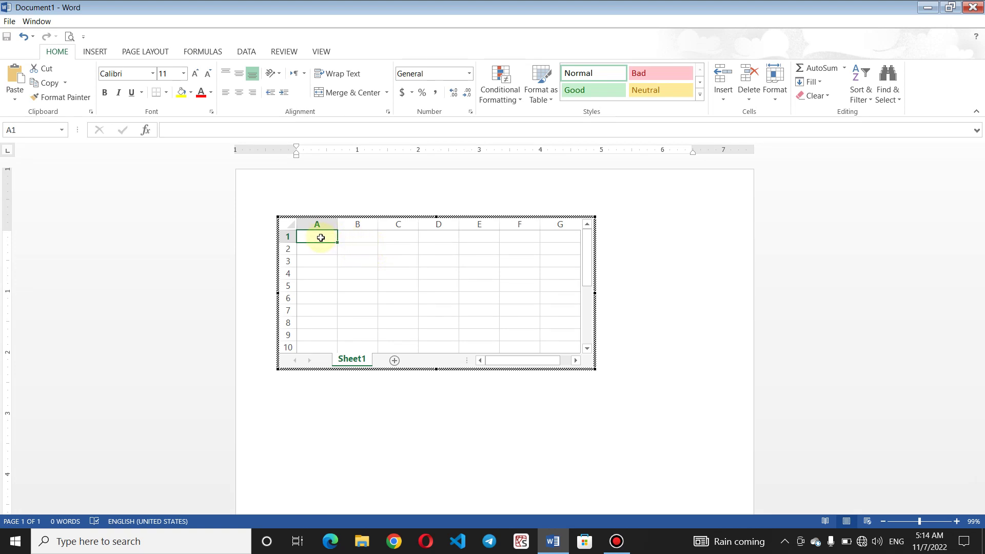
Step: Apply the pink Bad cell style to cells A1:E3 of the embedded sheet
{"action": "left_click_drag", "start_coordinate": [320, 238], "coordinate": [477, 265]}
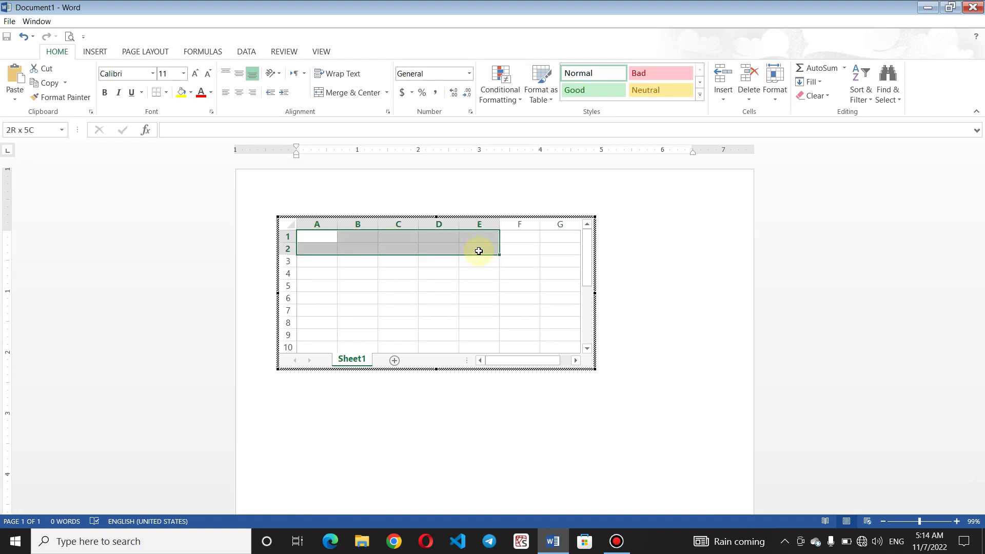
{"action": "mouse_move", "coordinate": [478, 262]}
{"action": "left_mouse_down"}
{"action": "mouse_move", "coordinate": [480, 251]}
{"action": "mouse_move", "coordinate": [480, 263]}
{"action": "left_mouse_up"}
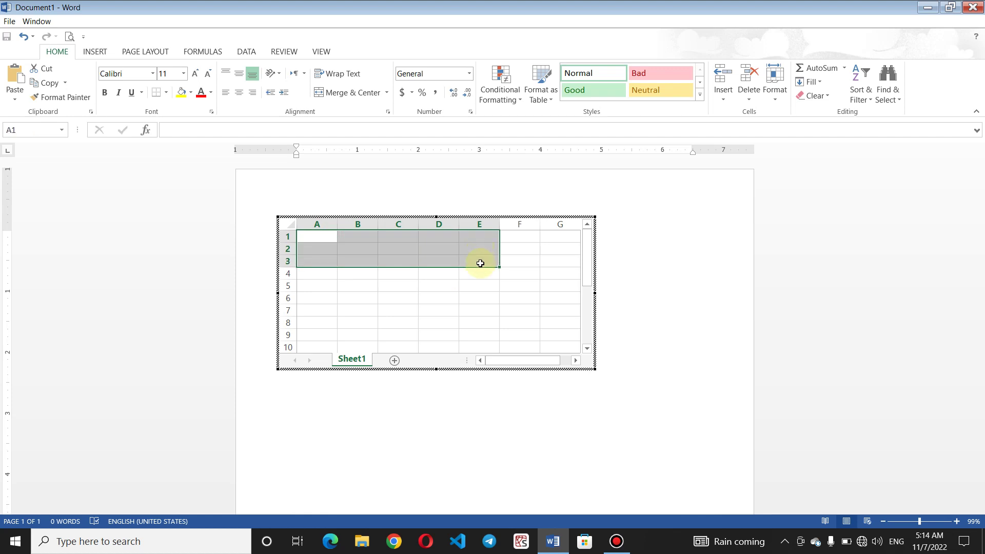
{"action": "left_click", "coordinate": [651, 76]}
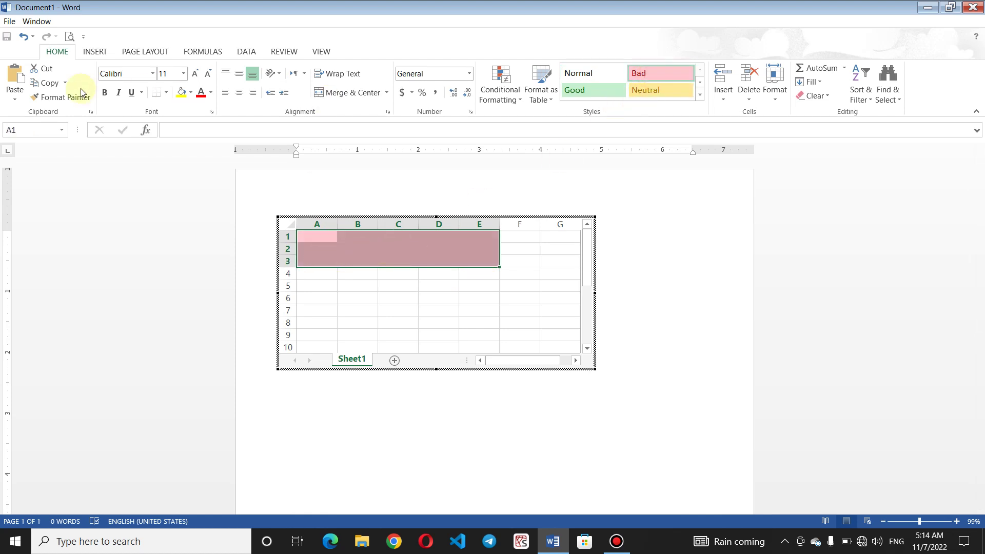
{"action": "left_click", "coordinate": [321, 276]}
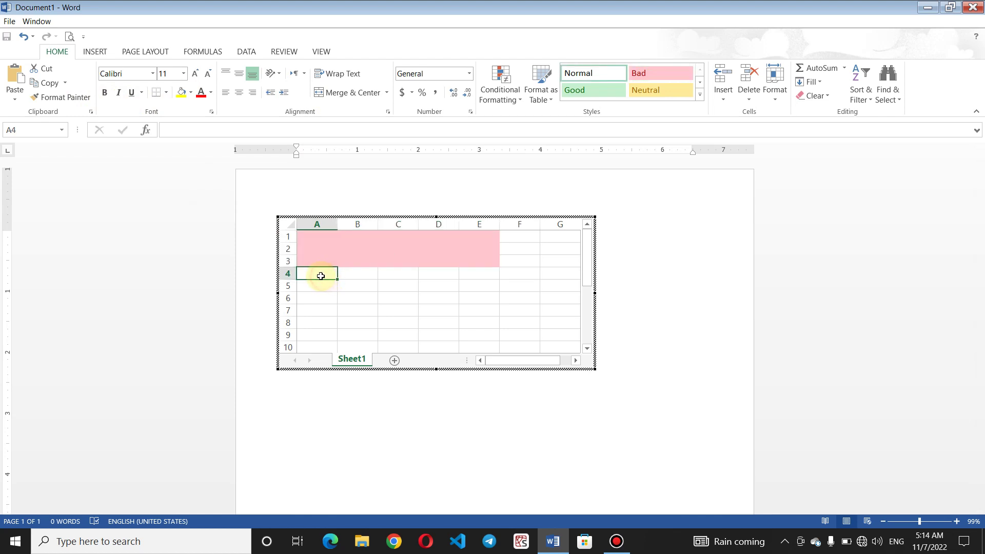
Step: Apply the green Good cell style to the block below row 3, then select A1:E10
{"action": "left_click_drag", "start_coordinate": [320, 276], "coordinate": [483, 339]}
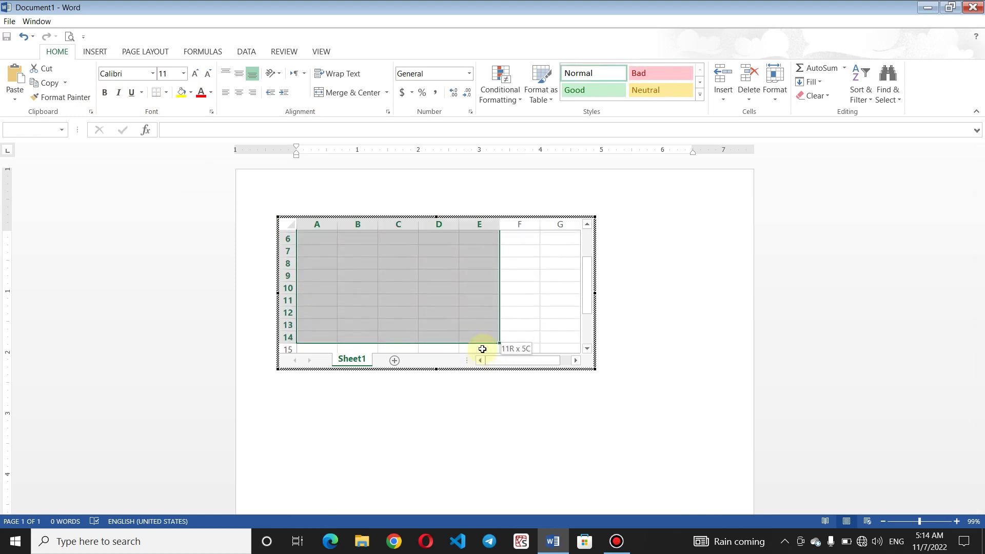
{"action": "left_click_drag", "start_coordinate": [592, 296], "coordinate": [590, 264]}
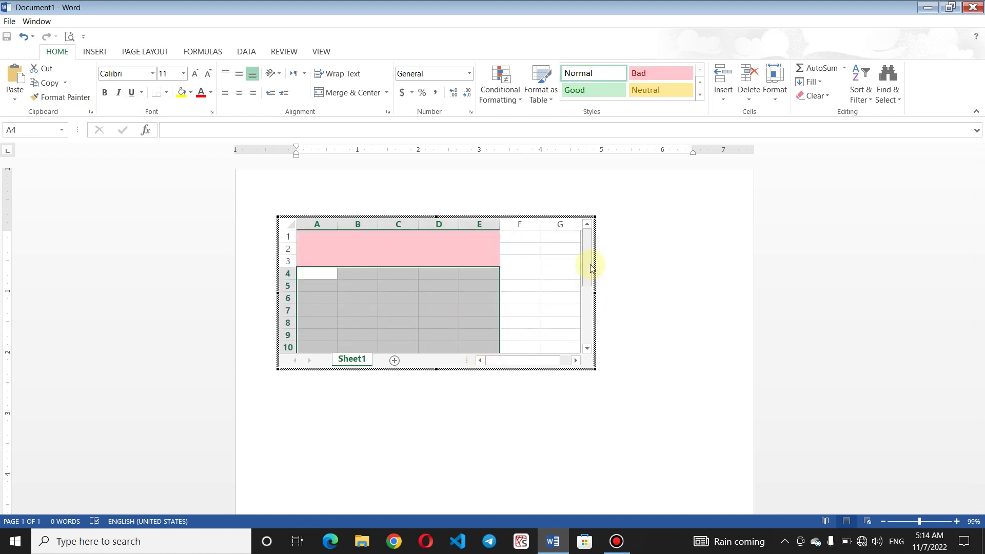
{"action": "left_click", "coordinate": [611, 93]}
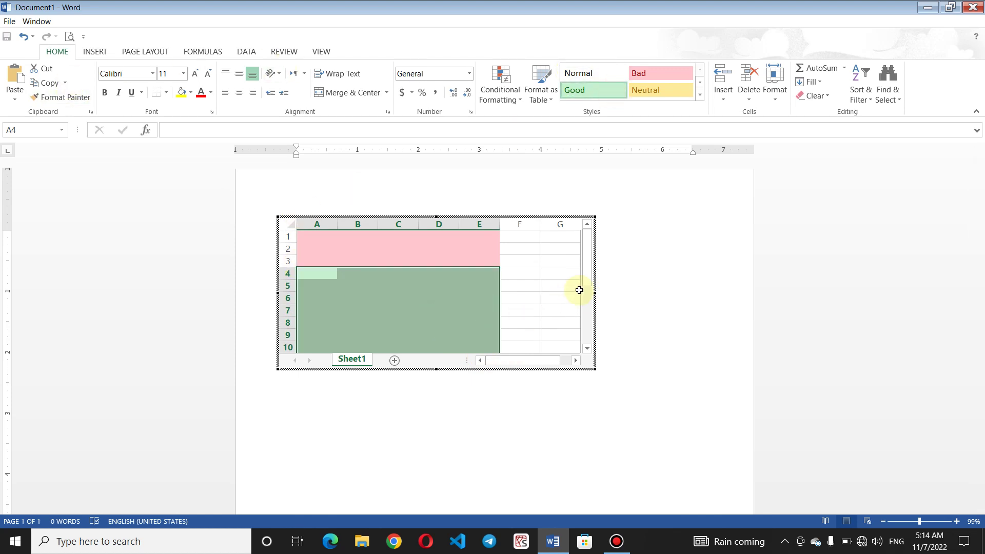
{"action": "left_click", "coordinate": [593, 264]}
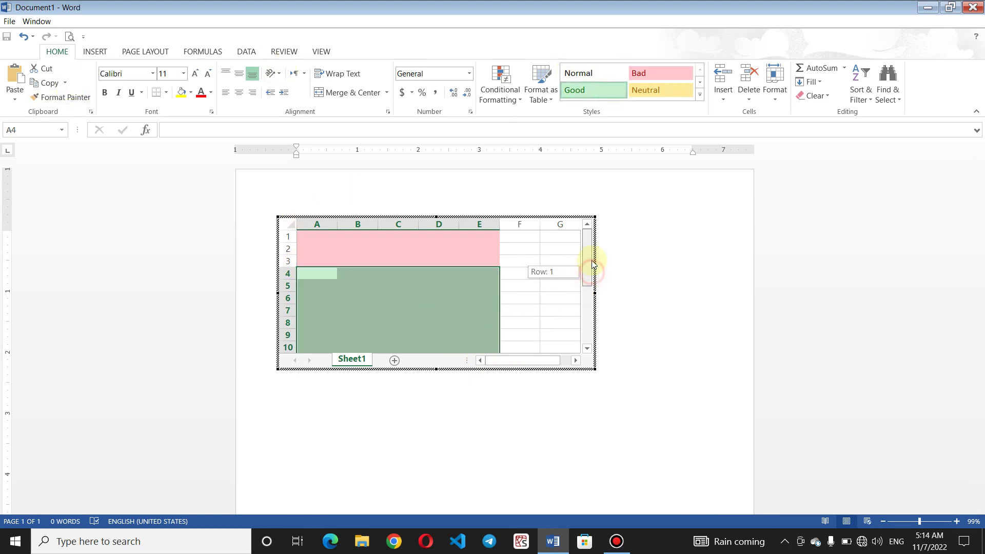
{"action": "left_click", "coordinate": [310, 234]}
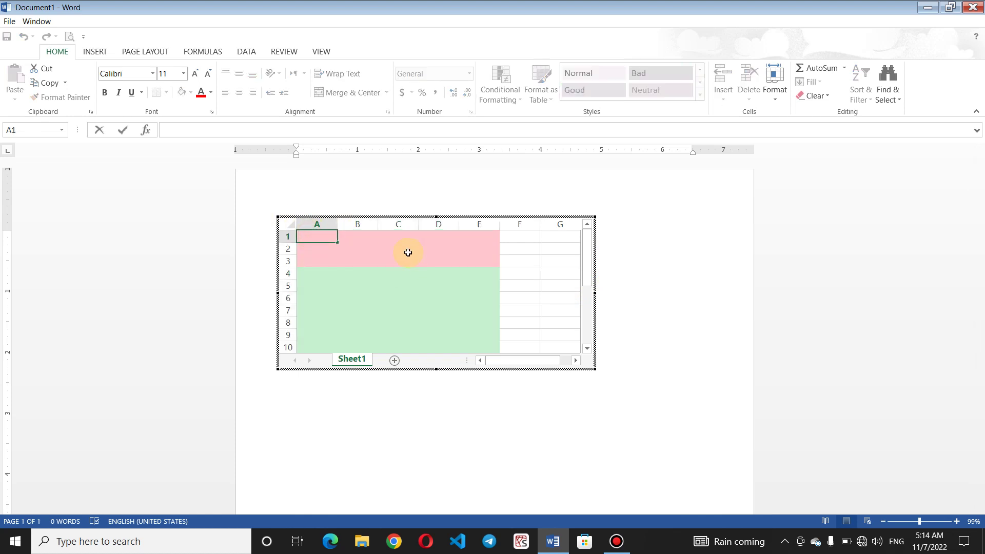
{"action": "left_click", "coordinate": [383, 260]}
{"action": "left_click_drag", "start_coordinate": [326, 238], "coordinate": [359, 248]}
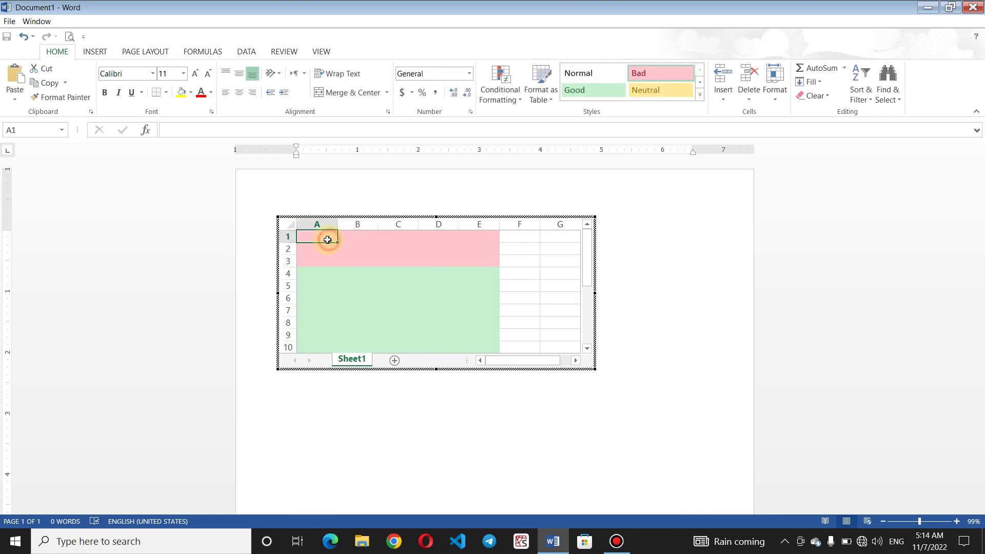
{"action": "left_click_drag", "start_coordinate": [519, 337], "coordinate": [480, 346]}
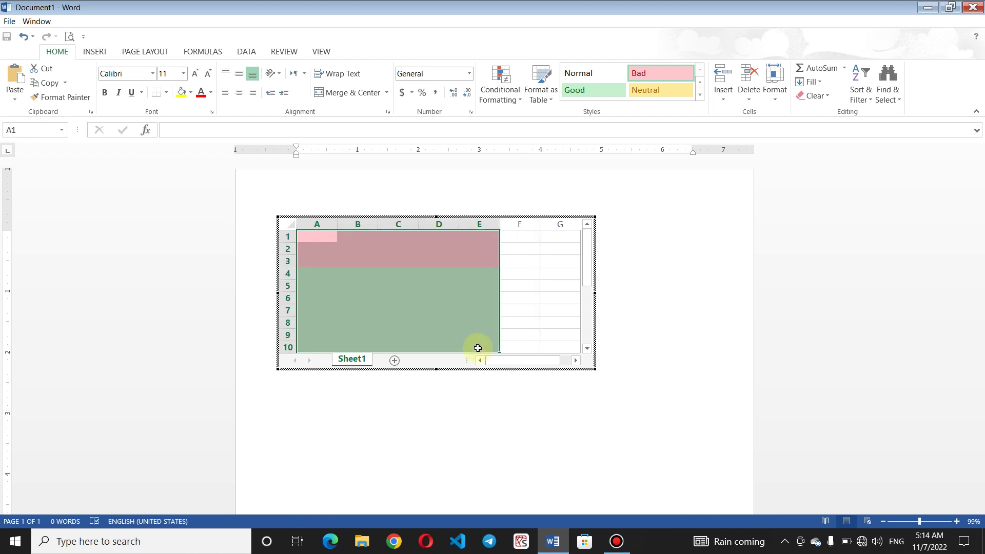
Step: Give every cell in A1:E10 black All Borders
{"action": "left_click", "coordinate": [166, 92]}
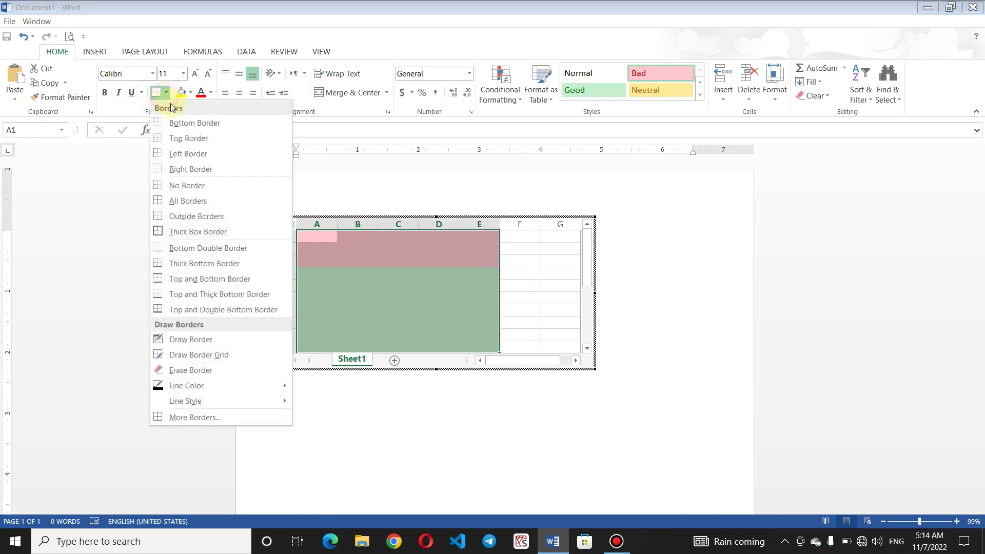
{"action": "left_click", "coordinate": [176, 202]}
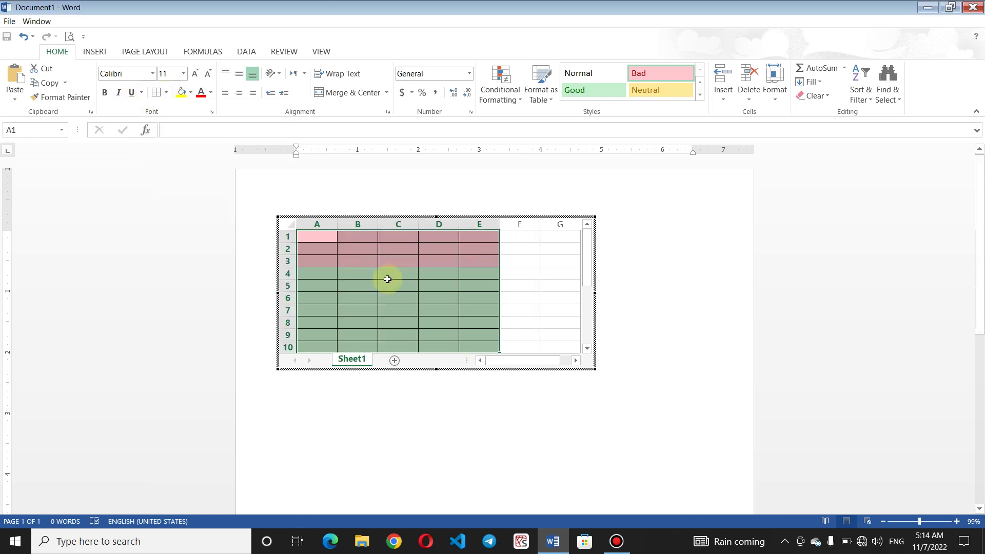
{"action": "left_click", "coordinate": [351, 247]}
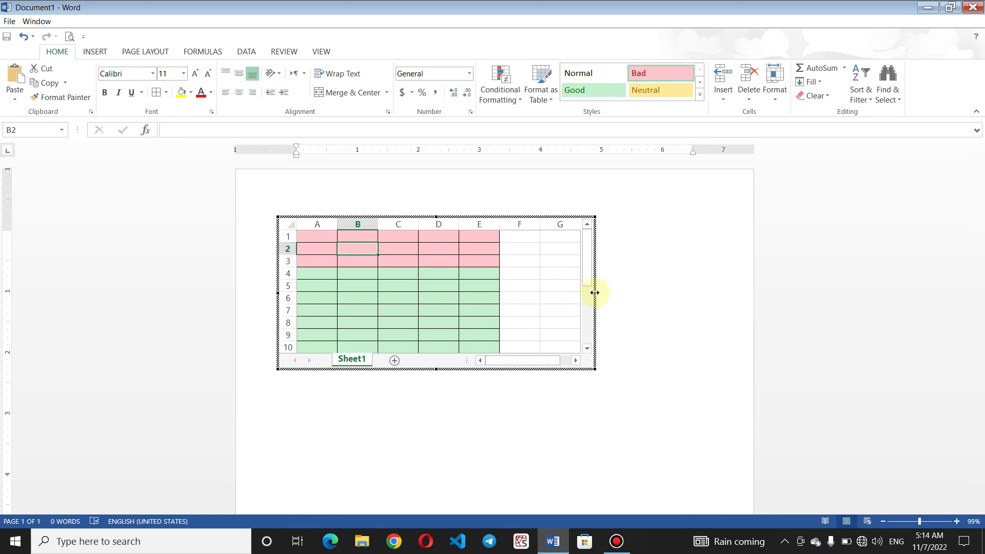
Step: Narrow the embedded sheet to end at column E, select A1, and finish editing
{"action": "left_click_drag", "start_coordinate": [595, 293], "coordinate": [514, 281]}
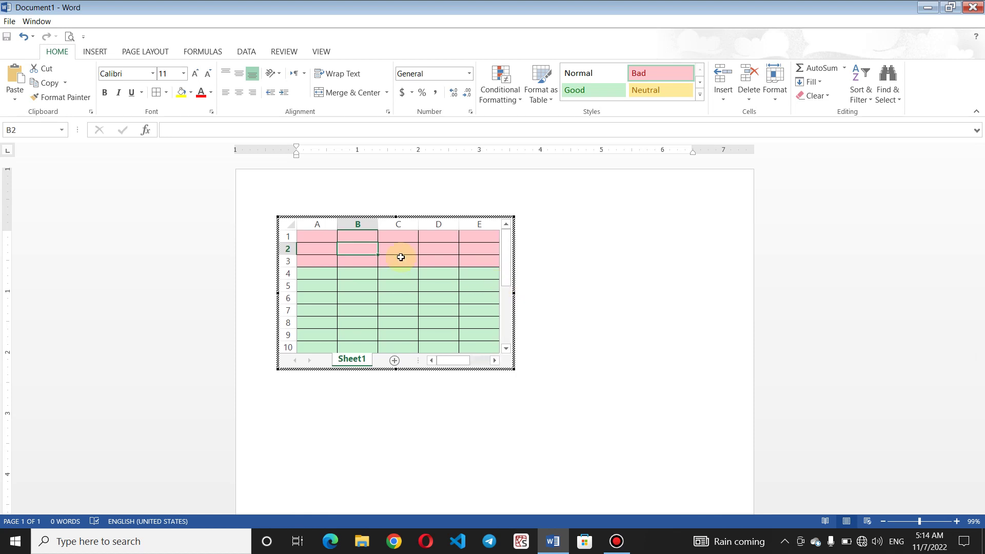
{"action": "left_click", "coordinate": [317, 238]}
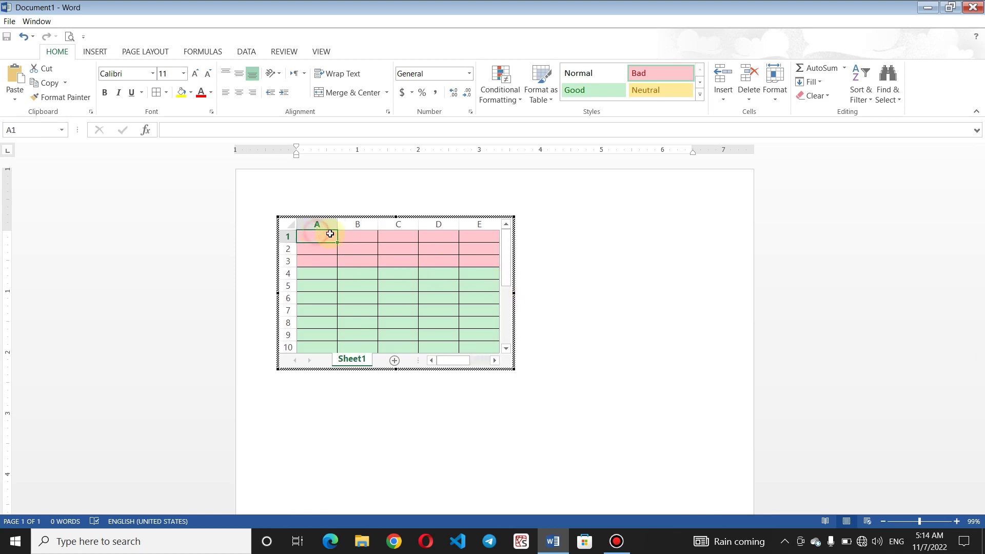
{"action": "key", "text": "Right"}
{"action": "left_click", "coordinate": [316, 240]}
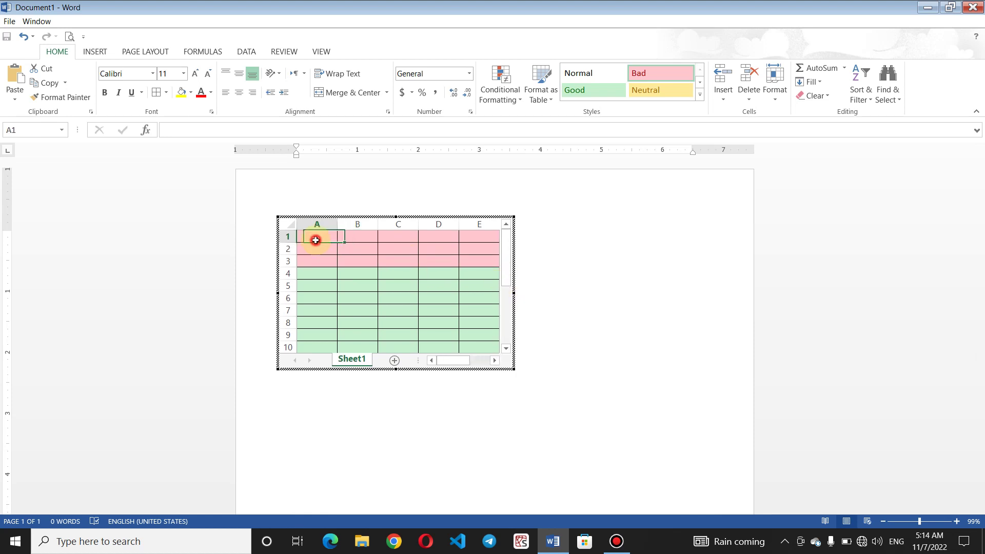
{"action": "left_click", "coordinate": [358, 237]}
{"action": "left_click", "coordinate": [323, 236]}
{"action": "left_click", "coordinate": [355, 237]}
{"action": "left_click", "coordinate": [328, 238]}
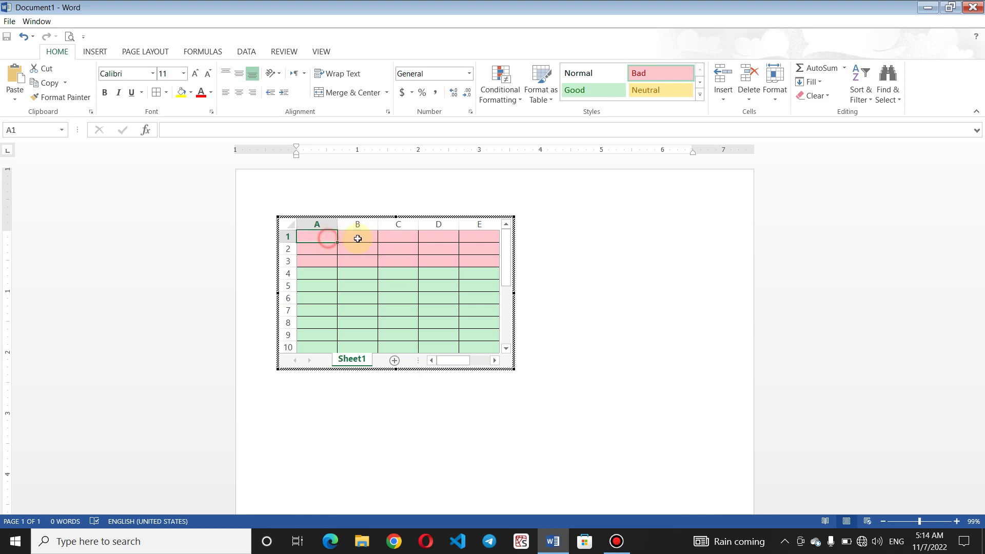
{"action": "left_click", "coordinate": [359, 237]}
{"action": "left_click", "coordinate": [325, 242]}
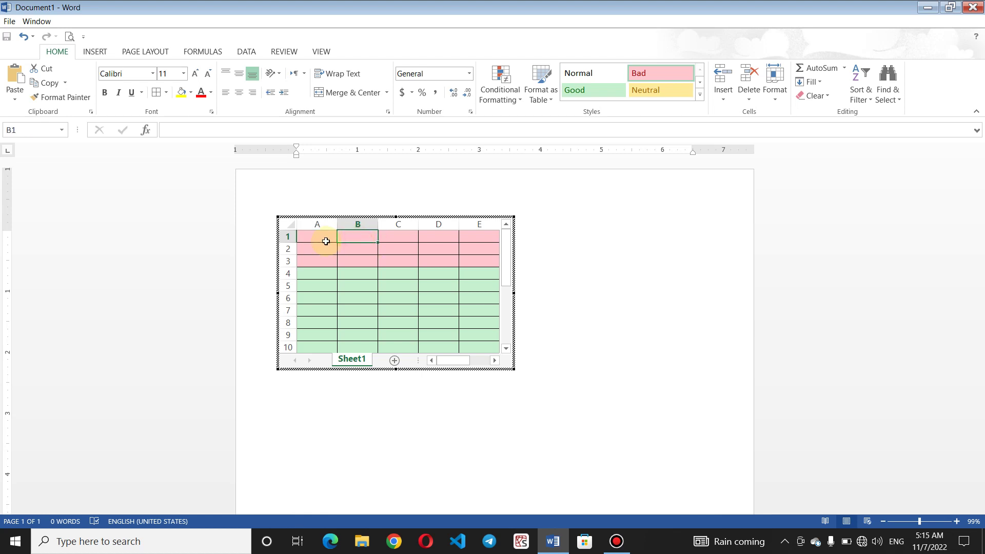
{"action": "left_click", "coordinate": [365, 240]}
{"action": "left_click", "coordinate": [322, 237]}
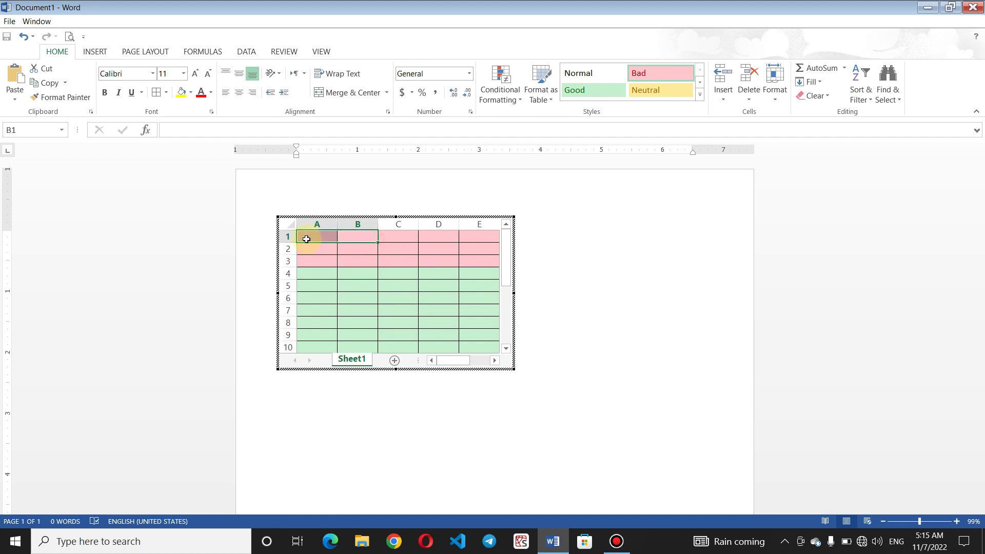
{"action": "left_click", "coordinate": [346, 238]}
{"action": "left_click", "coordinate": [322, 243]}
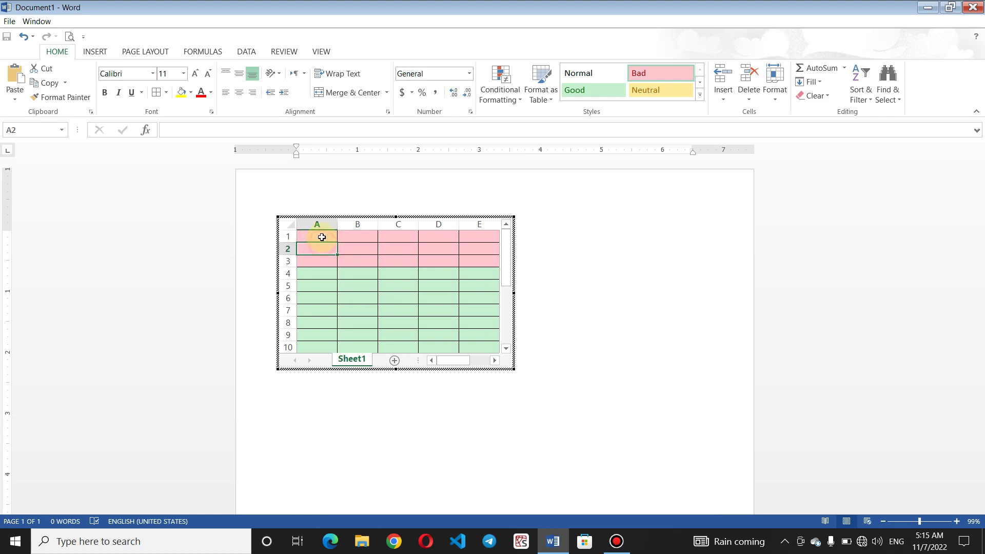
{"action": "left_click", "coordinate": [322, 237]}
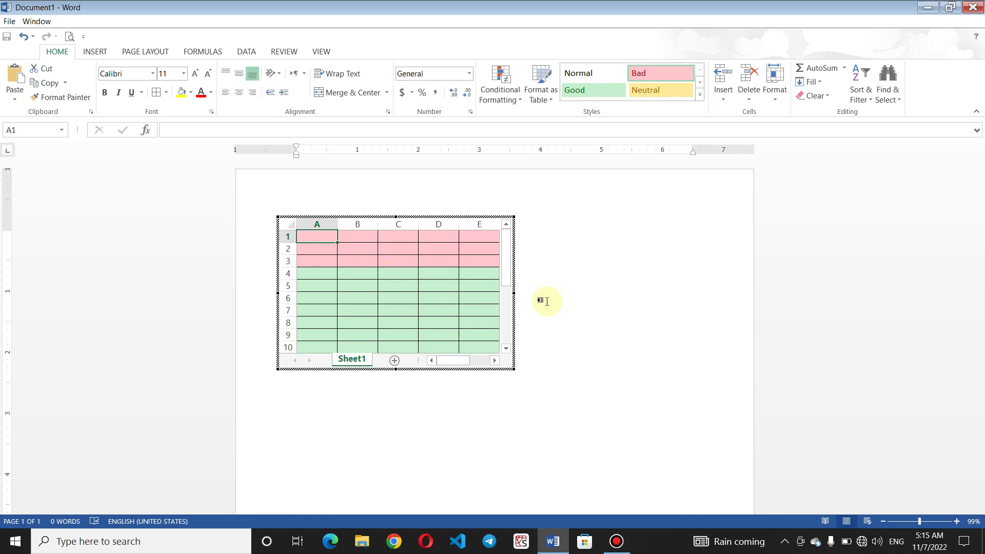
{"action": "left_click", "coordinate": [583, 326]}
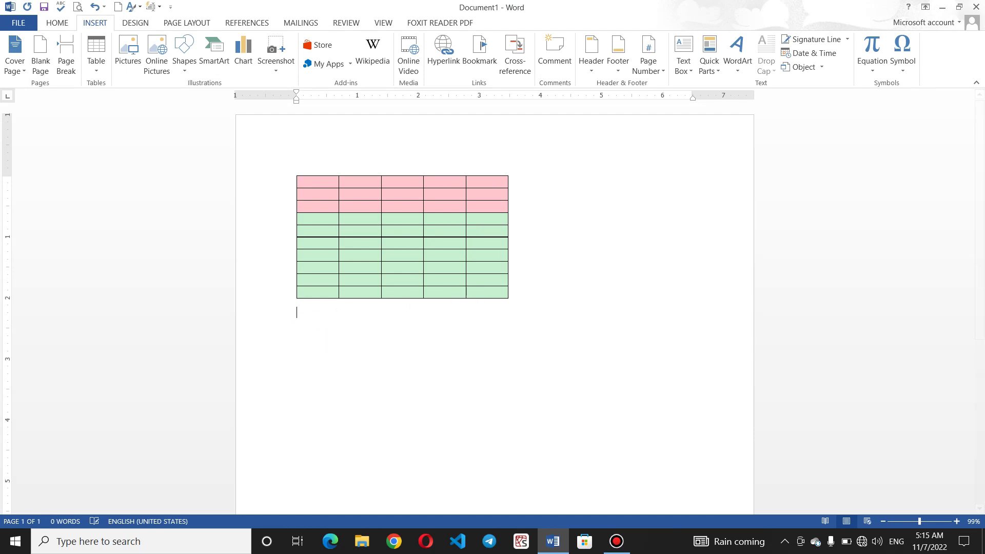
Step: Put the cursor below the bordered grid and add an empty line with Enter
{"action": "left_click", "coordinate": [329, 200]}
{"action": "left_click", "coordinate": [440, 299]}
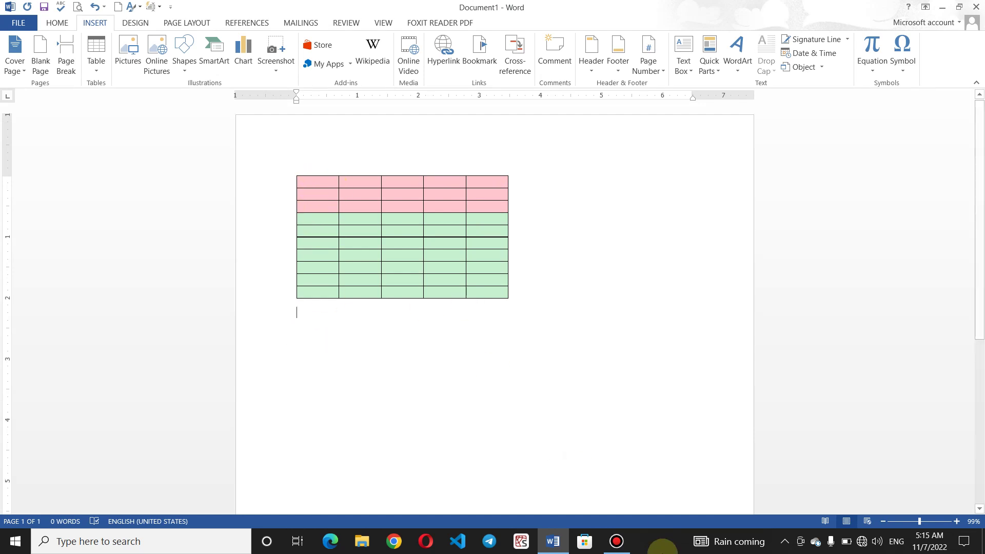
{"action": "left_click", "coordinate": [619, 539]}
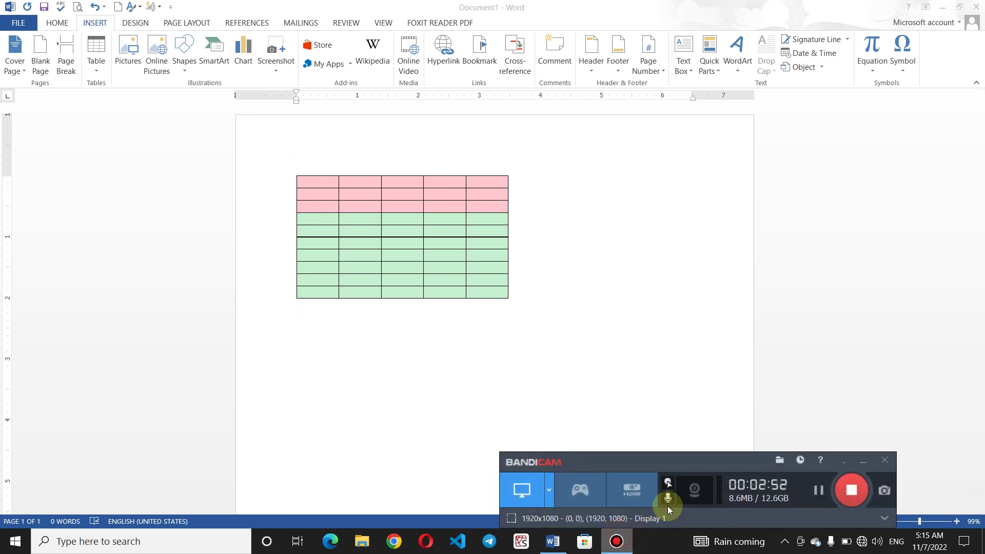
{"action": "left_click", "coordinate": [812, 491]}
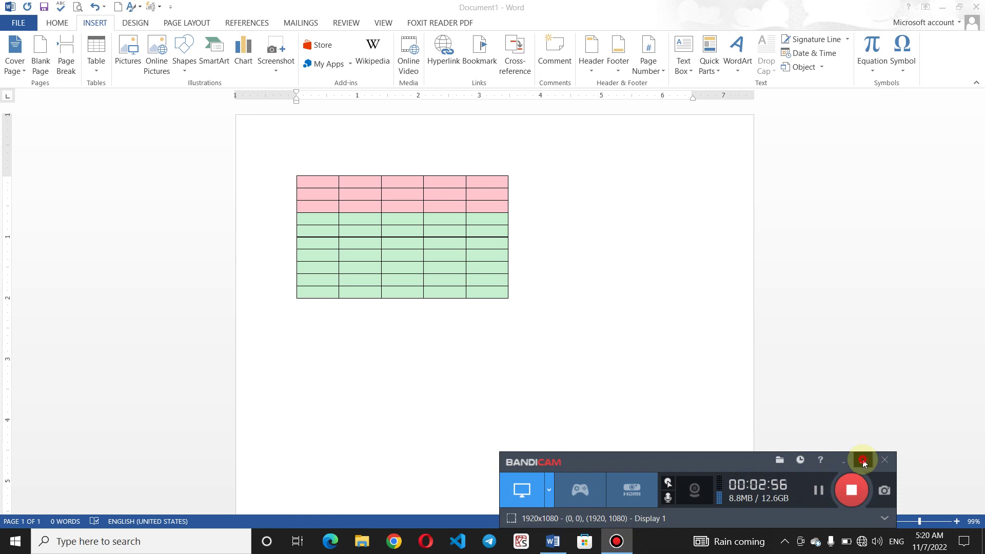
{"action": "left_click", "coordinate": [864, 460]}
{"action": "key", "text": "Return"}
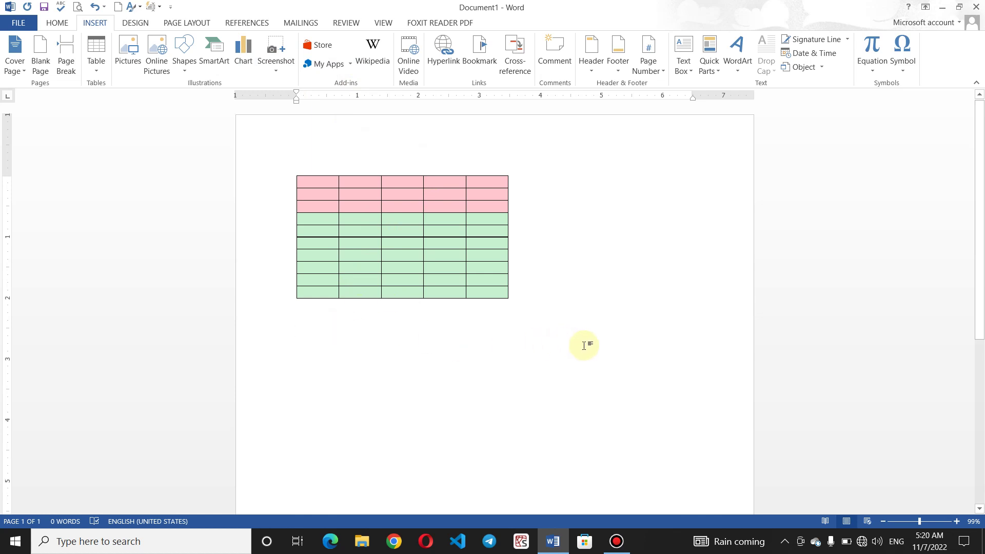
Step: Embed a new Microsoft PowerPoint Presentation object below the grid
{"action": "left_click", "coordinate": [823, 67]}
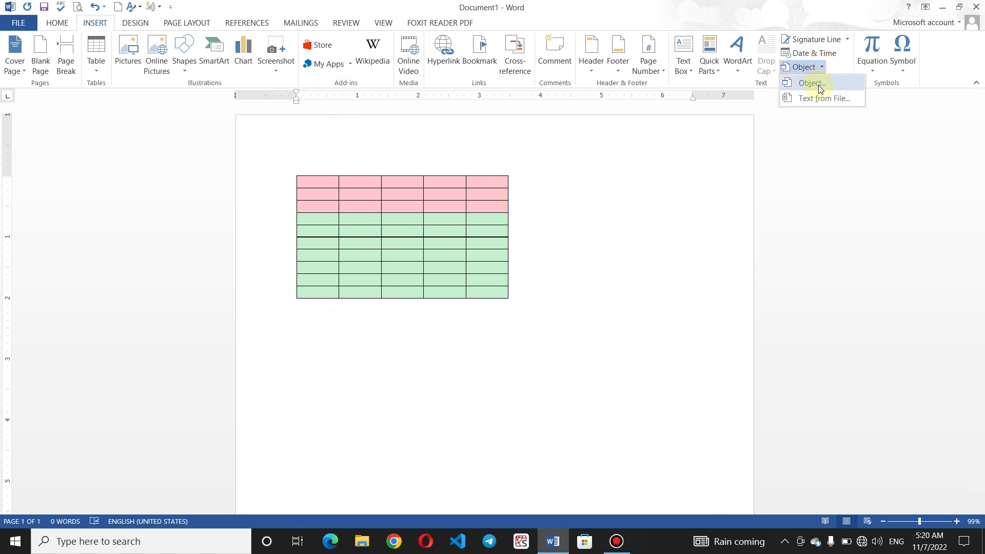
{"action": "left_click", "coordinate": [815, 84]}
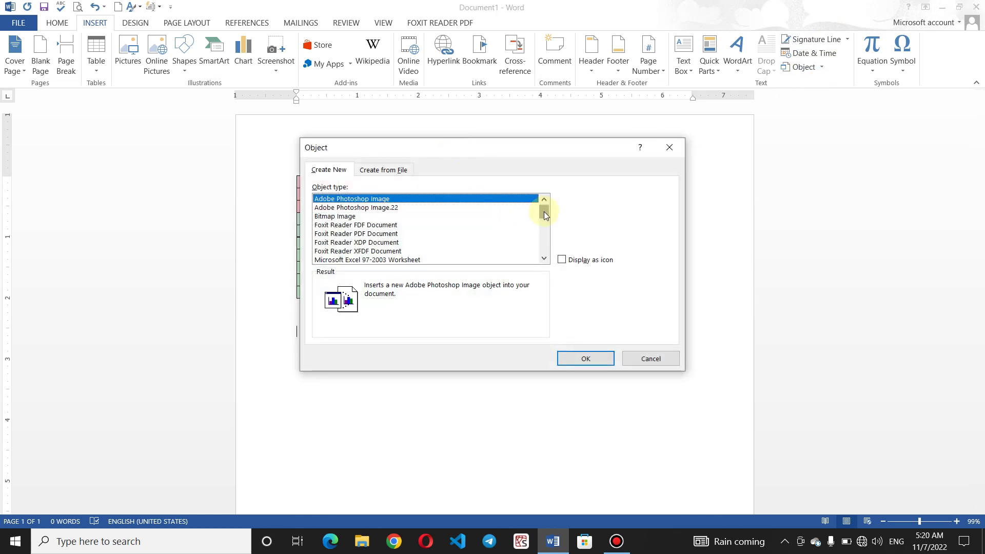
{"action": "scroll", "coordinate": [544, 212], "scroll_direction": "down", "scroll_amount": 1}
{"action": "scroll", "coordinate": [545, 208], "scroll_direction": "up", "scroll_amount": 1}
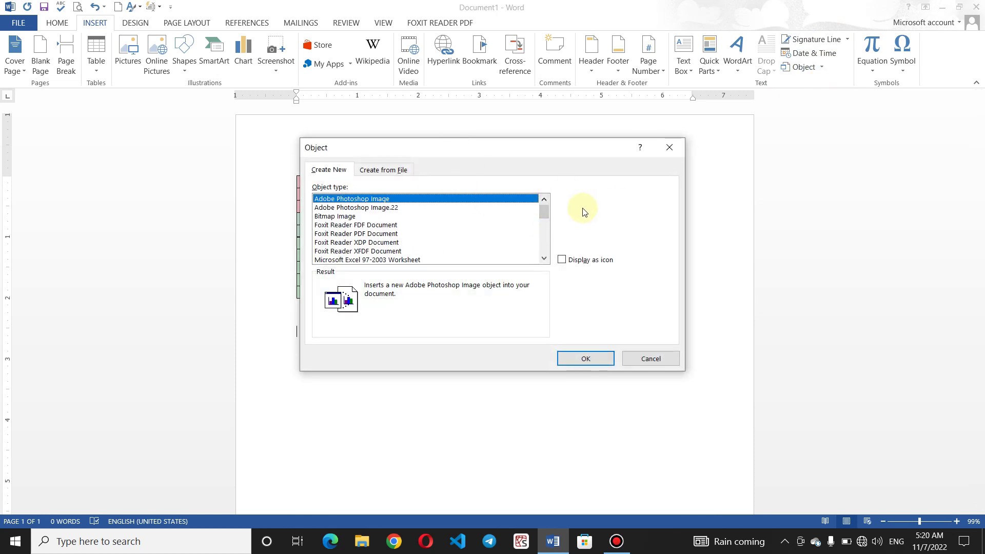
{"action": "left_click_drag", "start_coordinate": [544, 210], "coordinate": [543, 227]}
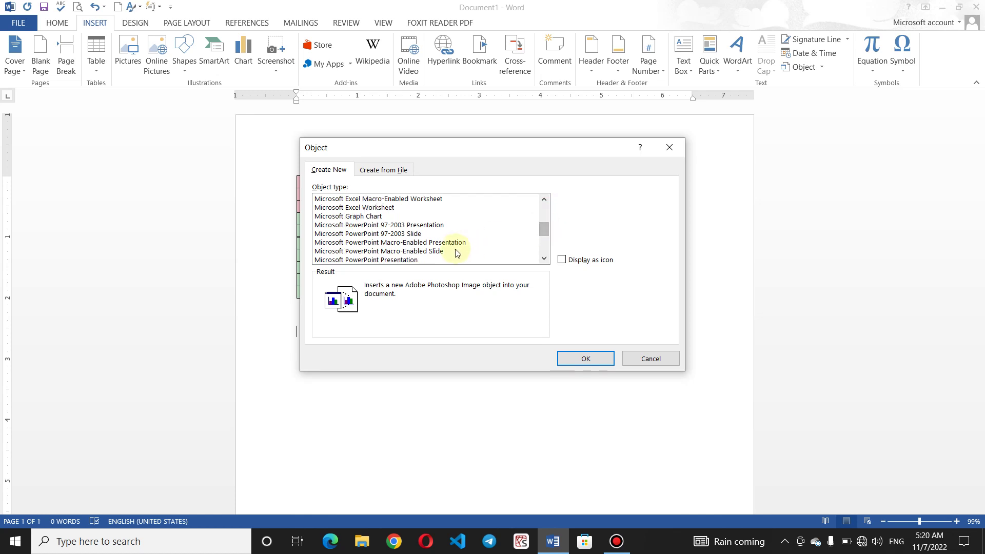
{"action": "left_click", "coordinate": [439, 258]}
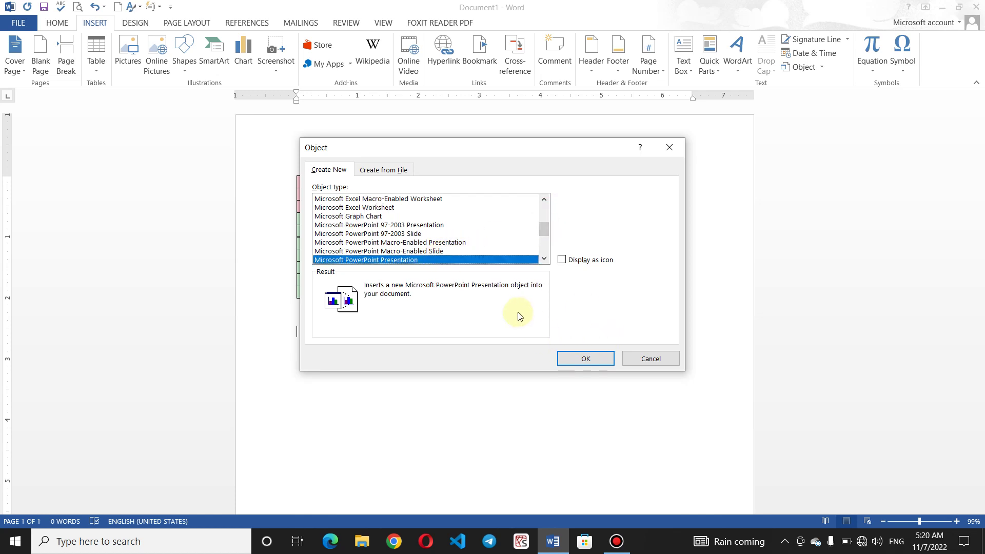
{"action": "left_click", "coordinate": [585, 360]}
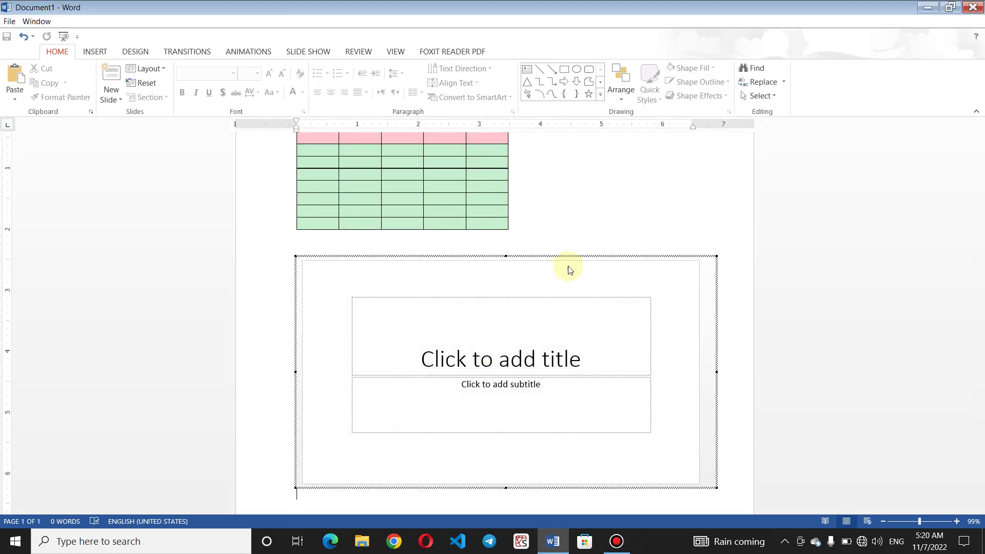
Step: Exit slide editing and preview the embedded presentation as a slideshow
{"action": "left_click", "coordinate": [607, 201]}
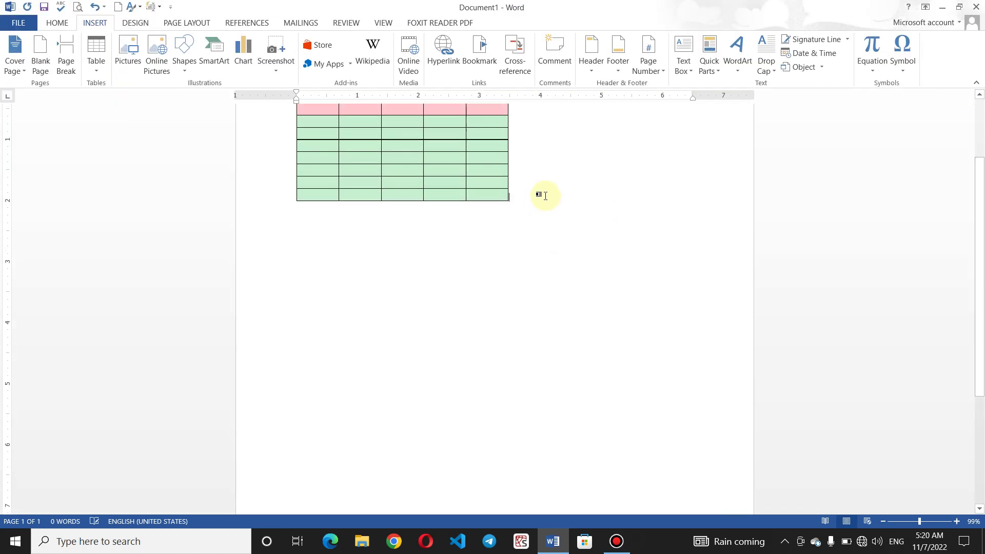
{"action": "left_click", "coordinate": [367, 304]}
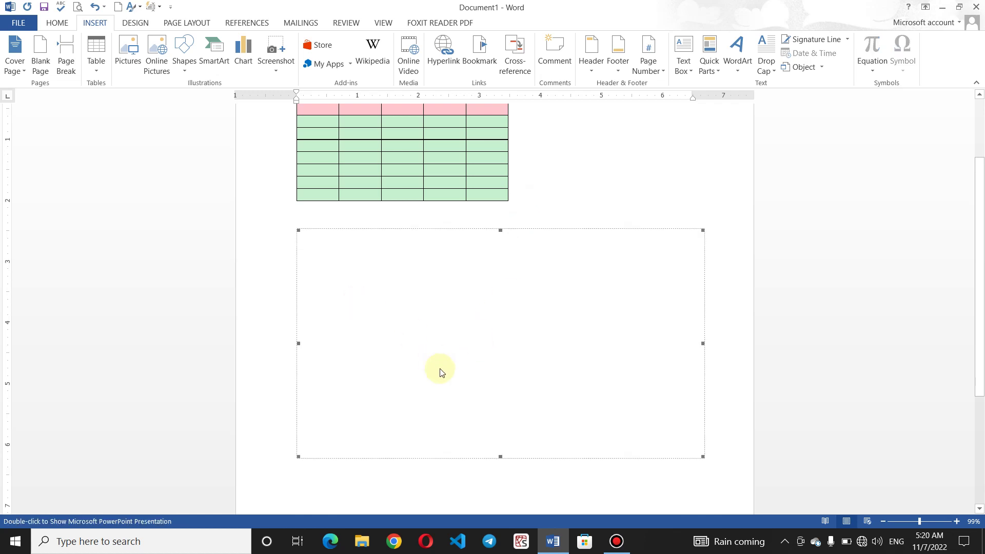
{"action": "double_click", "coordinate": [429, 321]}
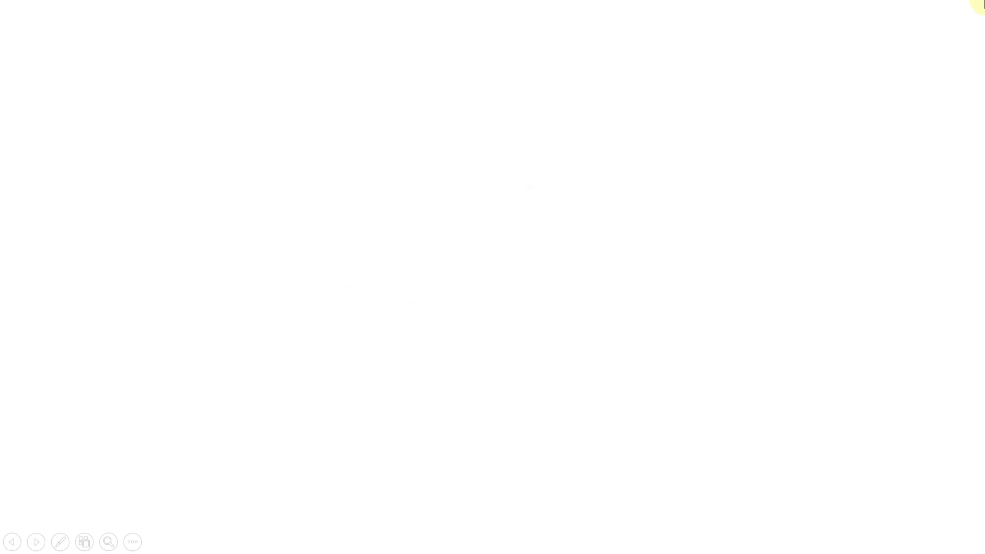
{"action": "left_click", "coordinate": [981, 4]}
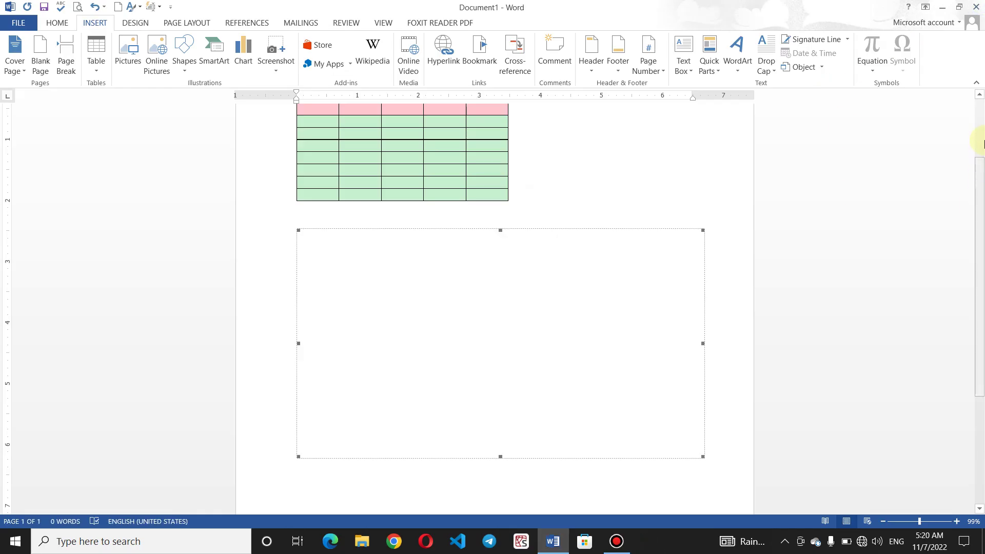
Step: Place the insertion point below the embedded slide and open the Object insertion list
{"action": "left_click", "coordinate": [981, 144]}
{"action": "left_click_drag", "start_coordinate": [981, 176], "coordinate": [980, 315]}
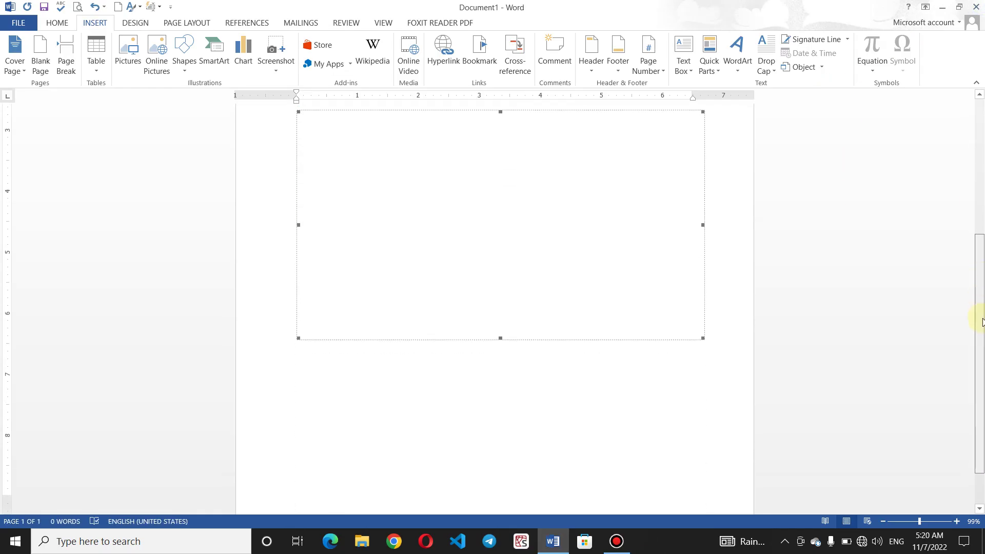
{"action": "left_click", "coordinate": [485, 400]}
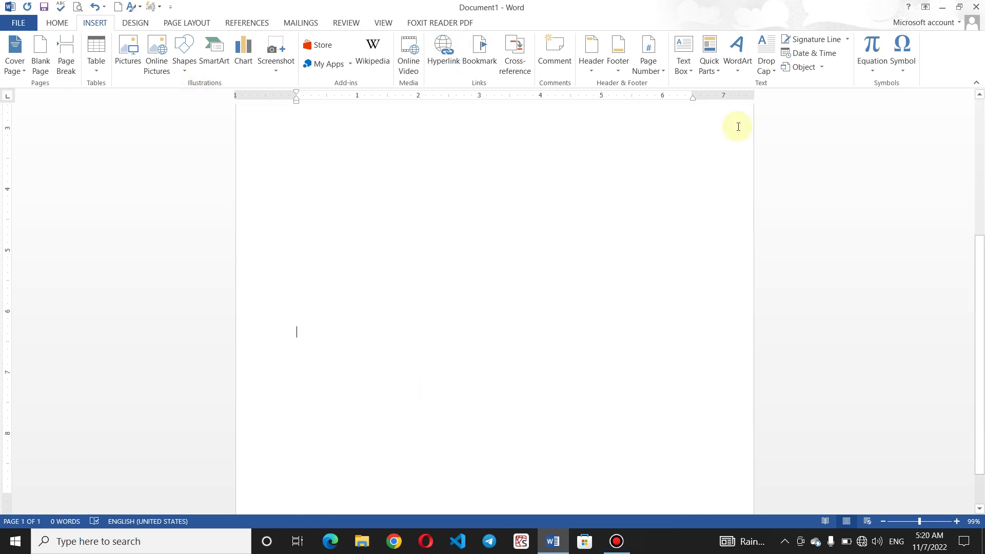
{"action": "left_click", "coordinate": [823, 68]}
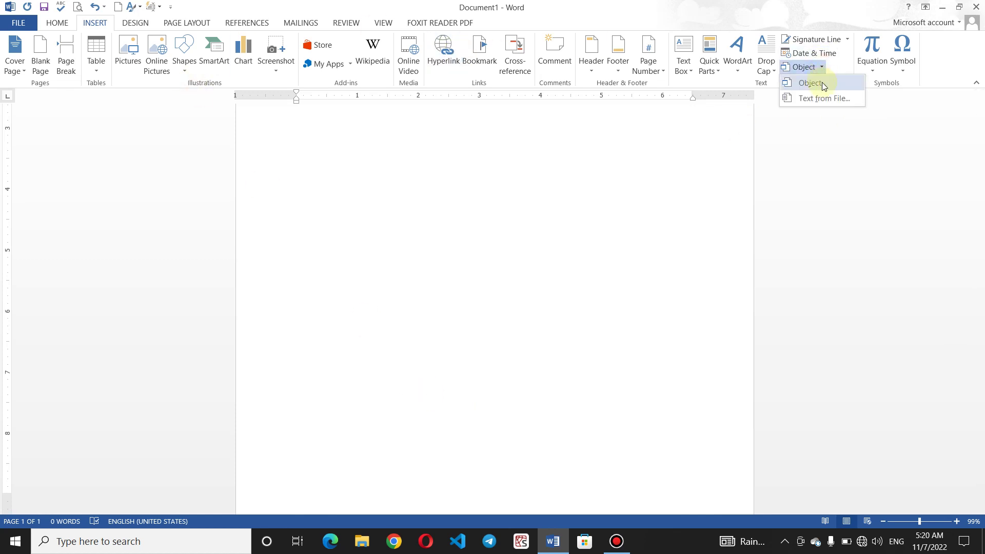
Step: Open the Object dialog and choose Microsoft PowerPoint Presentation as the object type
{"action": "left_click", "coordinate": [811, 83]}
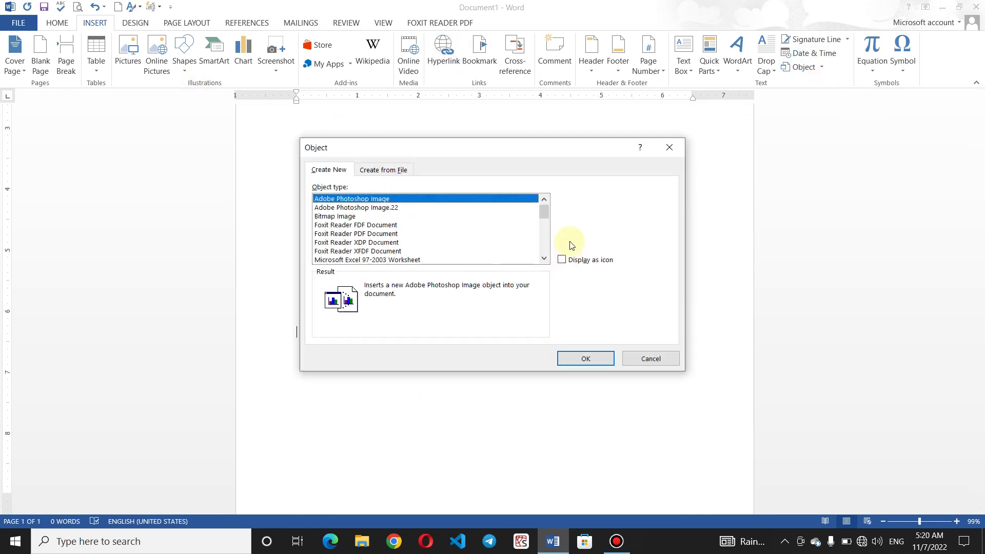
{"action": "left_click_drag", "start_coordinate": [544, 212], "coordinate": [544, 224]}
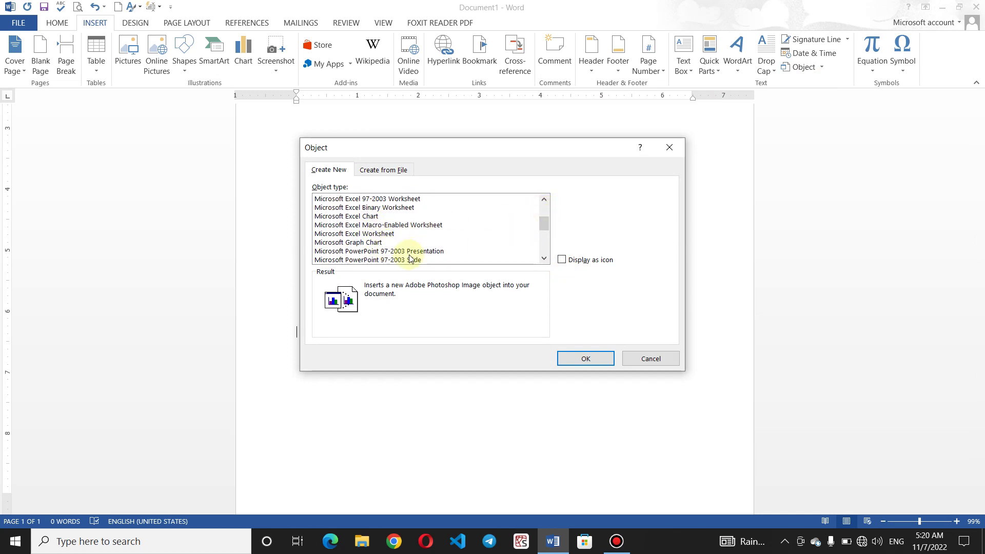
{"action": "left_click_drag", "start_coordinate": [542, 224], "coordinate": [543, 229]}
{"action": "left_click", "coordinate": [381, 260]}
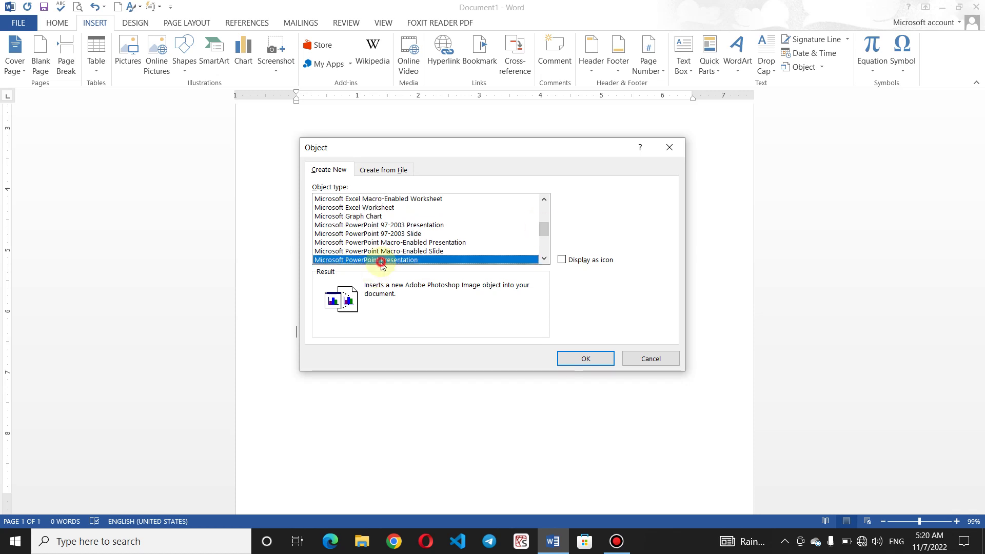
Step: Insert the PowerPoint slide and title it "Welcome to PPT"
{"action": "left_click", "coordinate": [589, 361]}
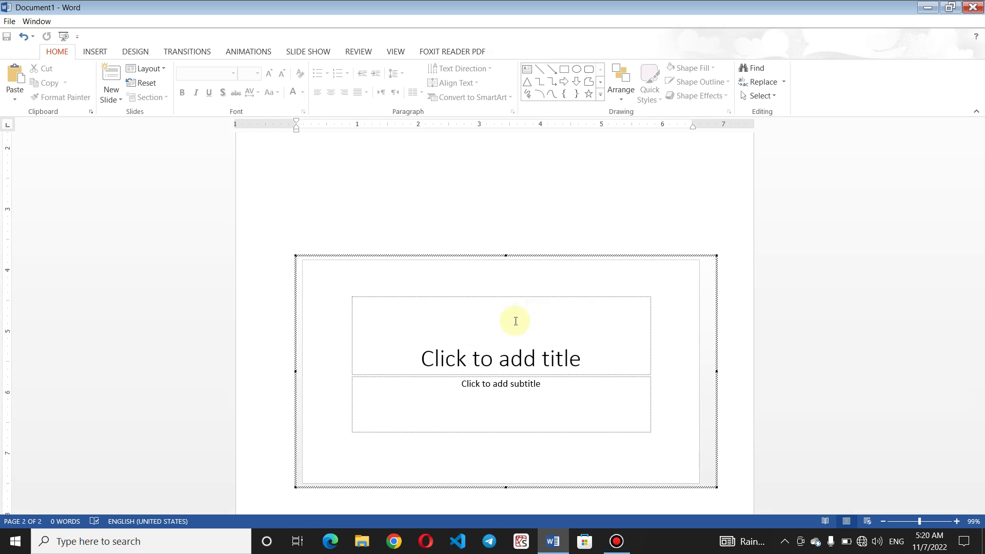
{"action": "left_click", "coordinate": [441, 299]}
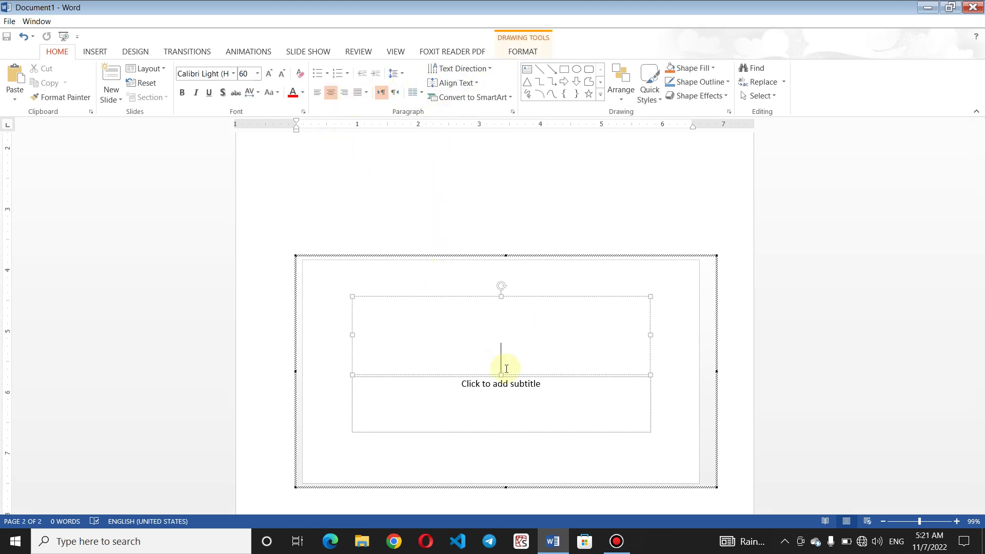
{"action": "type", "text": "Welc"}
{"action": "type", "text": "oem gt"}
{"action": "key", "text": "BackSpace"}
{"action": "key", "text": "BackSpace"}
{"action": "key", "text": "BackSpace"}
{"action": "key", "text": "BackSpace"}
{"action": "key", "text": "BackSpace"}
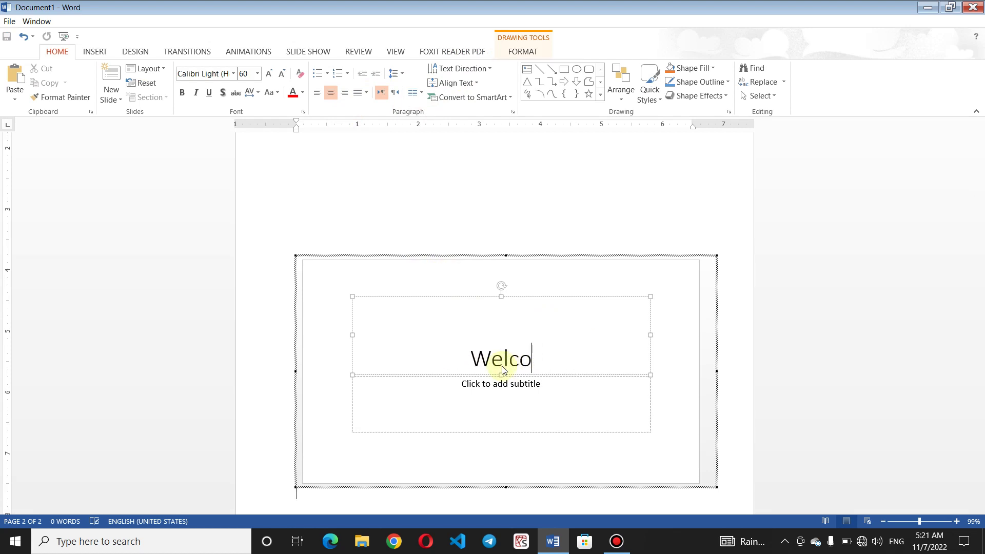
{"action": "type", "text": "me to "}
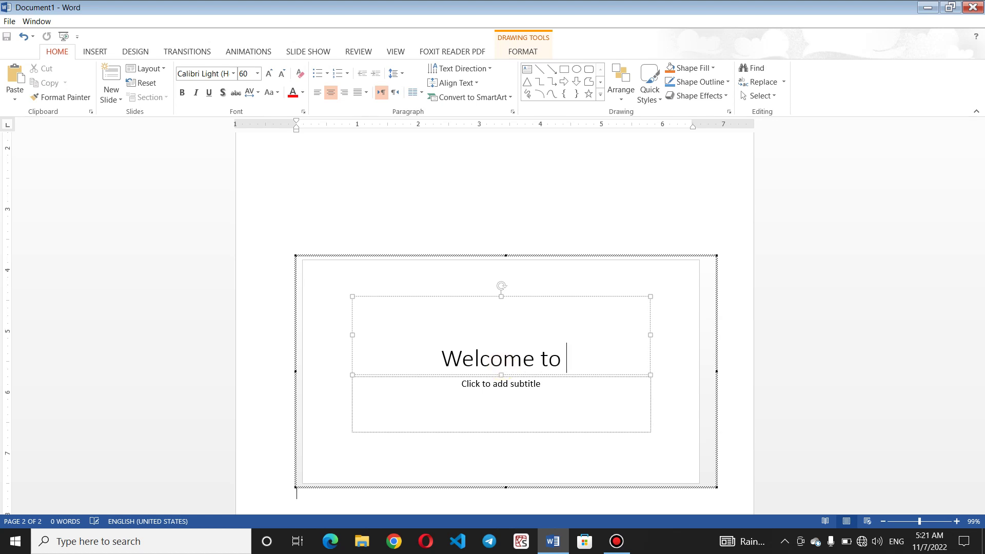
{"action": "type", "text": "PPT"}
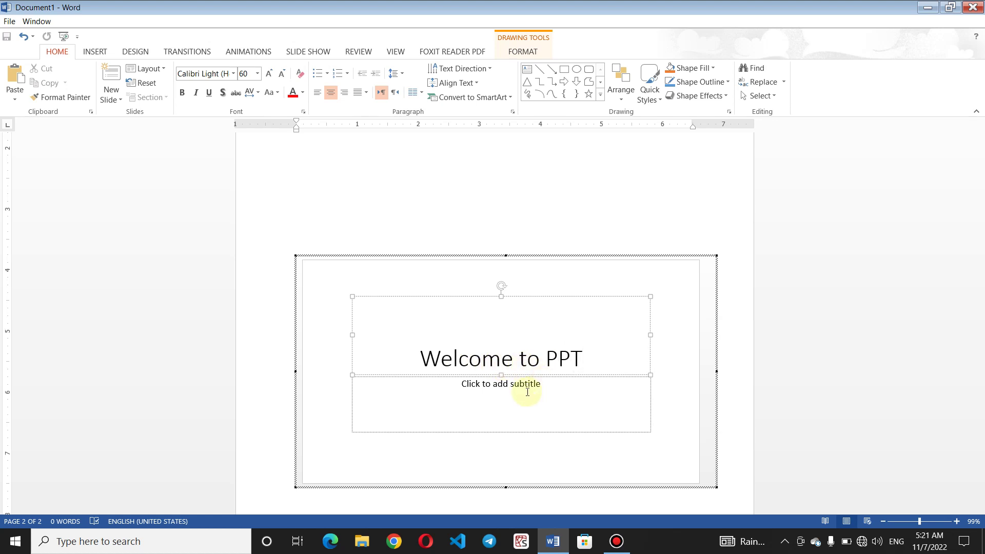
Step: Apply the teal theme with its orange-red variant, then finish editing the slide
{"action": "left_click", "coordinate": [121, 54]}
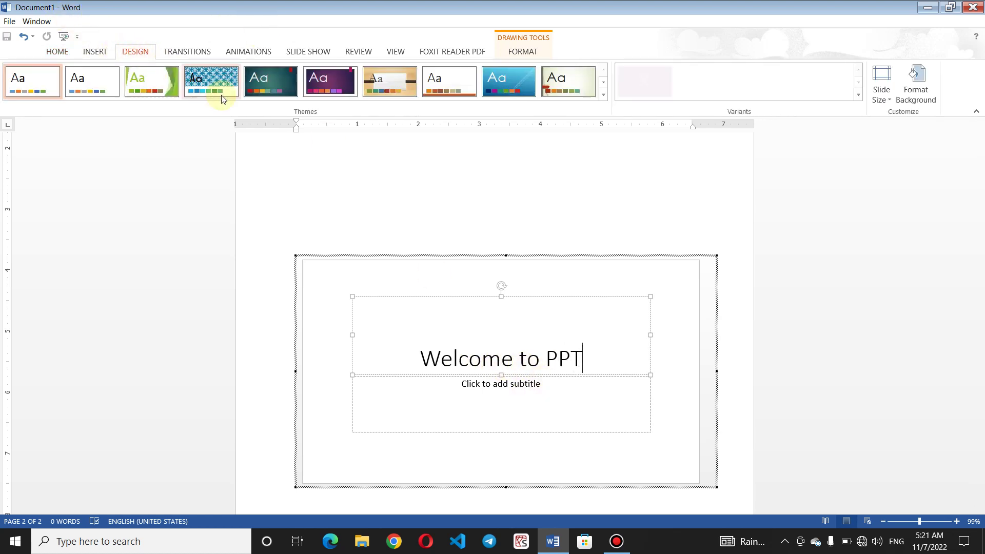
{"action": "left_click", "coordinate": [333, 92]}
{"action": "left_click", "coordinate": [287, 91]}
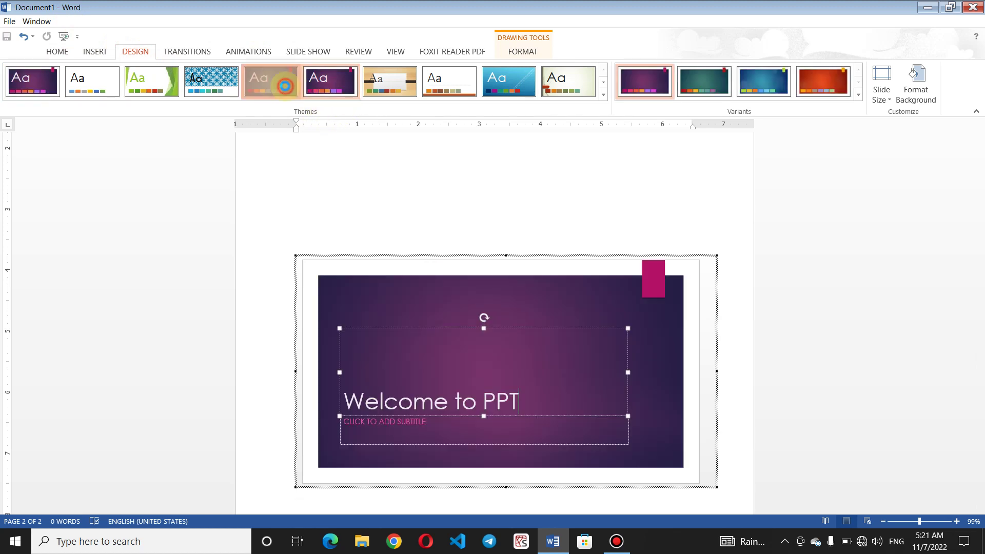
{"action": "left_click", "coordinate": [823, 82]}
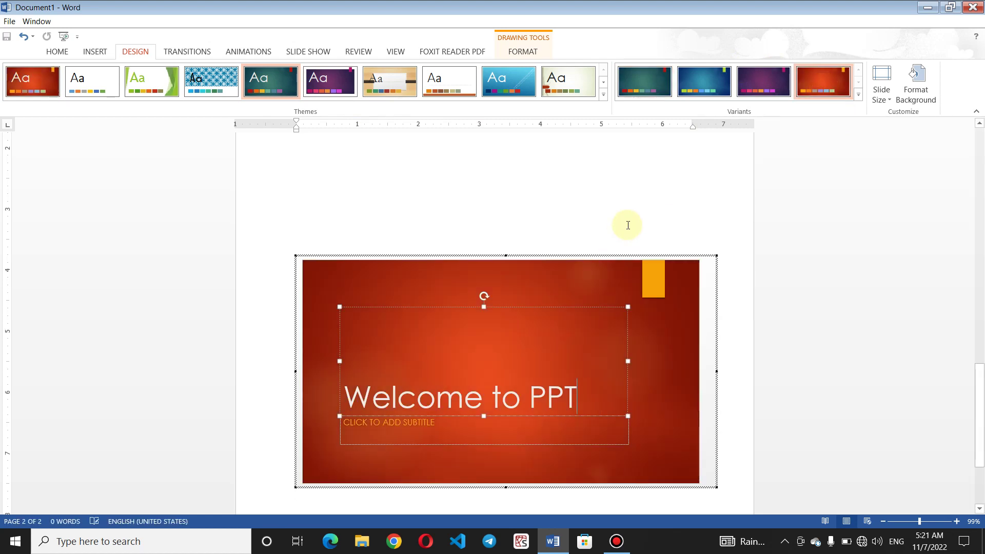
{"action": "left_click", "coordinate": [628, 225]}
{"action": "left_click", "coordinate": [369, 408]}
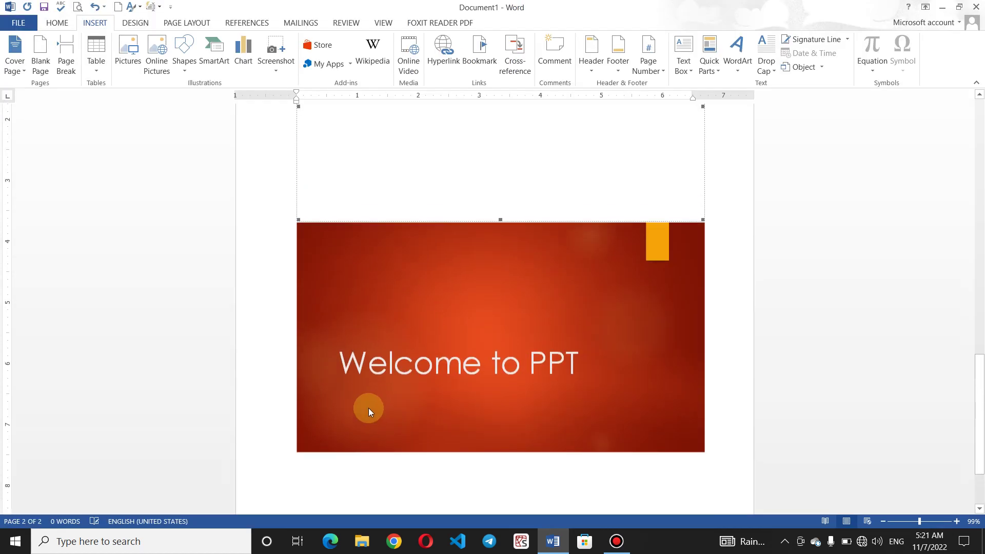
Step: Add blank lines below the slide to start a new page 3
{"action": "left_click", "coordinate": [982, 420]}
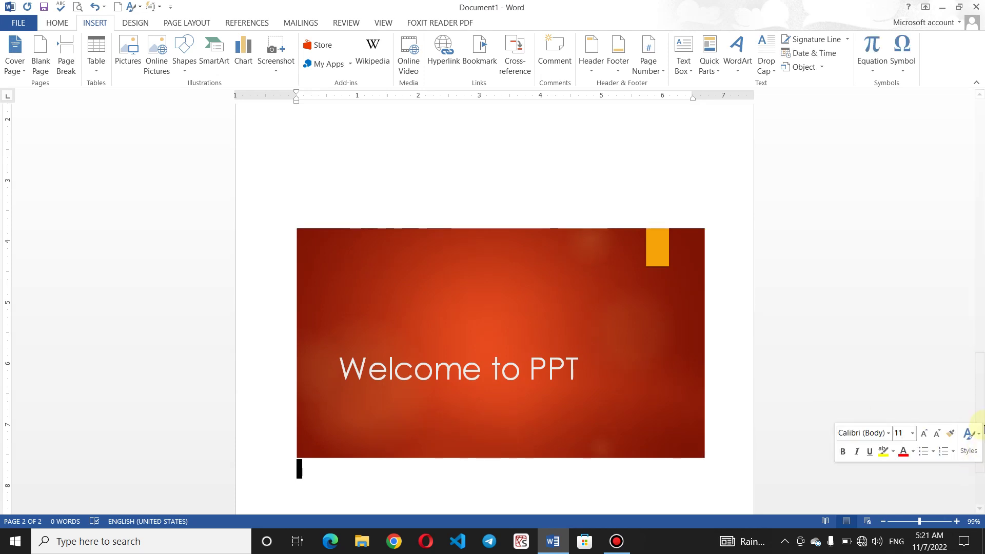
{"action": "left_click_drag", "start_coordinate": [980, 425], "coordinate": [980, 454]}
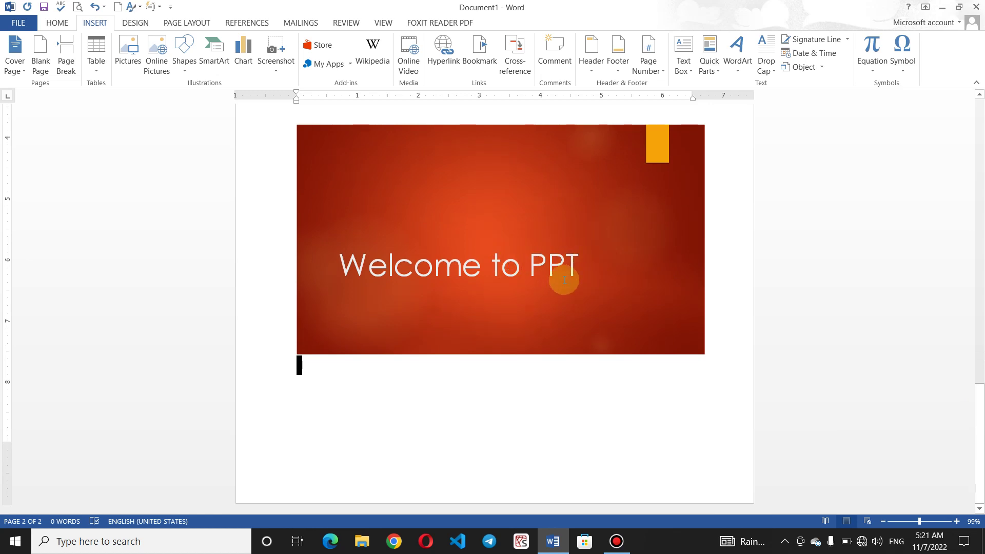
{"action": "left_click", "coordinate": [320, 366]}
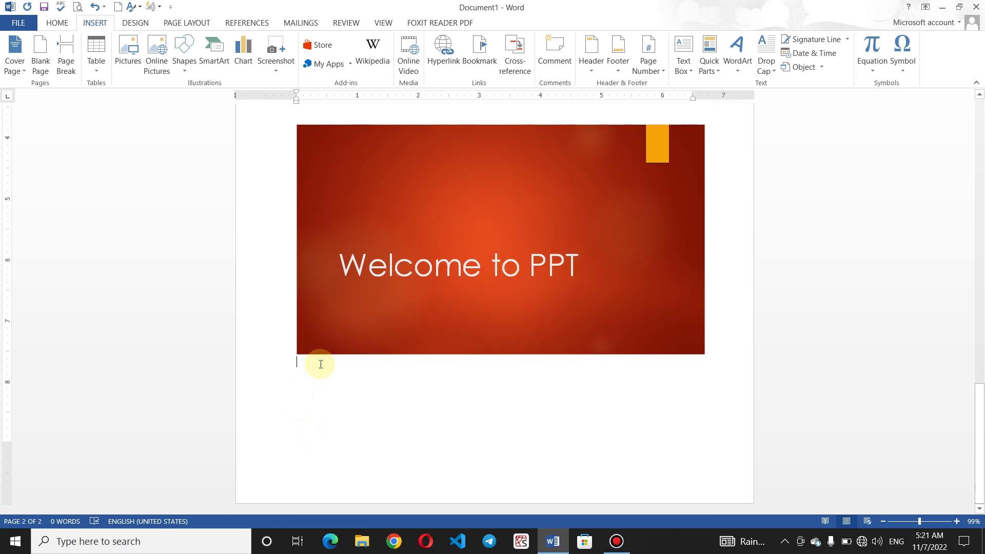
{"action": "key", "text": "Return"}
{"action": "key", "text": "Return"}
{"action": "key", "text": "Return"}
{"action": "key", "text": "Return"}
{"action": "key", "text": "Return"}
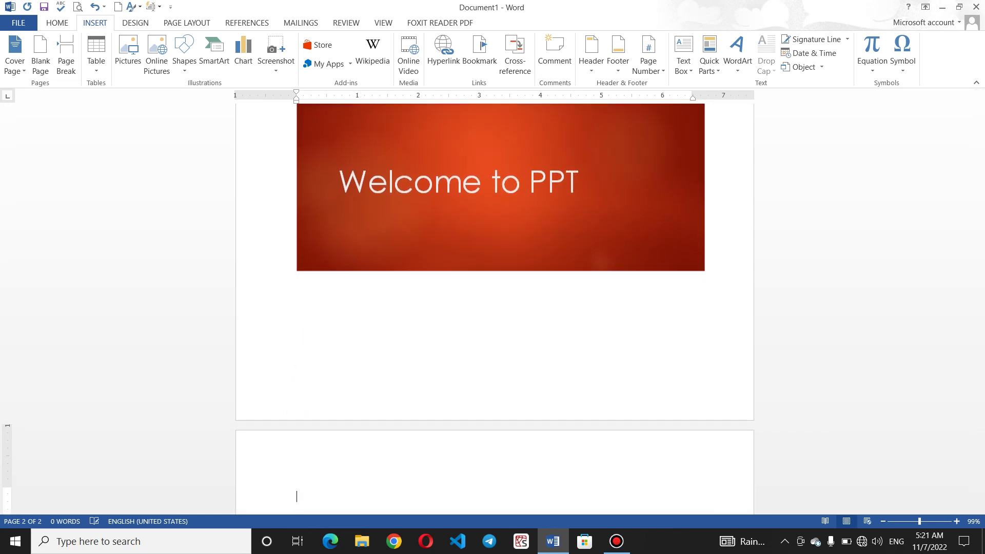
{"action": "key", "text": "Return"}
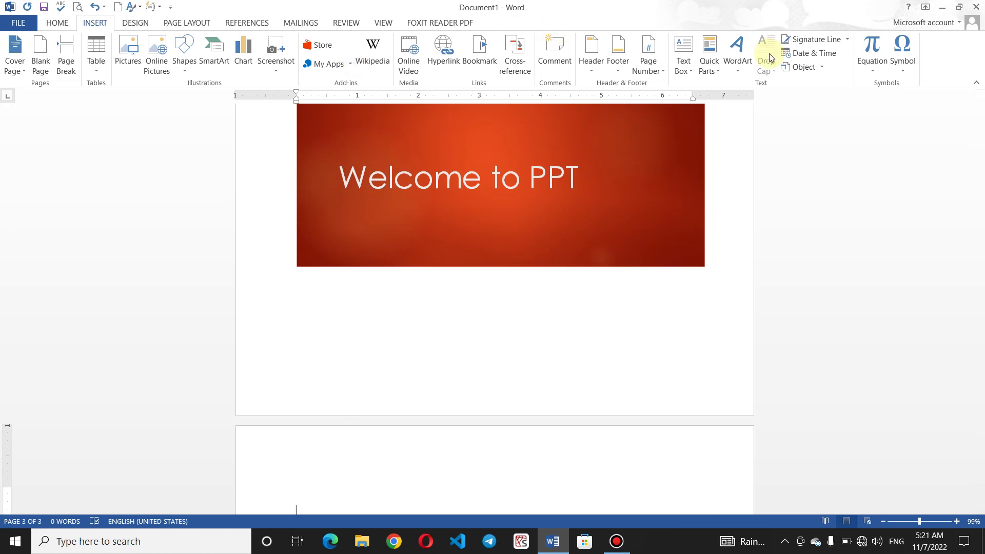
Step: In the Object dialog, choose Microsoft Excel Worksheet and tick Display as icon
{"action": "left_click", "coordinate": [823, 68]}
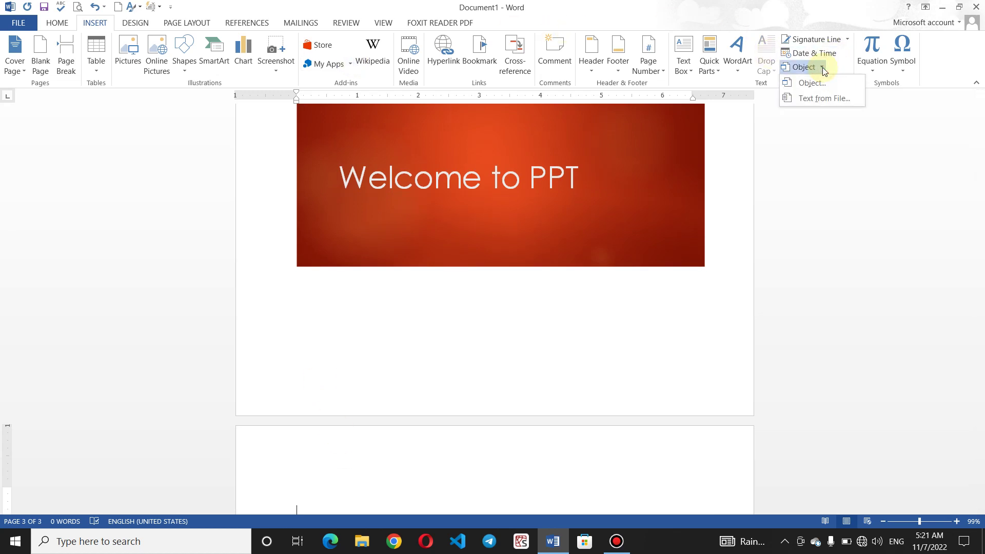
{"action": "left_click", "coordinate": [817, 83]}
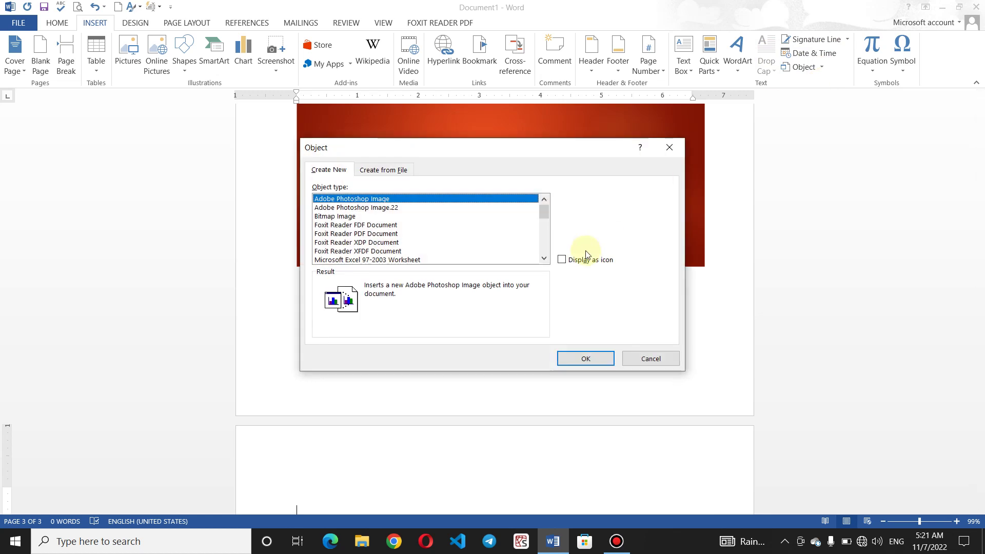
{"action": "left_click_drag", "start_coordinate": [544, 214], "coordinate": [545, 224]}
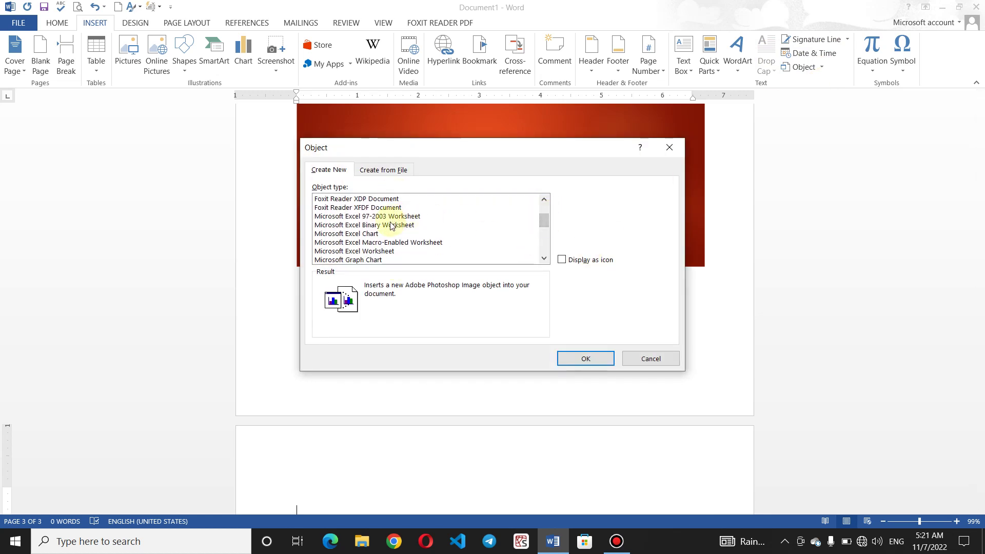
{"action": "left_click", "coordinate": [620, 535]}
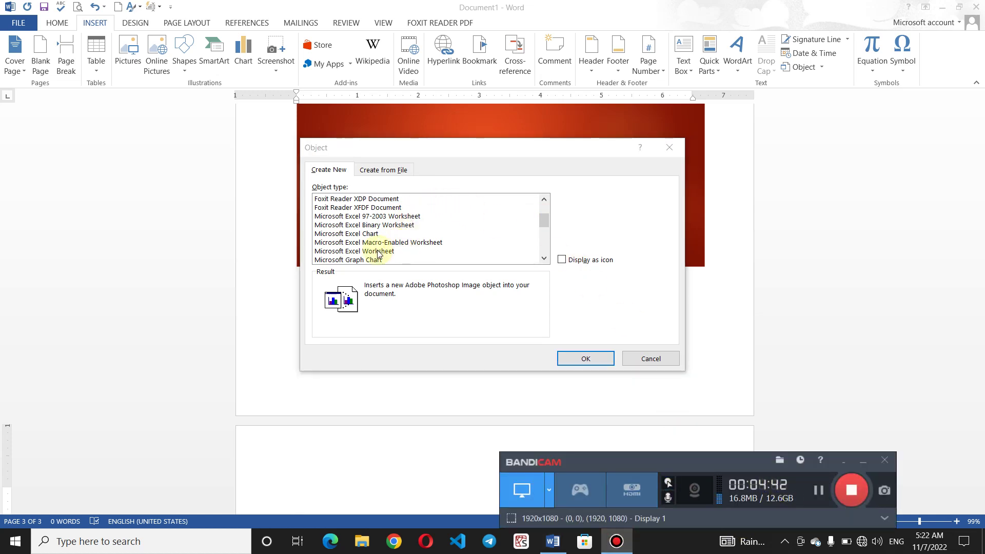
{"action": "left_click", "coordinate": [862, 461]}
{"action": "left_click", "coordinate": [395, 251]}
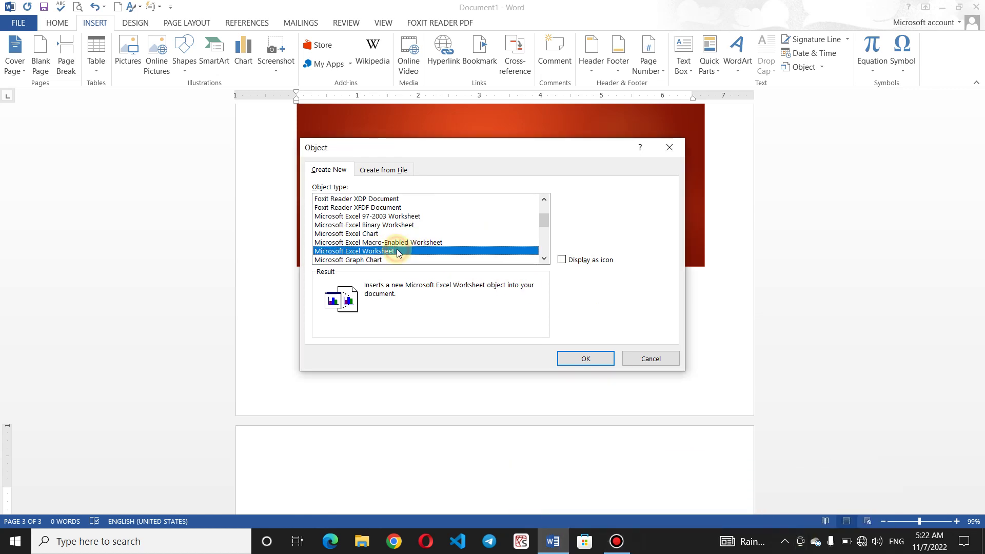
{"action": "left_click", "coordinate": [562, 259]}
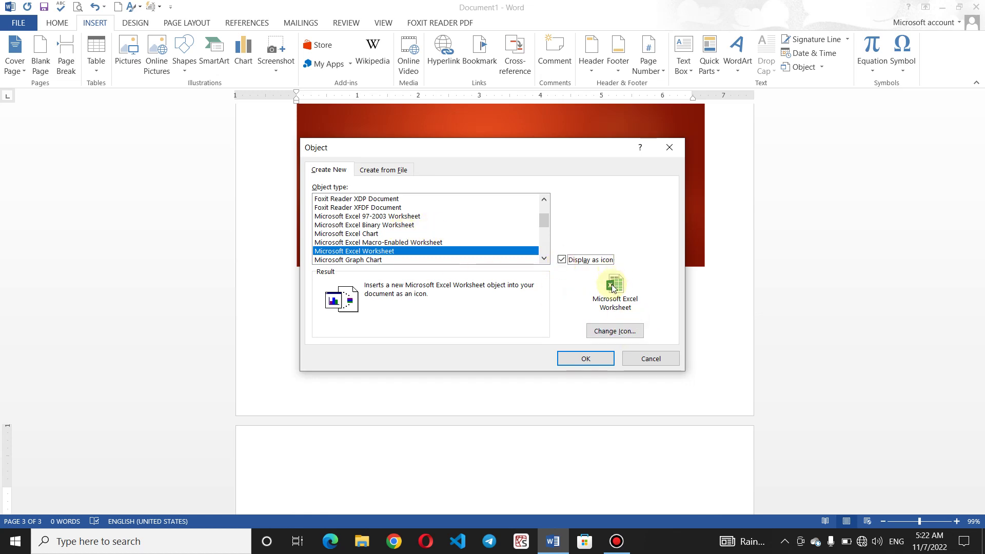
Step: Give the new Excel worksheet object the first Excel icon and embed it on page 3
{"action": "left_click", "coordinate": [614, 331]}
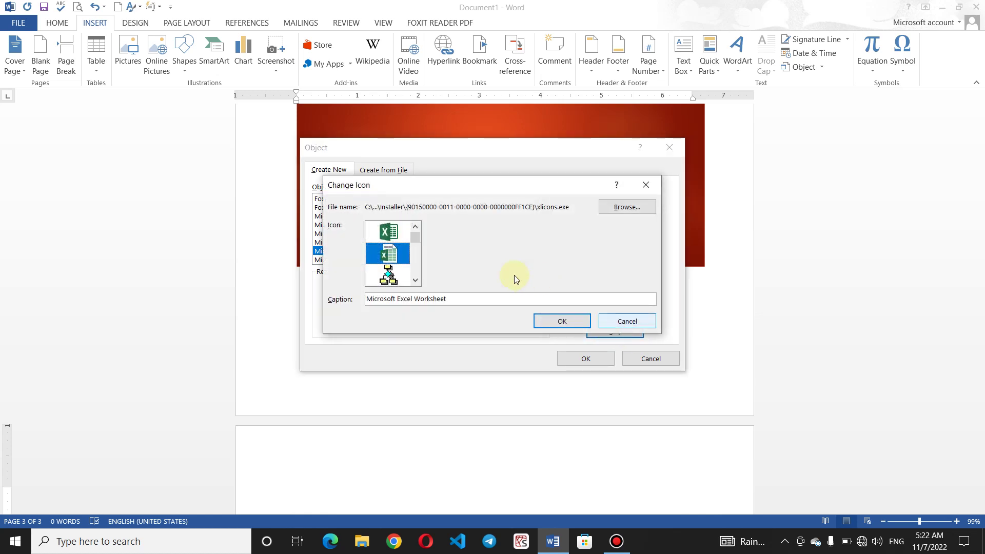
{"action": "left_click", "coordinate": [415, 263]}
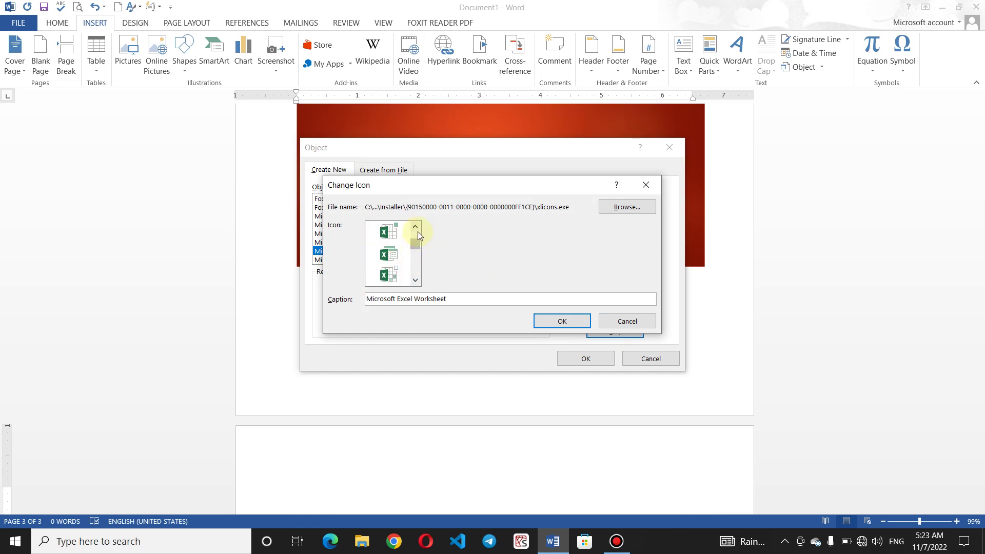
{"action": "left_click", "coordinate": [418, 230]}
{"action": "left_click", "coordinate": [417, 230]}
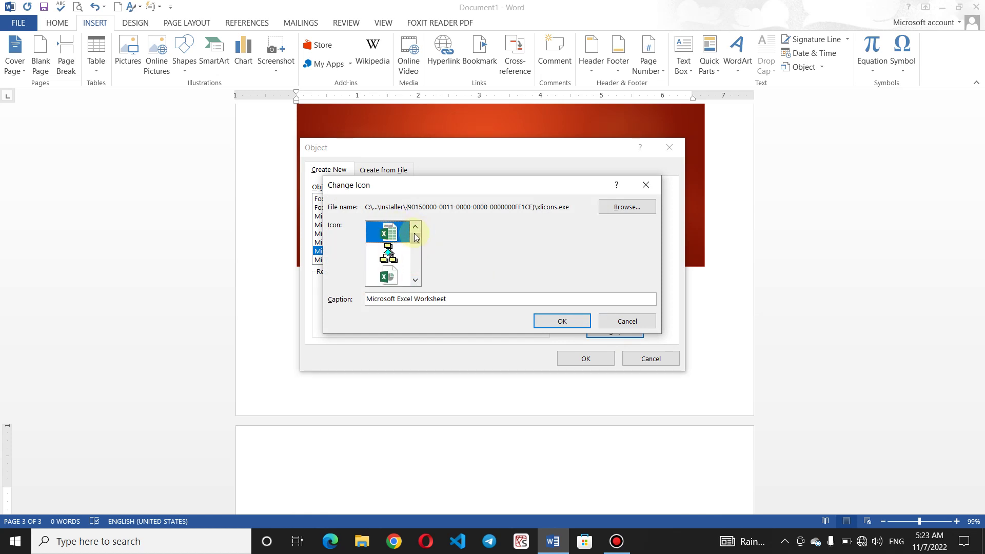
{"action": "left_click", "coordinate": [417, 228]}
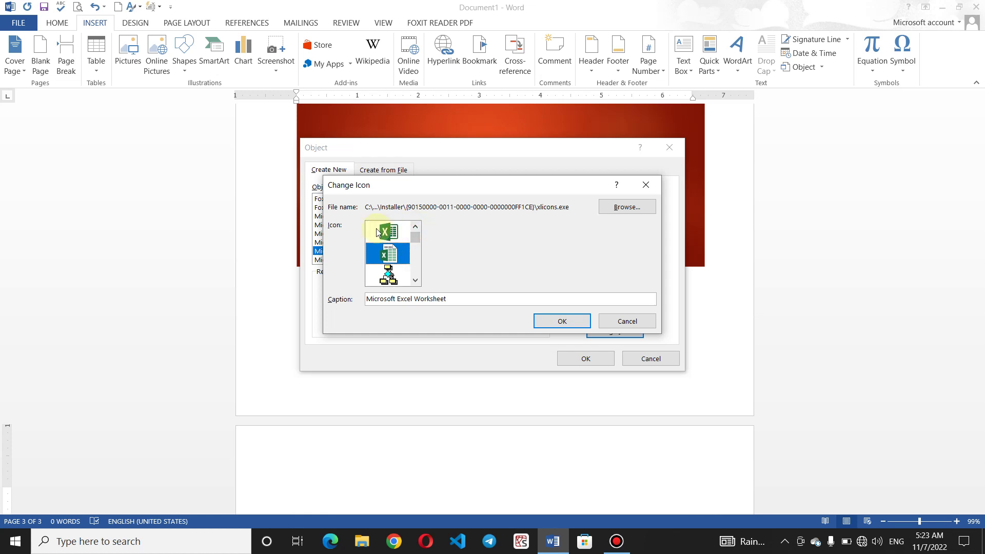
{"action": "left_click", "coordinate": [389, 231]}
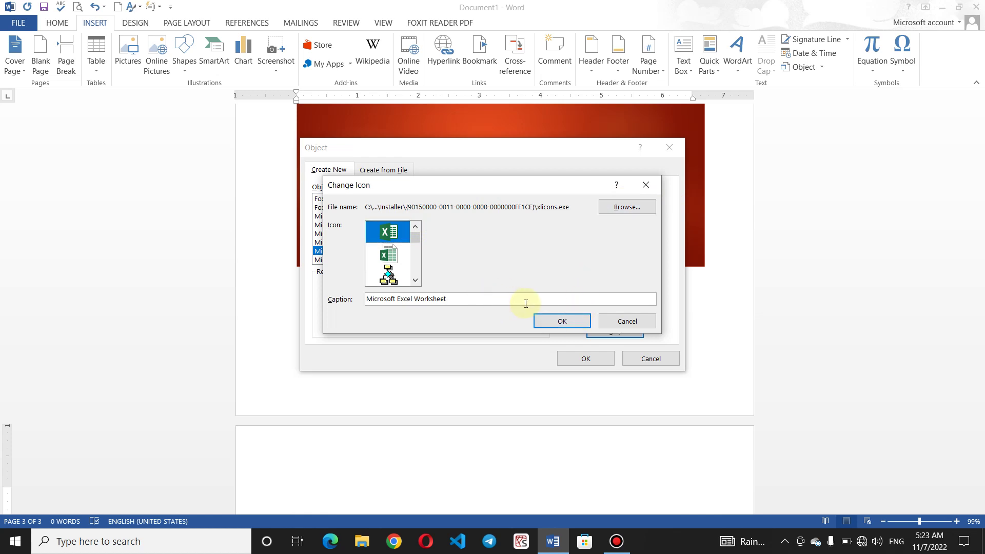
{"action": "left_click", "coordinate": [541, 322]}
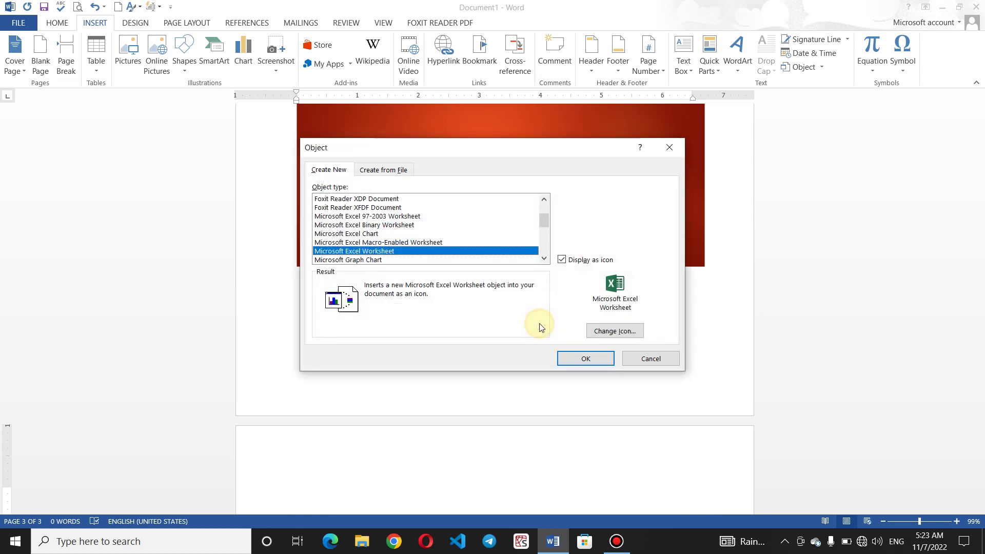
{"action": "left_click", "coordinate": [579, 360]}
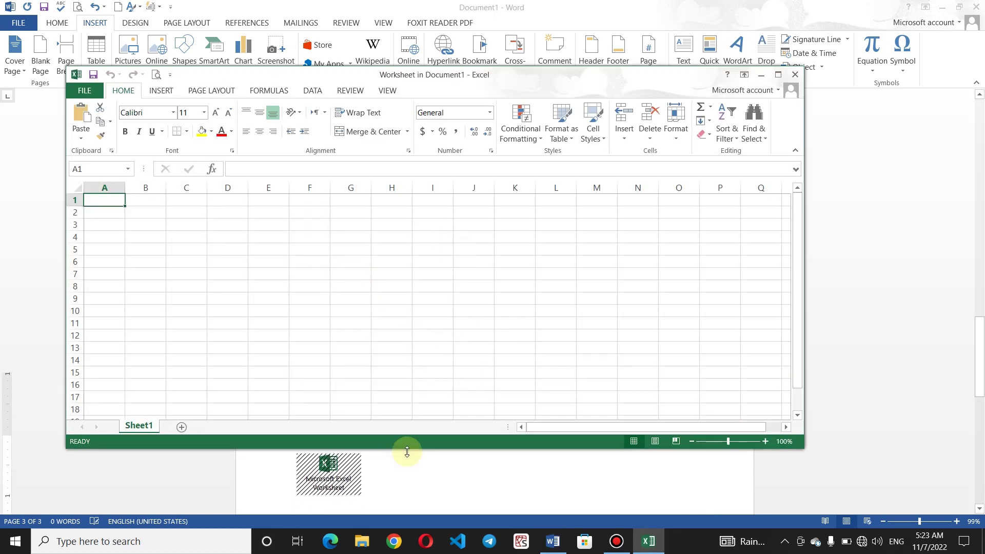
Step: Select cells A1:K18 in the maximized worksheet and apply the green Good cell style
{"action": "left_click", "coordinate": [611, 543]}
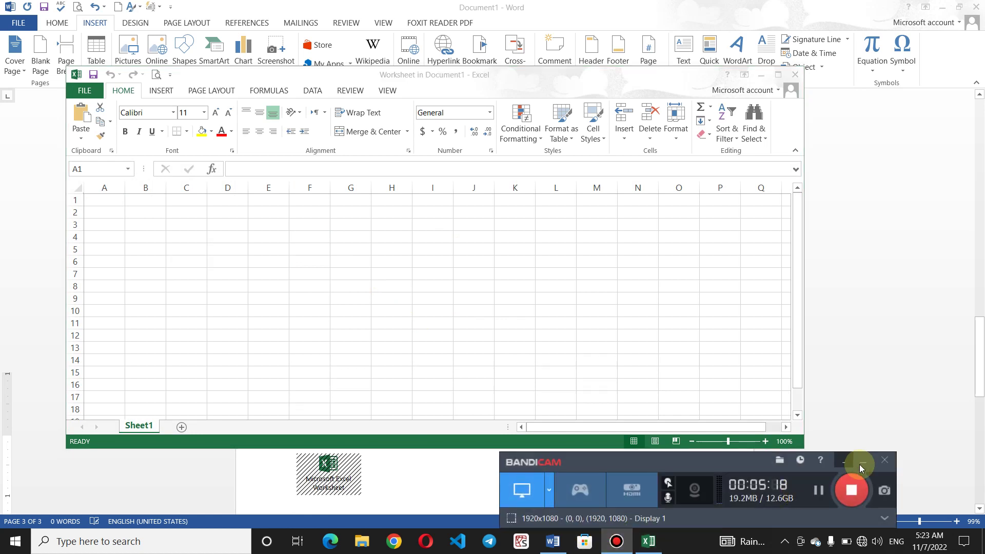
{"action": "left_click", "coordinate": [863, 460]}
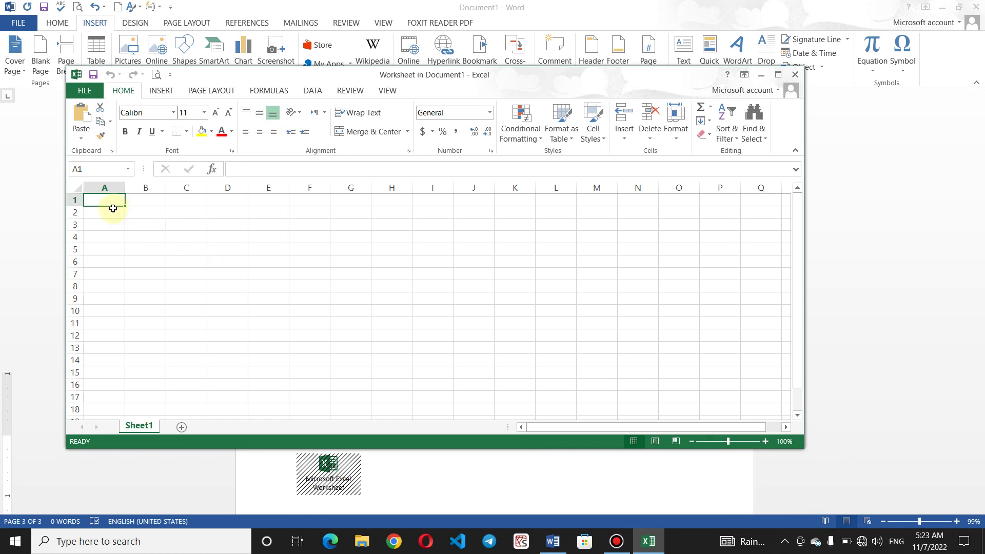
{"action": "left_click_drag", "start_coordinate": [110, 200], "coordinate": [508, 404]}
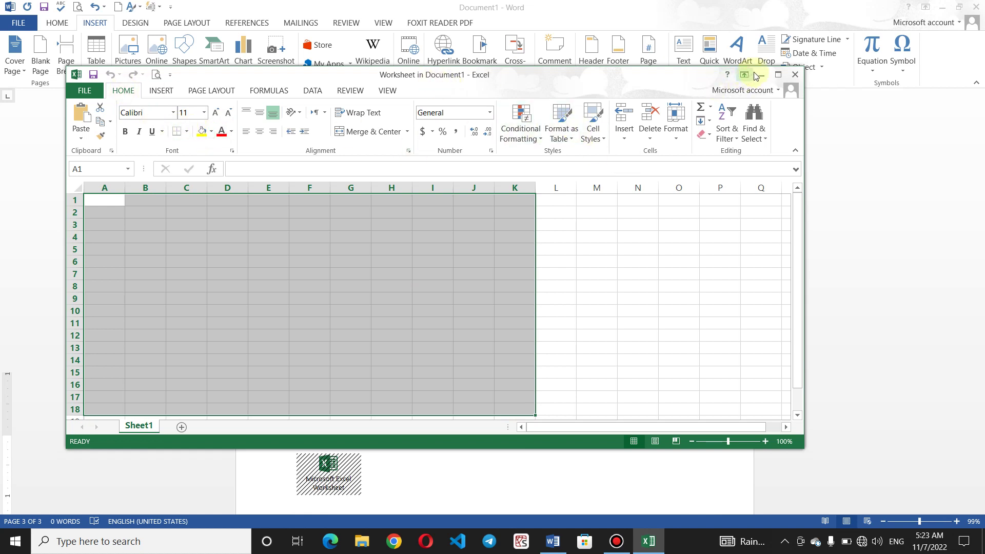
{"action": "left_click", "coordinate": [779, 75]}
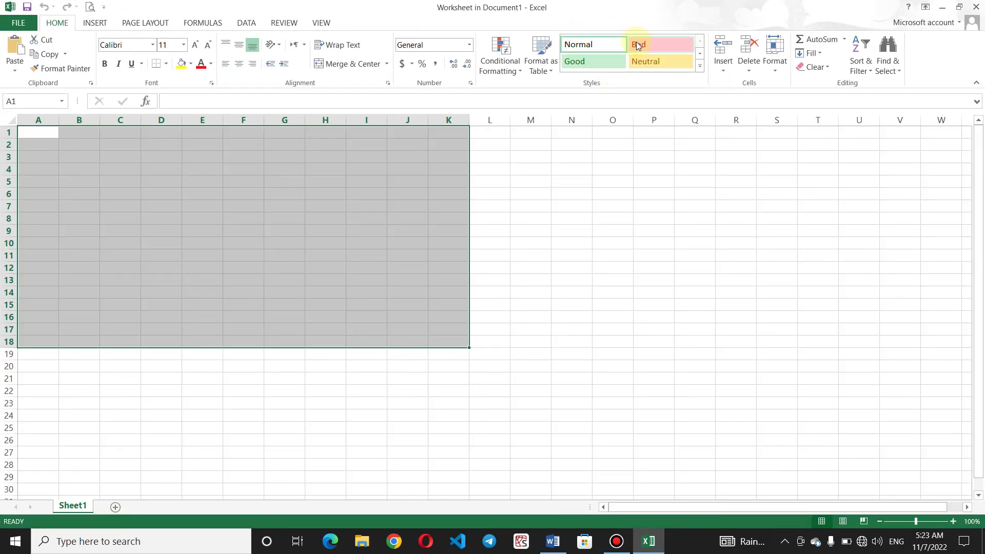
{"action": "left_click", "coordinate": [602, 59]}
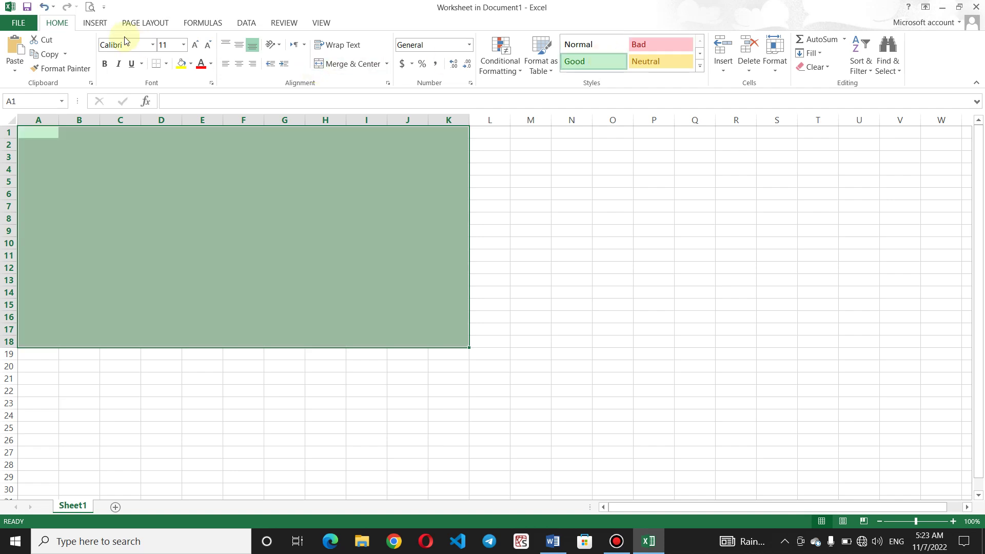
Step: Give A1:K18 All Borders, then close the worksheet to return to Word
{"action": "left_click", "coordinate": [167, 64]}
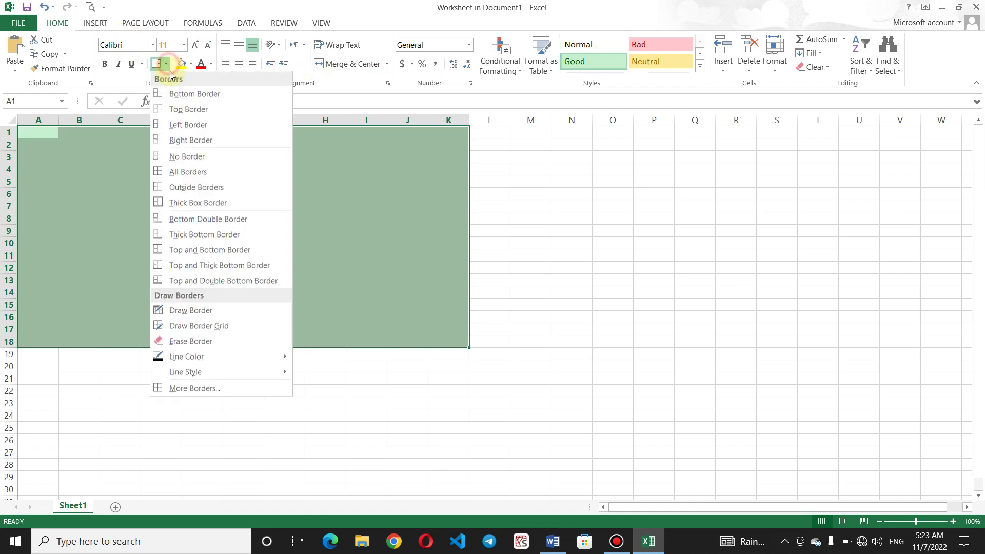
{"action": "left_click", "coordinate": [179, 170]}
{"action": "left_click", "coordinate": [297, 191]}
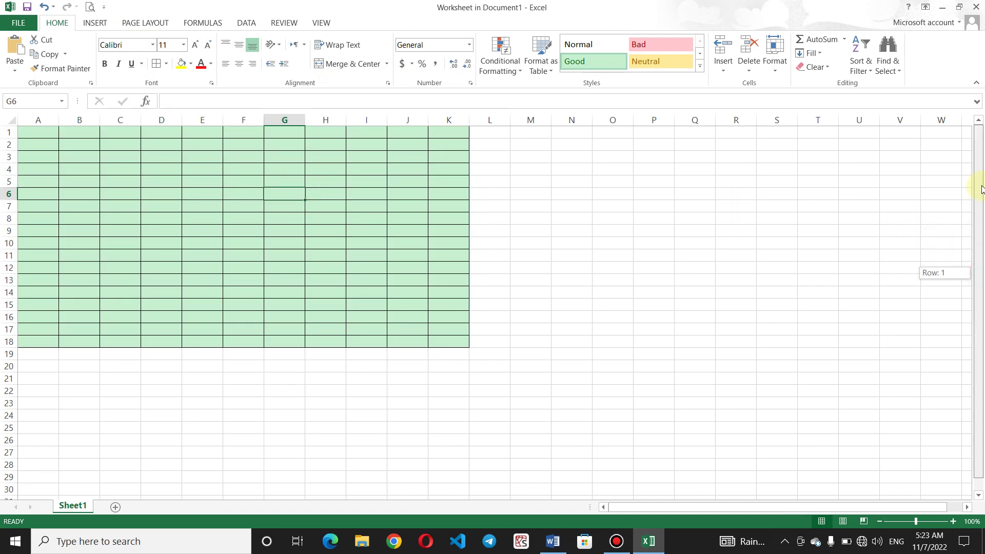
{"action": "left_click", "coordinate": [276, 134]}
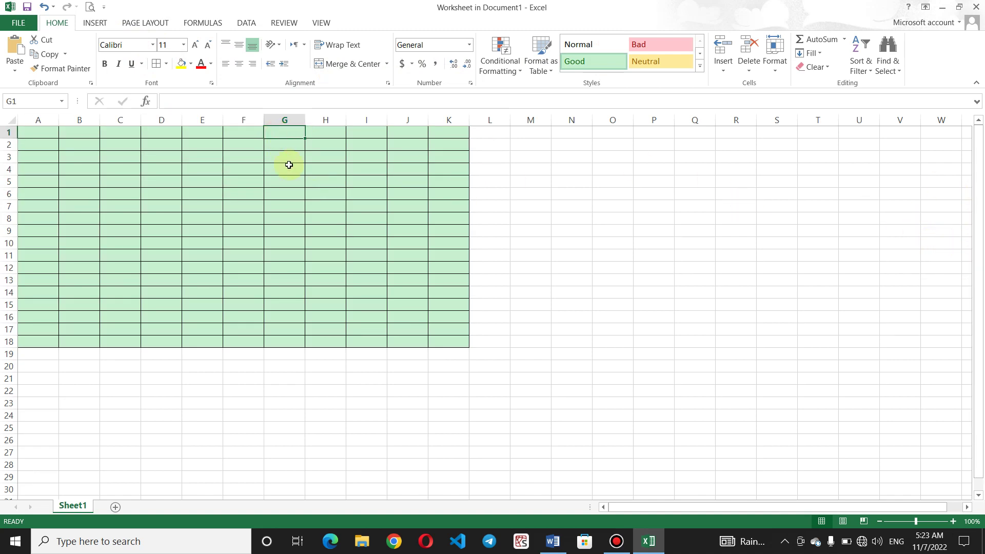
{"action": "left_click", "coordinate": [412, 163]}
{"action": "left_click", "coordinate": [977, 6]}
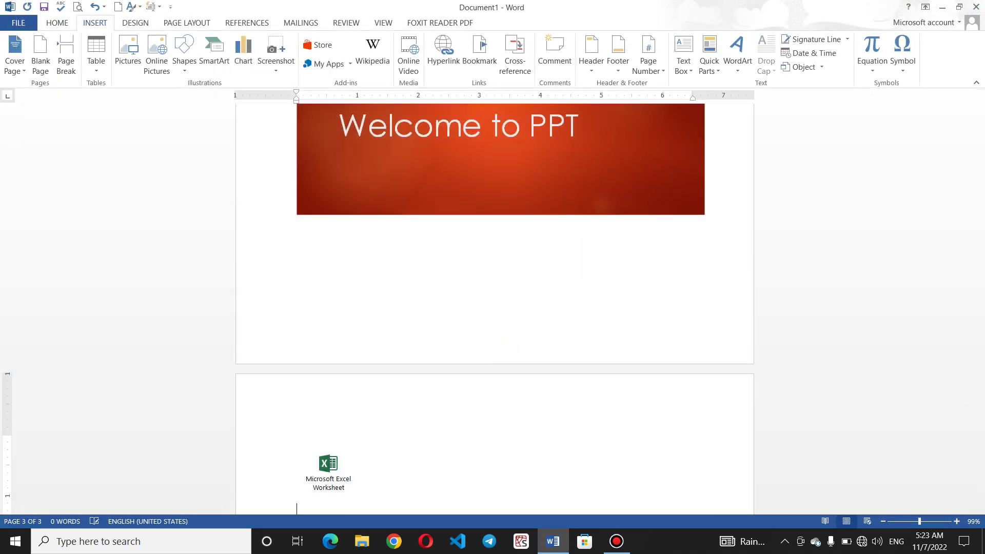
Step: Type the caption 'Last Month record' under the Excel icon and select the worksheet object
{"action": "type", "text": "Last Mon"}
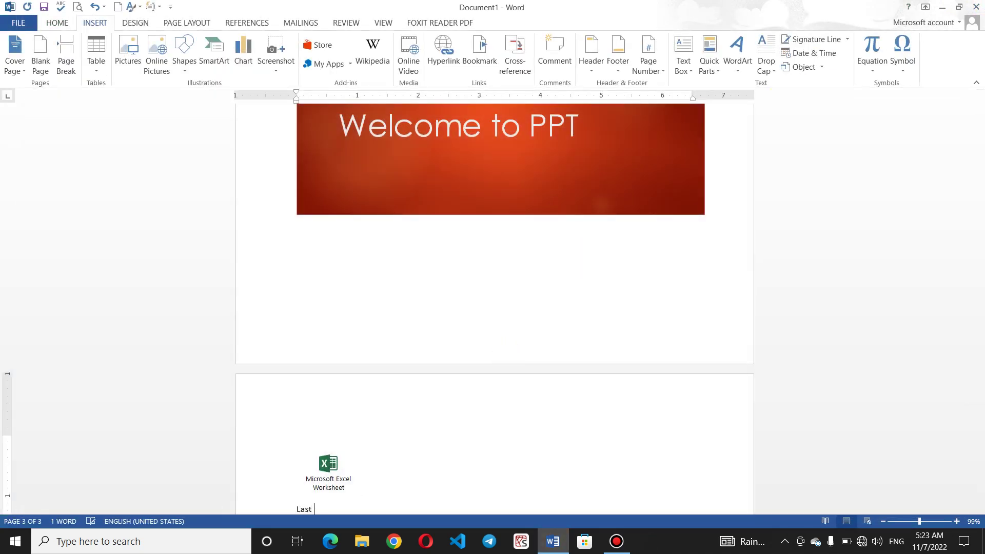
{"action": "type", "text": "th rec"}
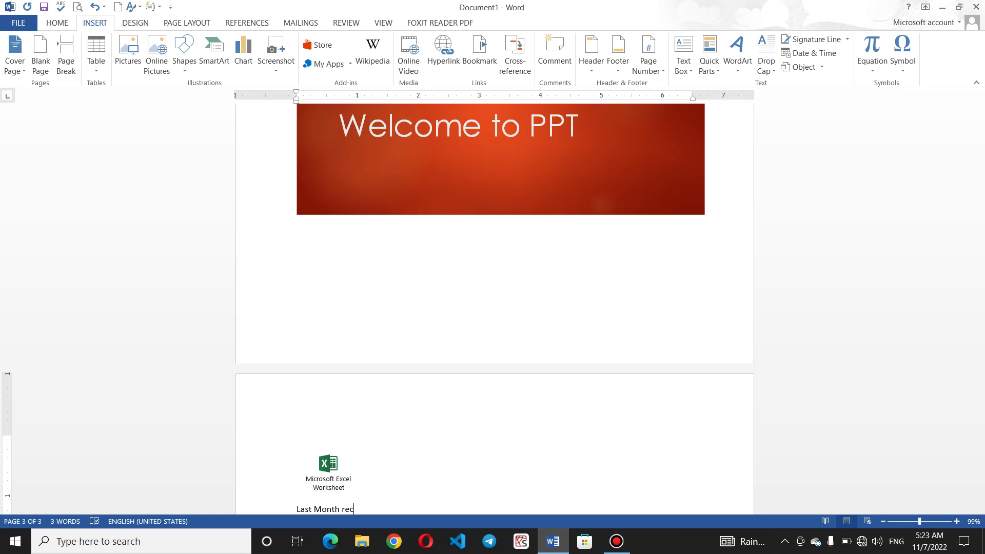
{"action": "type", "text": "d"}
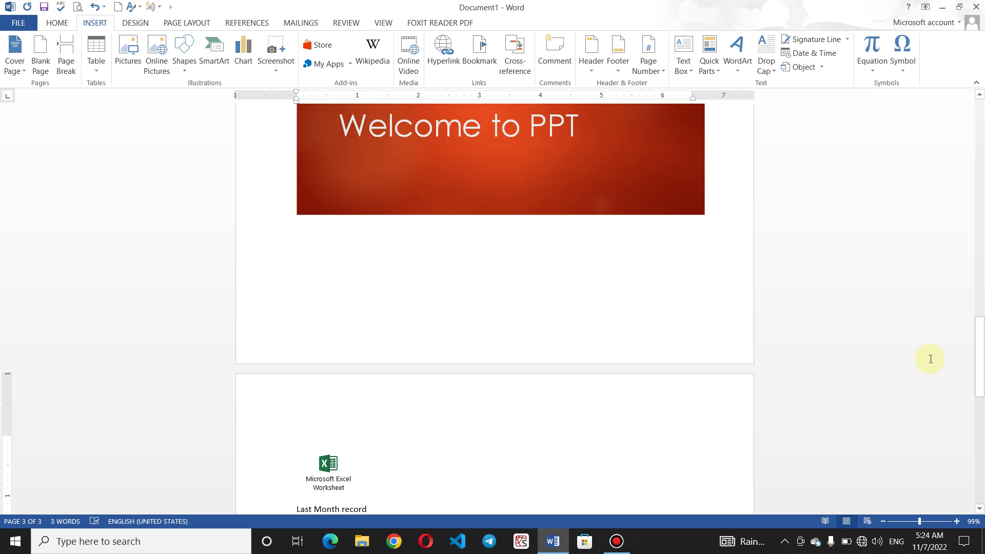
{"action": "left_click_drag", "start_coordinate": [980, 342], "coordinate": [980, 378]}
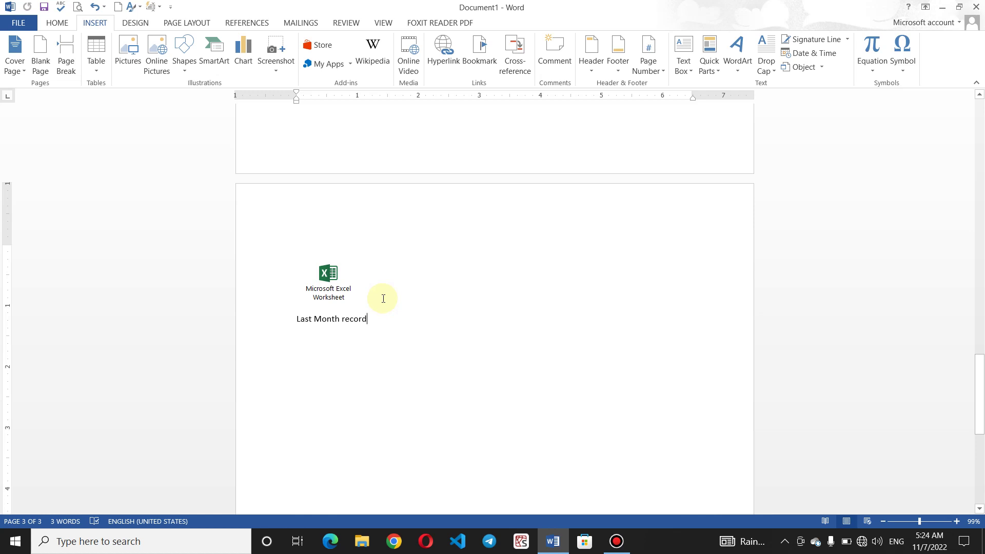
{"action": "left_click", "coordinate": [330, 259]}
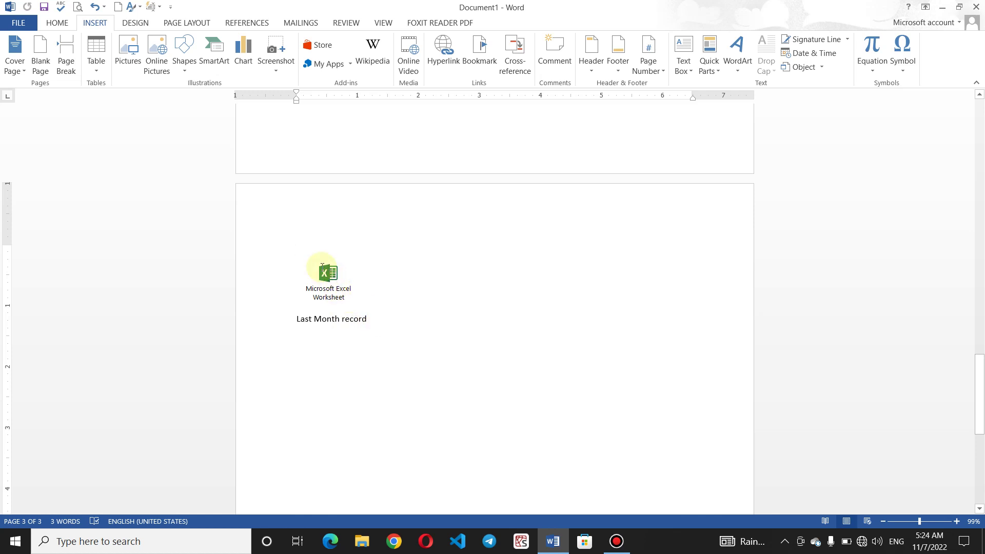
{"action": "left_click", "coordinate": [325, 273]}
Step: Open the embedded worksheet in Excel, check cells A1 through G4, and close it again
{"action": "double_click", "coordinate": [328, 272]}
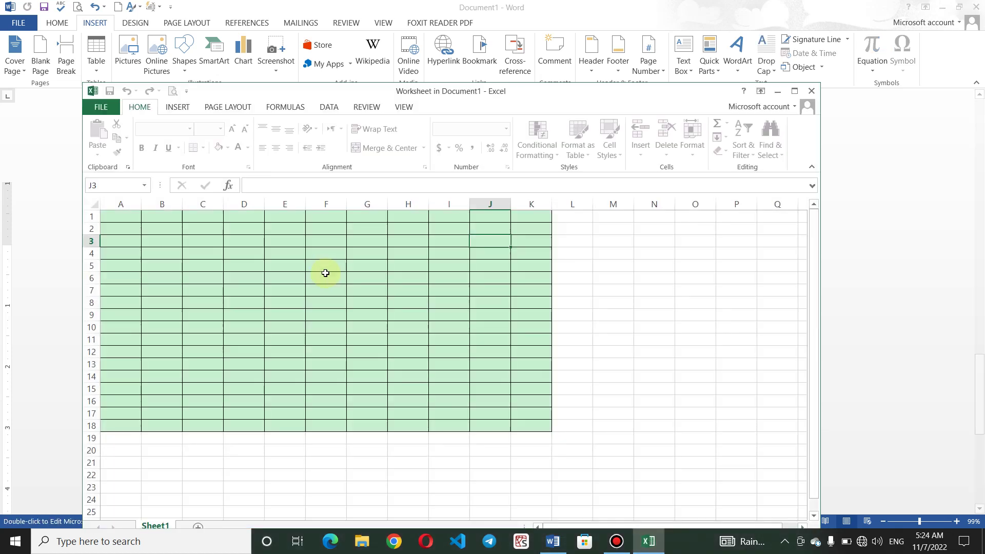
{"action": "left_click", "coordinate": [144, 215]}
{"action": "left_click", "coordinate": [123, 216]}
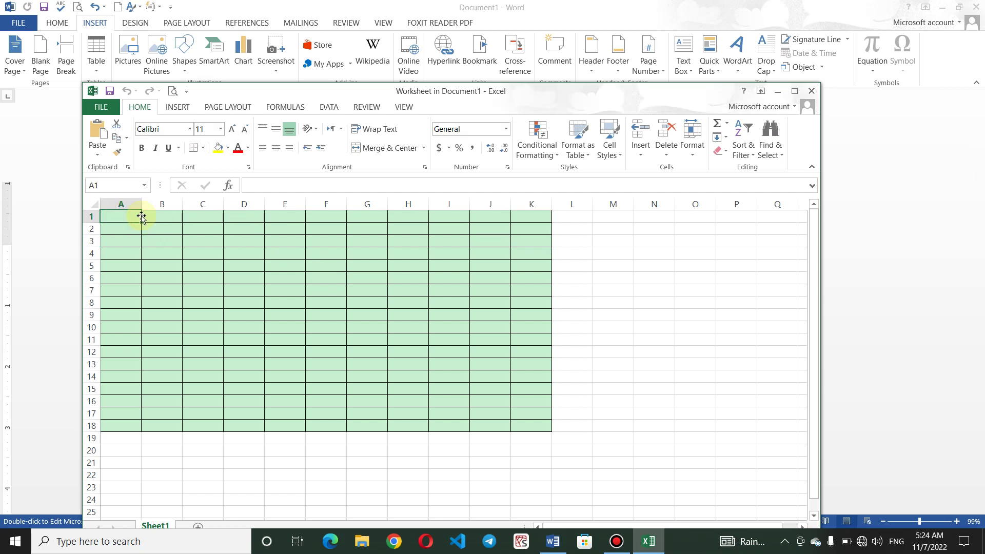
{"action": "left_click", "coordinate": [200, 232]}
{"action": "left_click", "coordinate": [175, 226]}
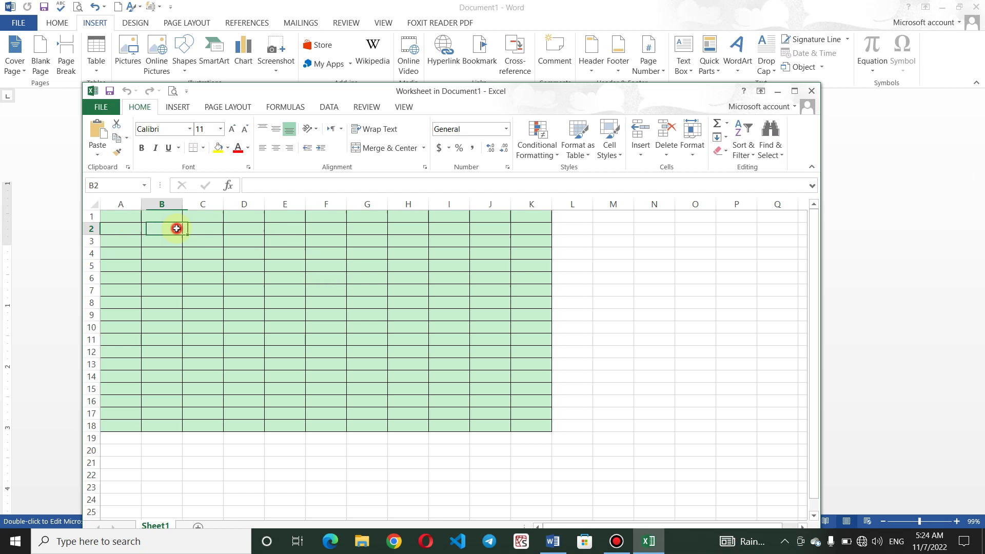
{"action": "left_click", "coordinate": [208, 251]}
{"action": "left_click", "coordinate": [362, 252]}
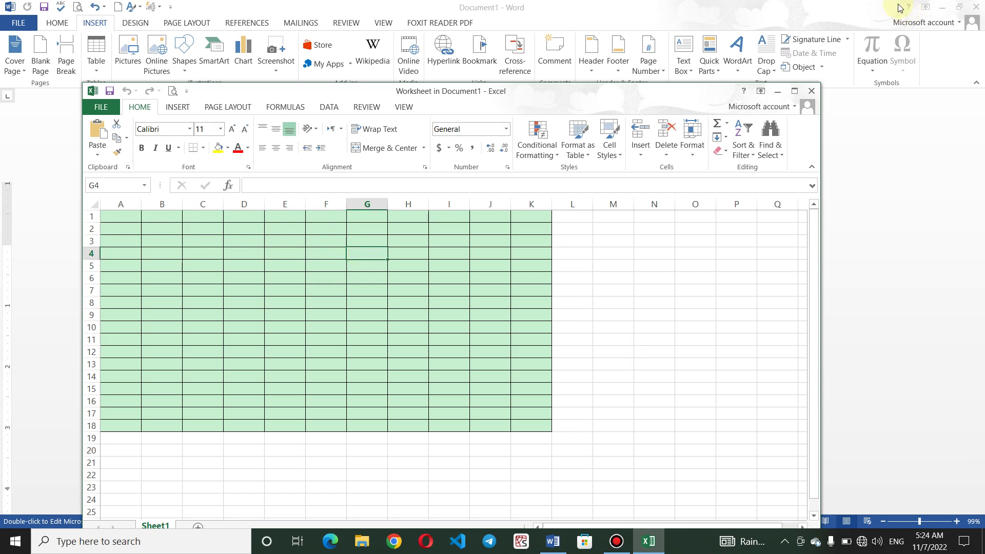
{"action": "left_click", "coordinate": [811, 92]}
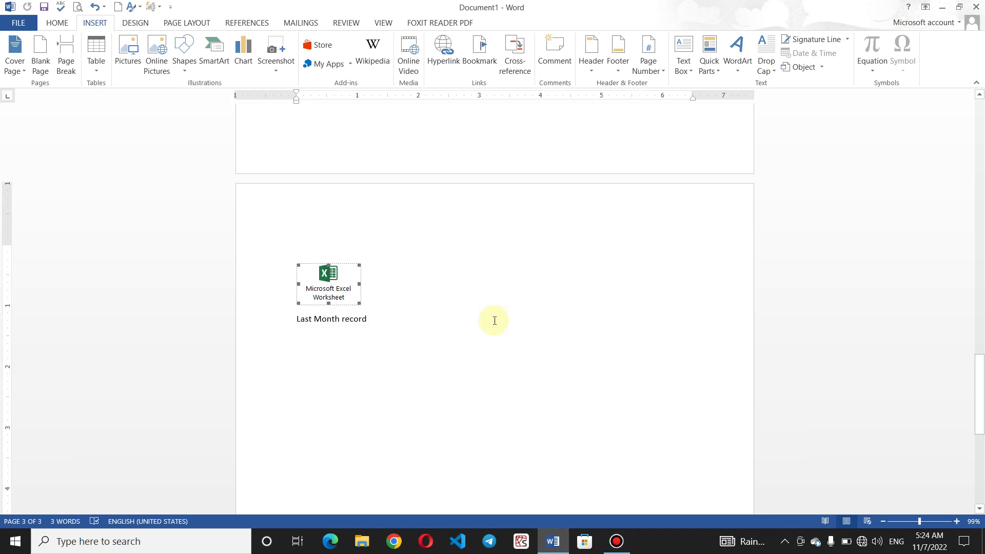
{"action": "double_click", "coordinate": [342, 294]}
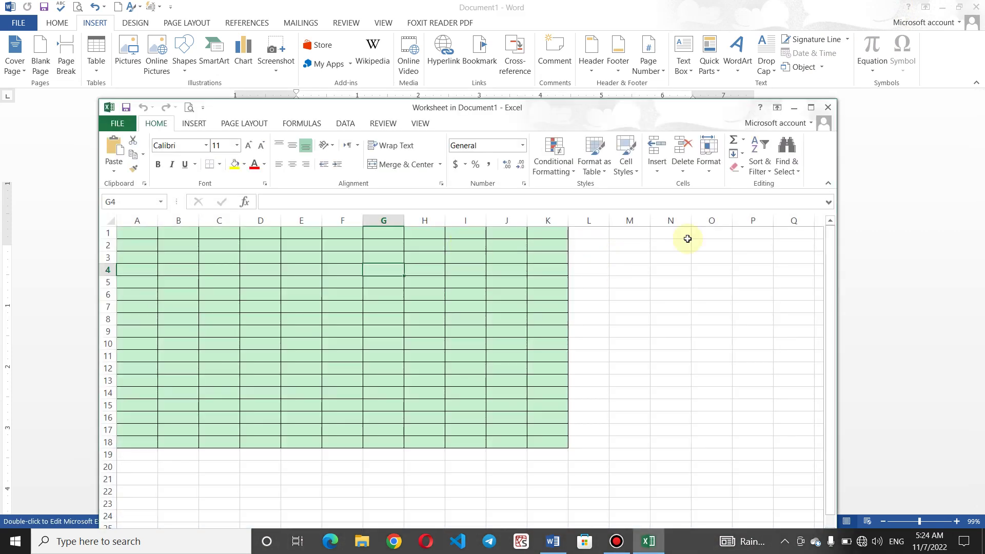
{"action": "left_click", "coordinate": [829, 108]}
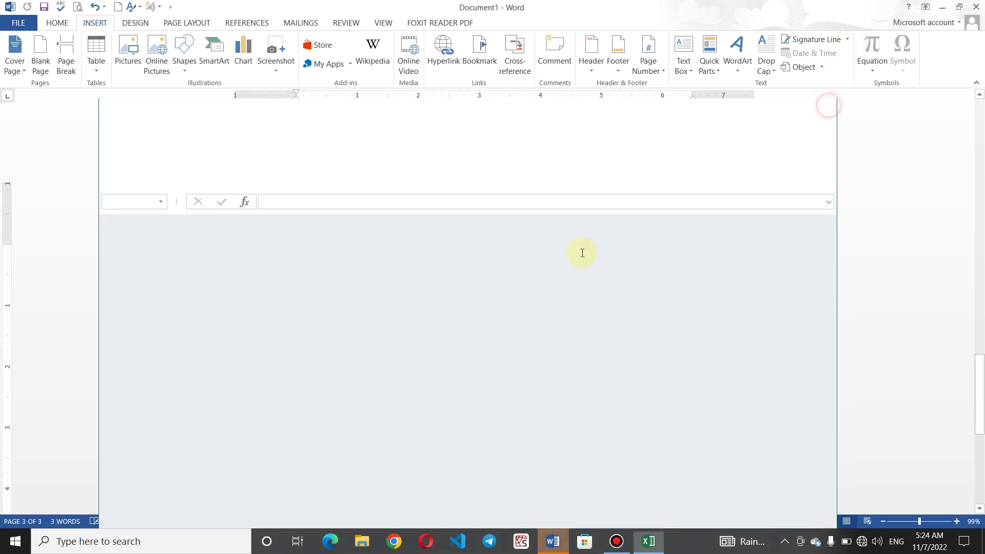
Step: Add an empty line below 'Last Month record' for the next object
{"action": "left_click", "coordinate": [386, 326]}
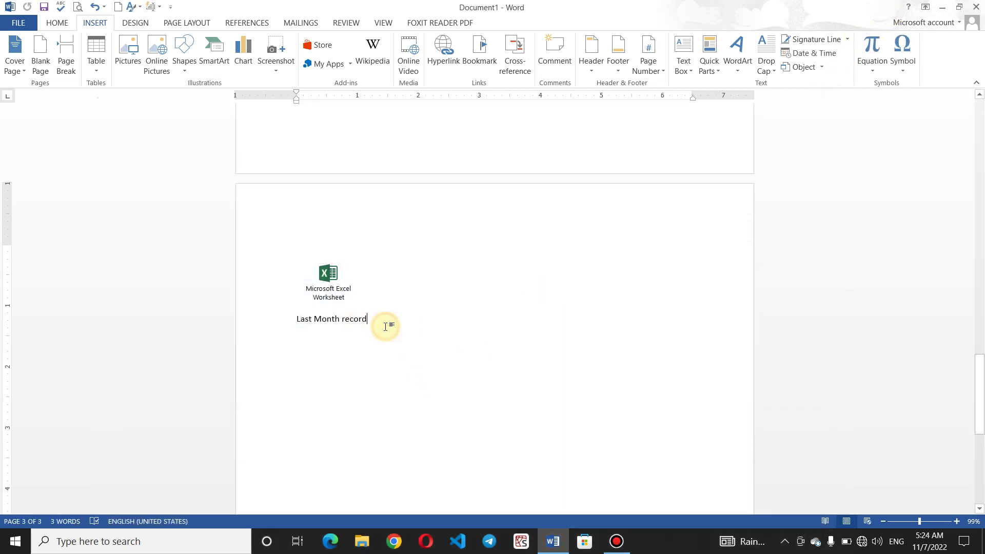
{"action": "key", "text": "Return"}
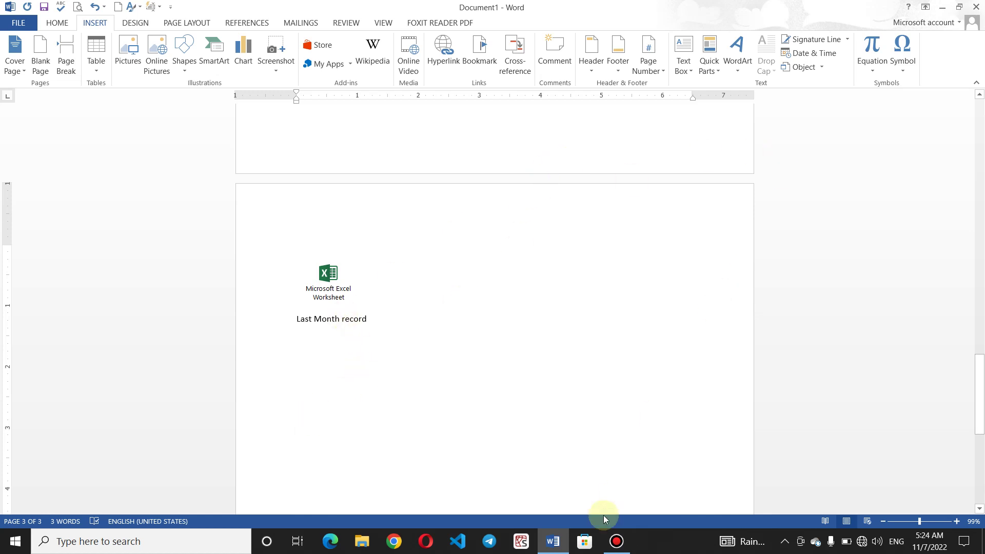
{"action": "left_click", "coordinate": [617, 541]}
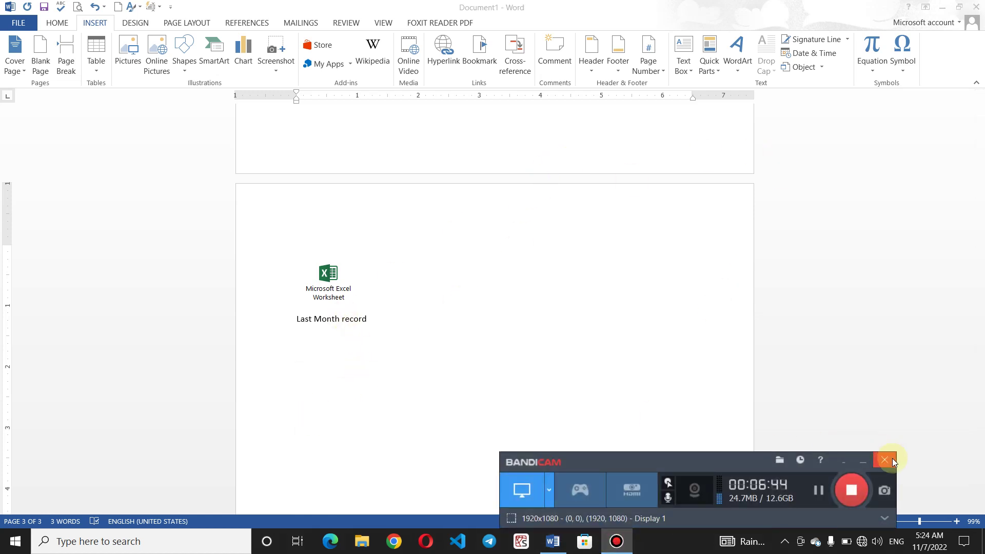
{"action": "left_click", "coordinate": [864, 464]}
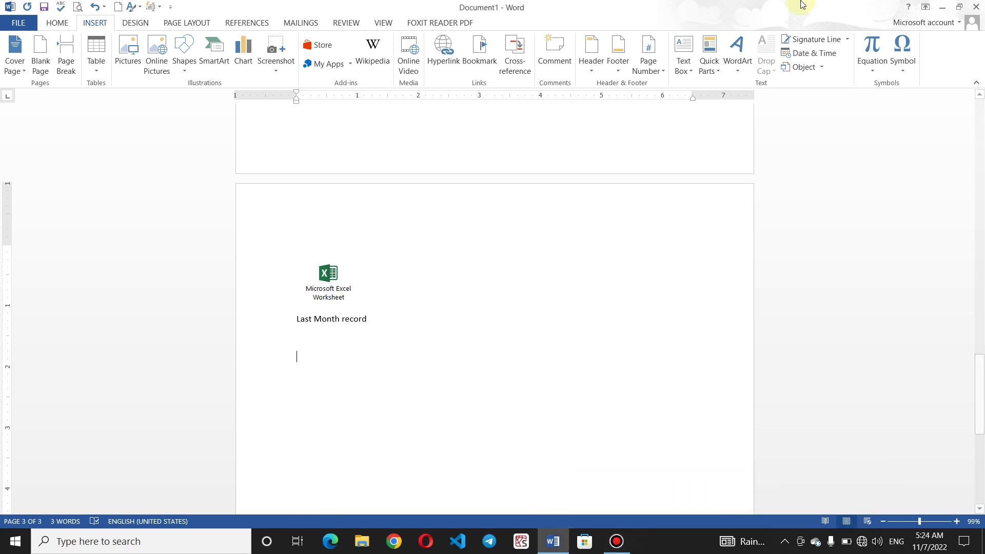
{"action": "left_click", "coordinate": [821, 68]}
Step: Set the Object dialog to Create from File with Link to file and Display as icon unchecked
{"action": "left_click", "coordinate": [812, 83]}
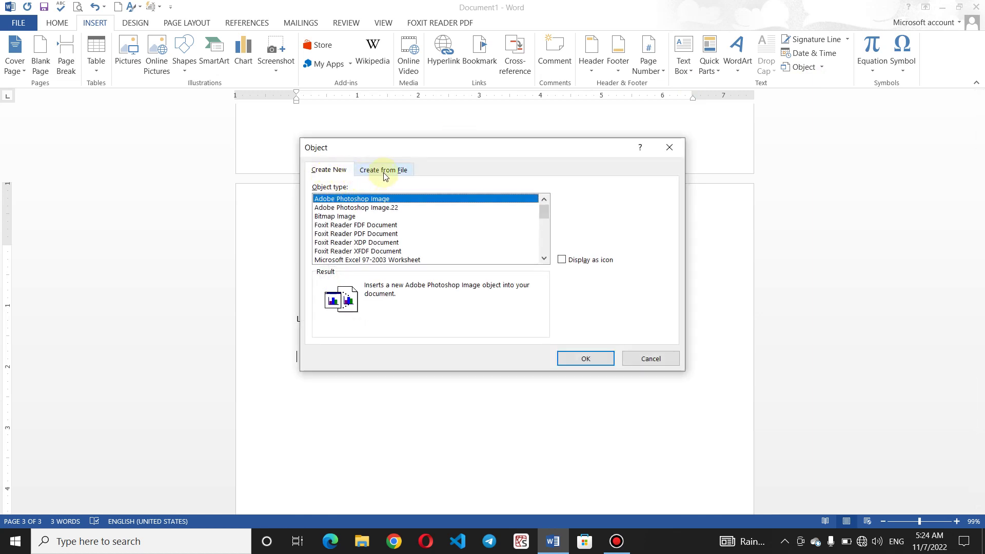
{"action": "left_click", "coordinate": [385, 172]}
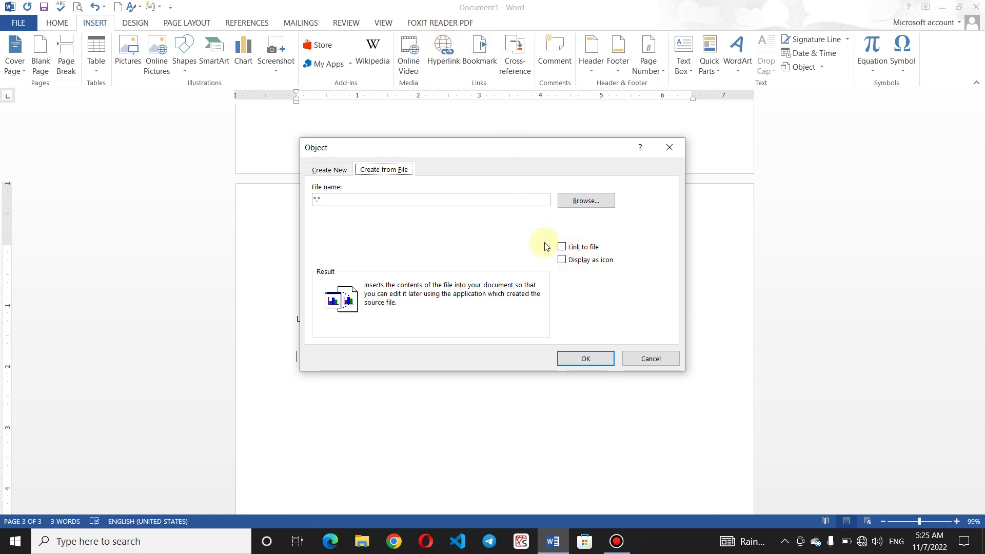
{"action": "left_click", "coordinate": [561, 247]}
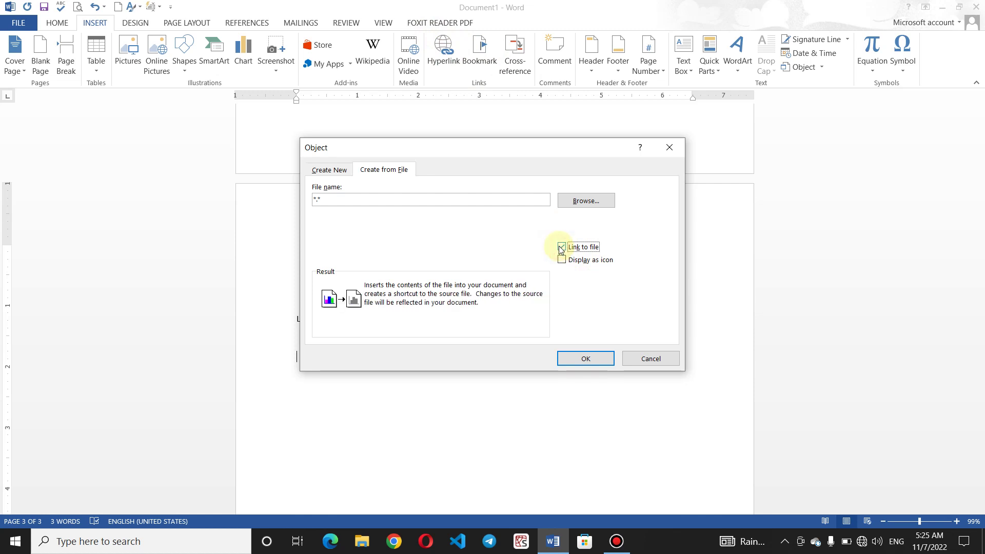
{"action": "left_click", "coordinate": [562, 261]}
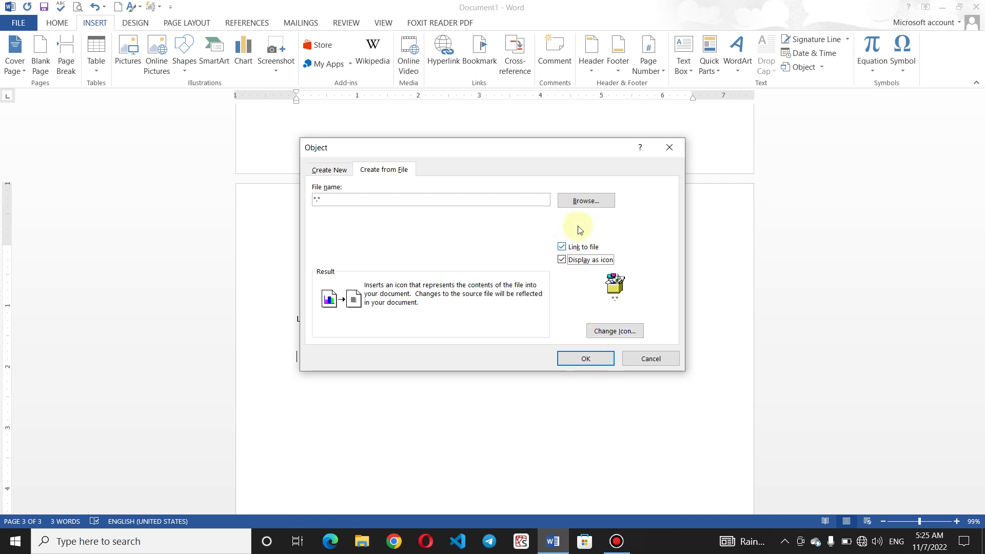
{"action": "left_click", "coordinate": [563, 261]}
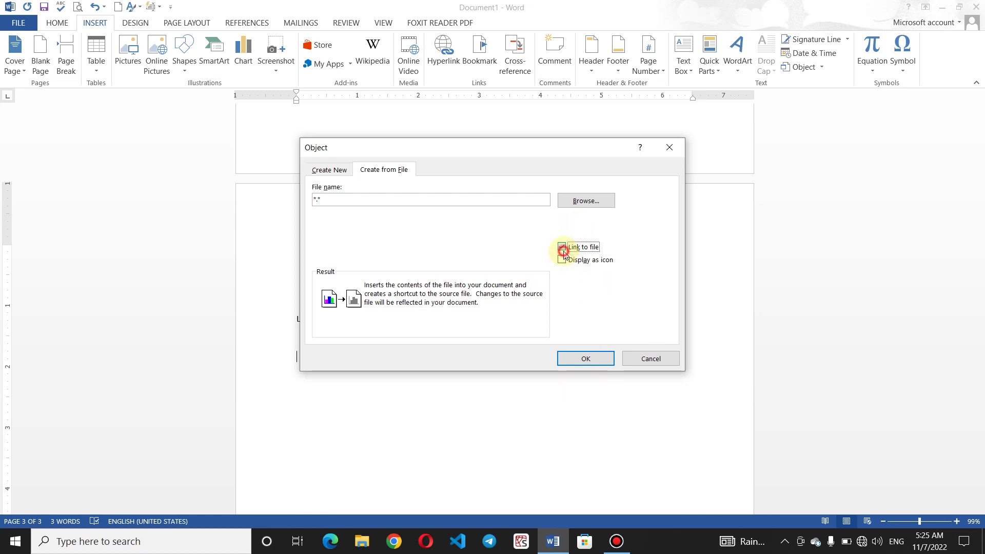
{"action": "left_click", "coordinate": [562, 247]}
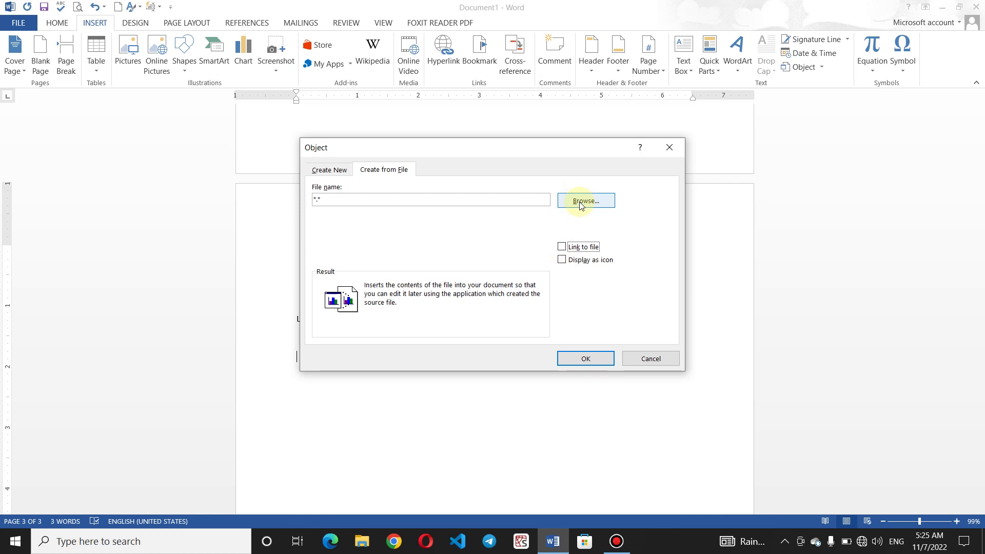
Step: Browse to the Desktop and choose CSS3 Final Result.pdf as the file to embed
{"action": "left_click", "coordinate": [581, 203]}
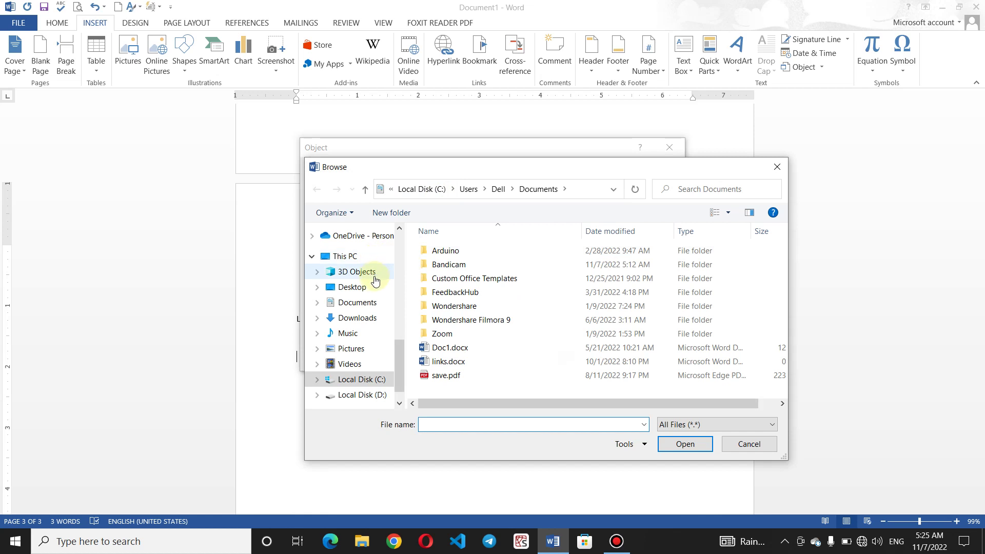
{"action": "left_click", "coordinate": [374, 285]}
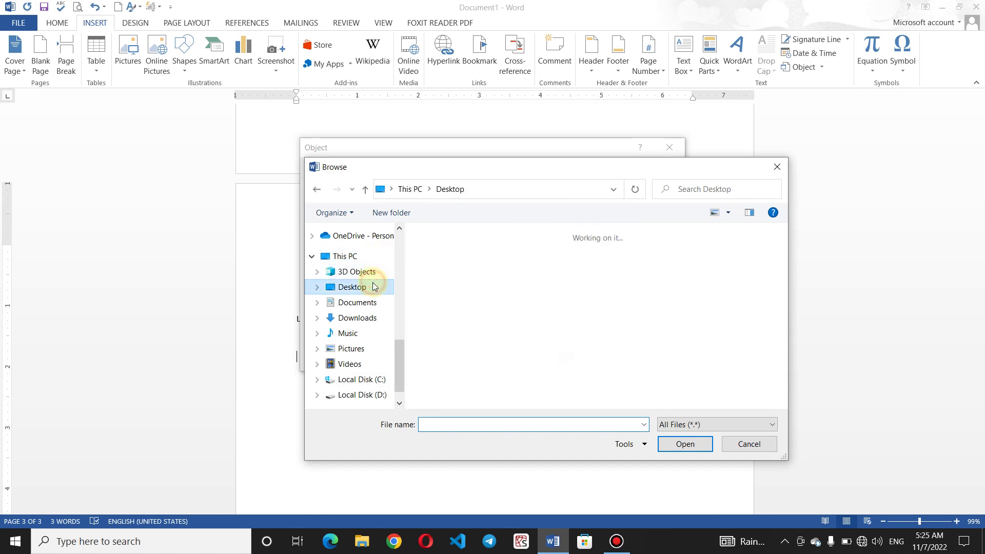
{"action": "left_click", "coordinate": [435, 425]}
{"action": "type", "text": "result"}
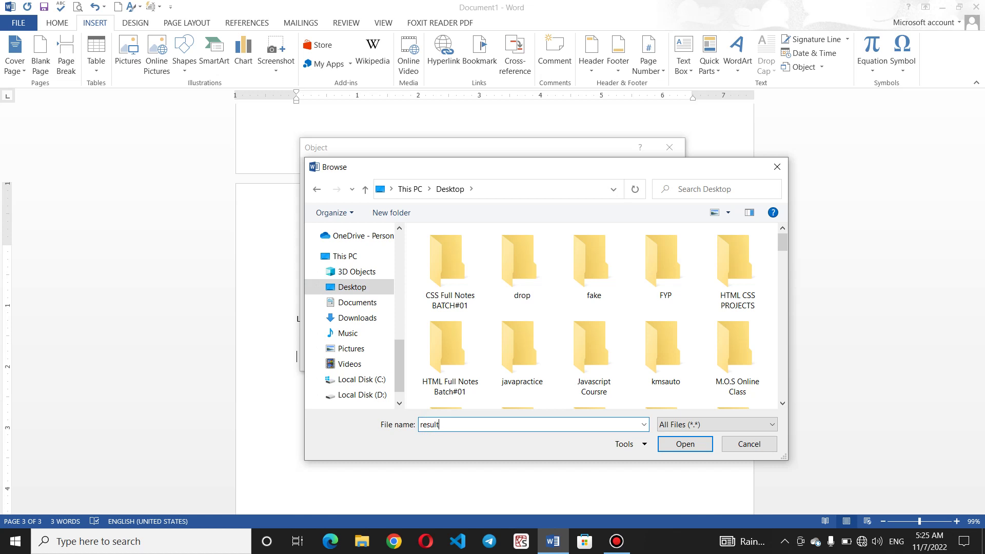
{"action": "mouse_move", "coordinate": [352, 288]}
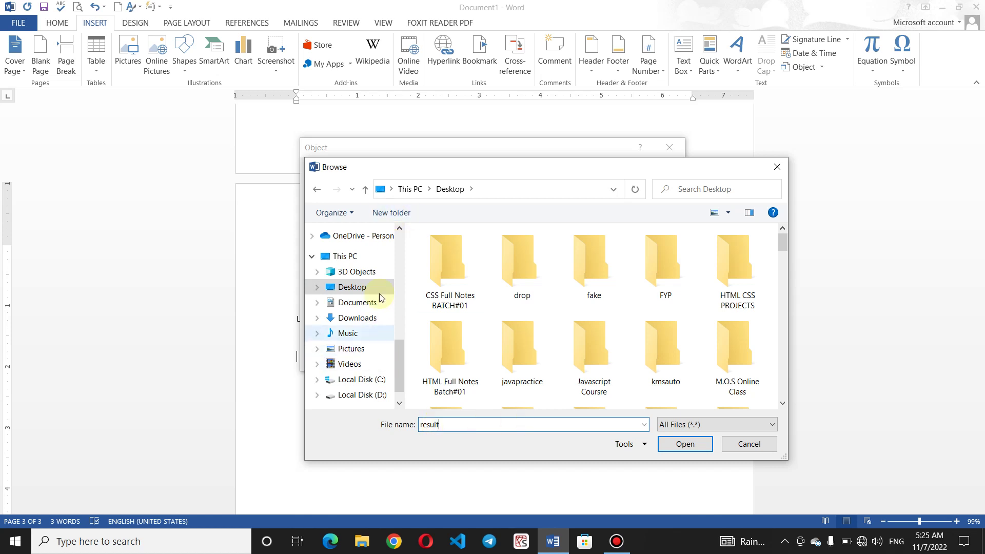
{"action": "double_click", "coordinate": [380, 286]}
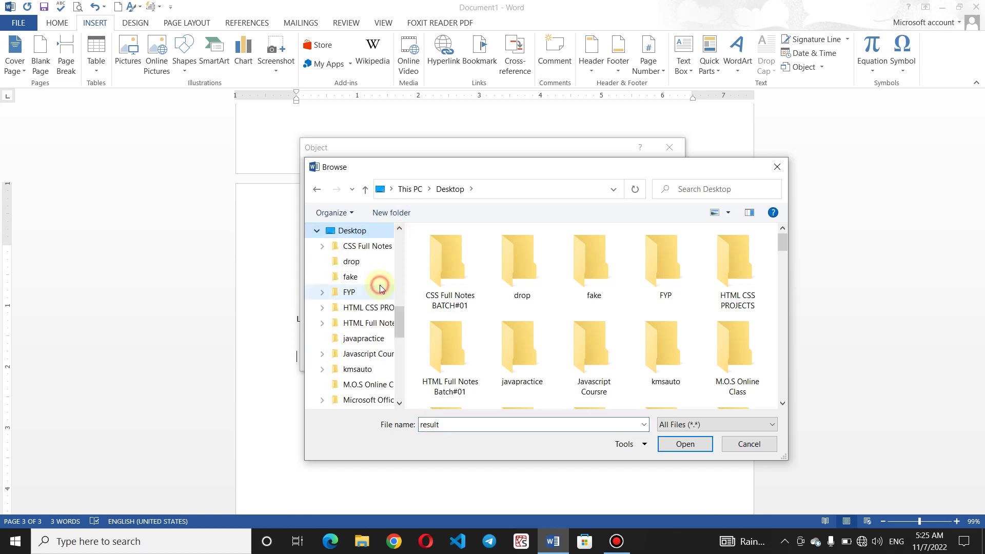
{"action": "double_click", "coordinate": [482, 420]}
{"action": "key", "text": "BackSpace"}
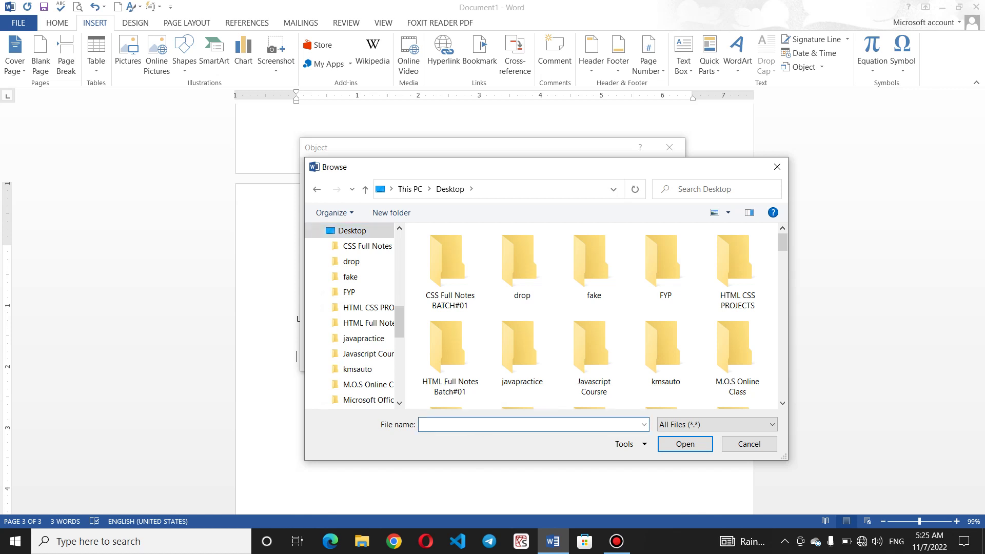
{"action": "type", "text": "css"}
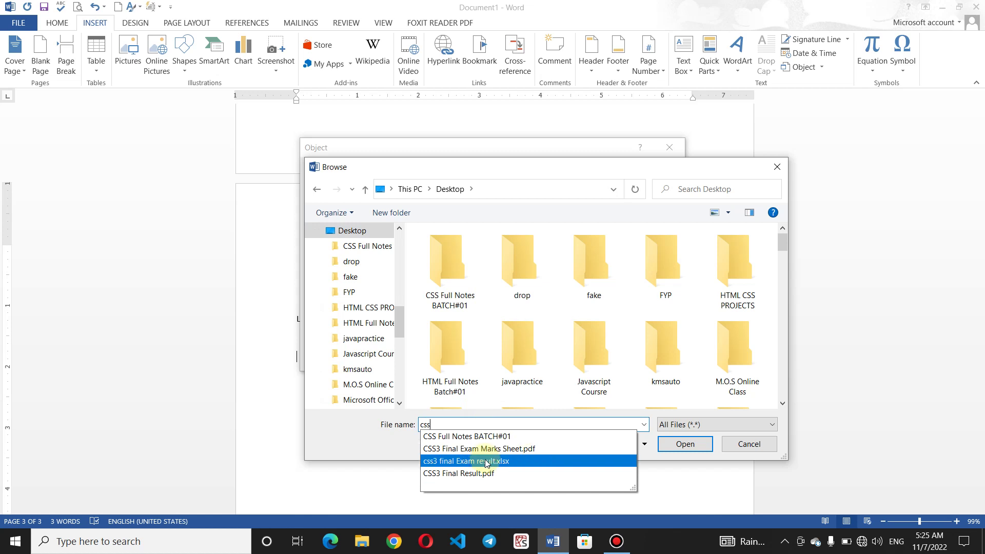
{"action": "left_click", "coordinate": [485, 461]}
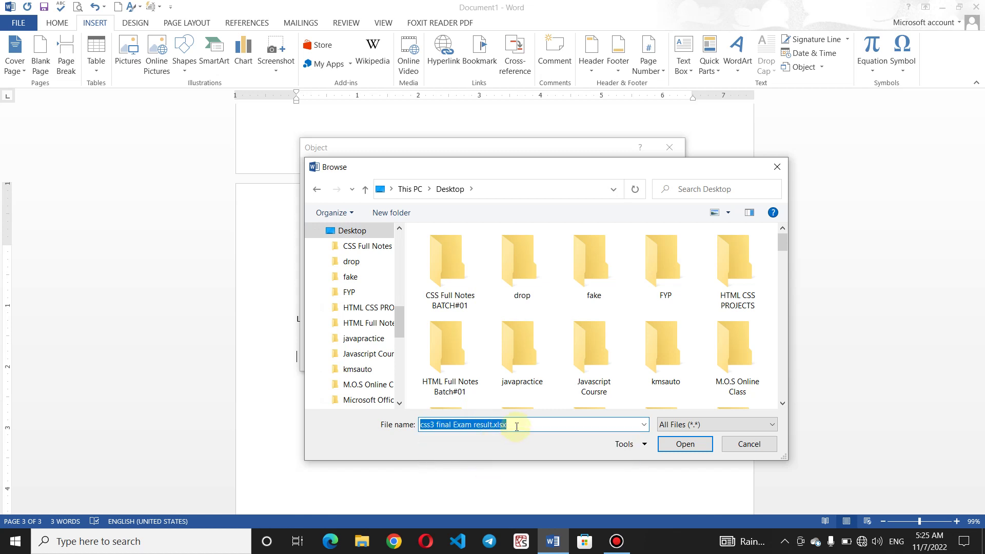
{"action": "key", "text": "BackSpace"}
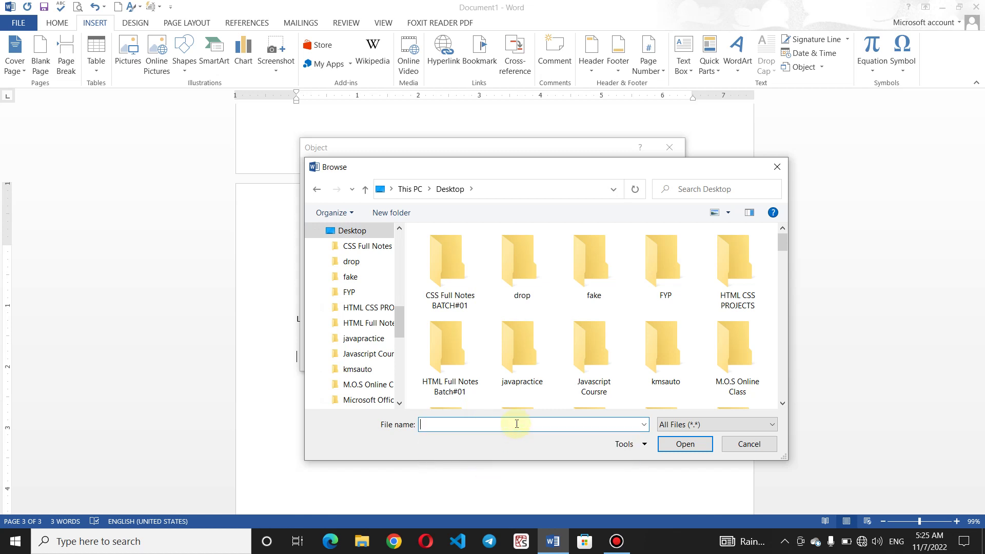
{"action": "type", "text": "css"}
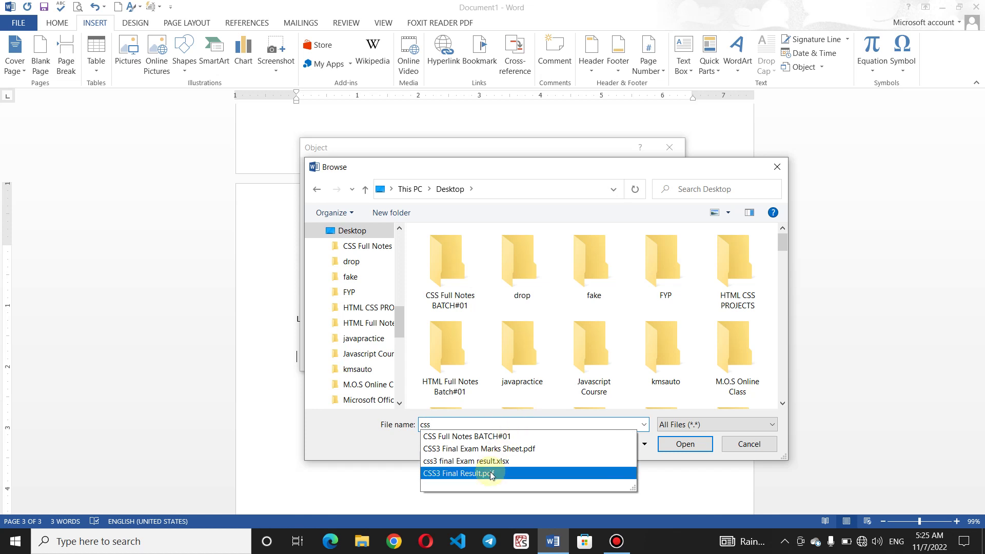
{"action": "left_click", "coordinate": [491, 474]}
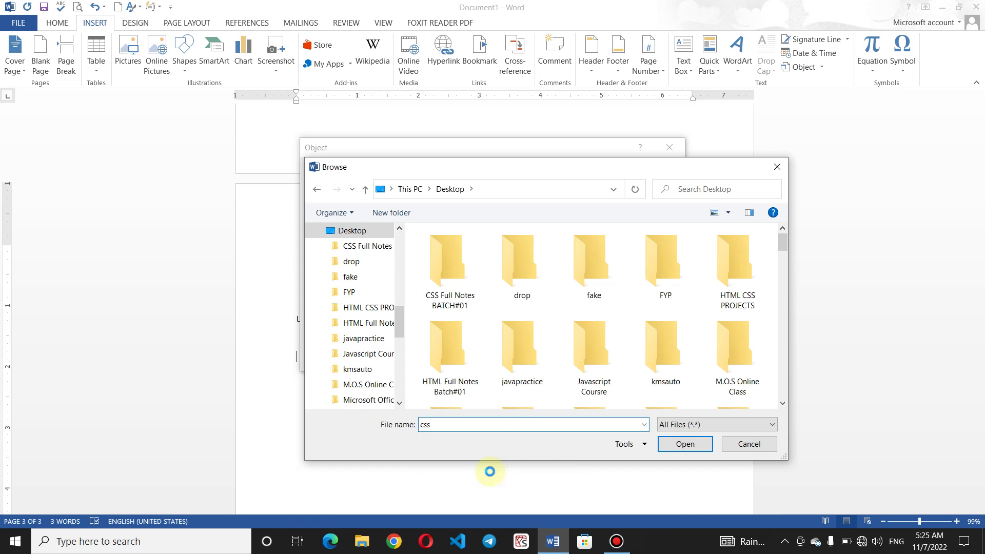
{"action": "left_click", "coordinate": [687, 447]}
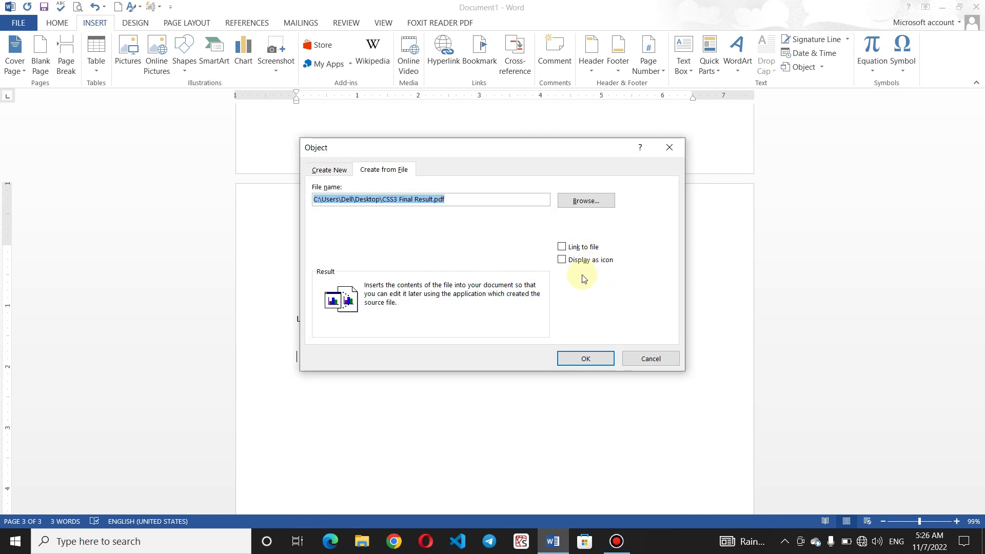
Step: Embed the marks-sheet PDF and enlarge it to span the page width and grow taller
{"action": "left_click", "coordinate": [601, 359]}
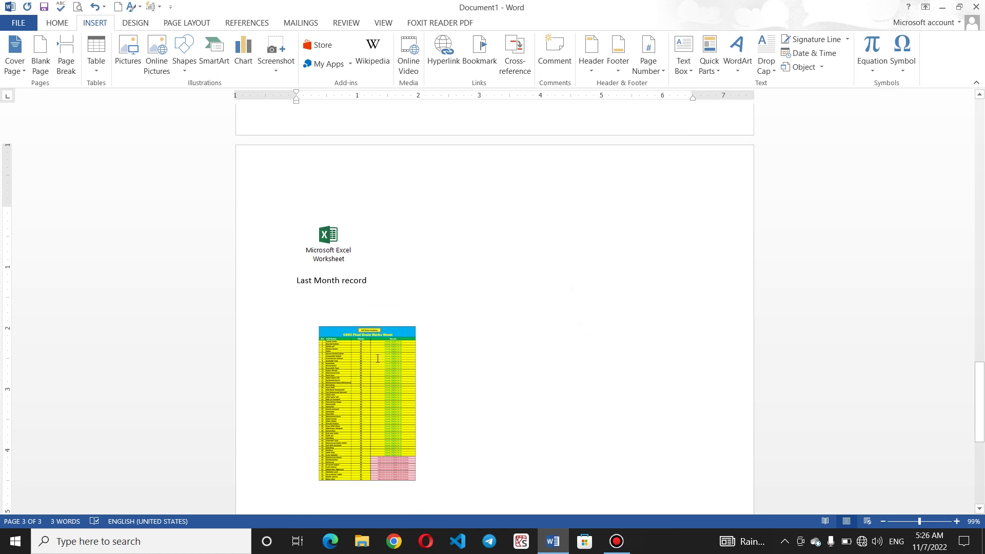
{"action": "left_click", "coordinate": [376, 359]}
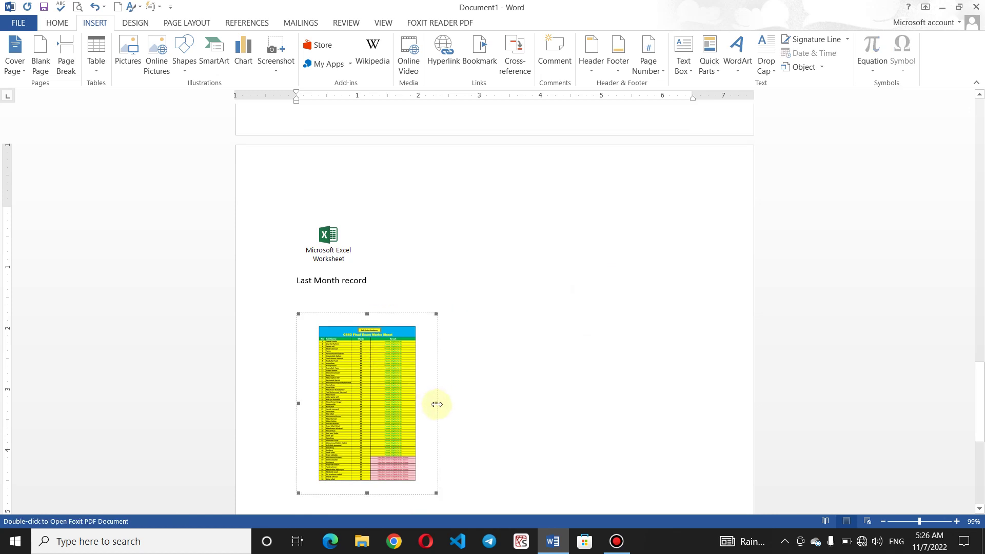
{"action": "left_click_drag", "start_coordinate": [436, 404], "coordinate": [690, 395]}
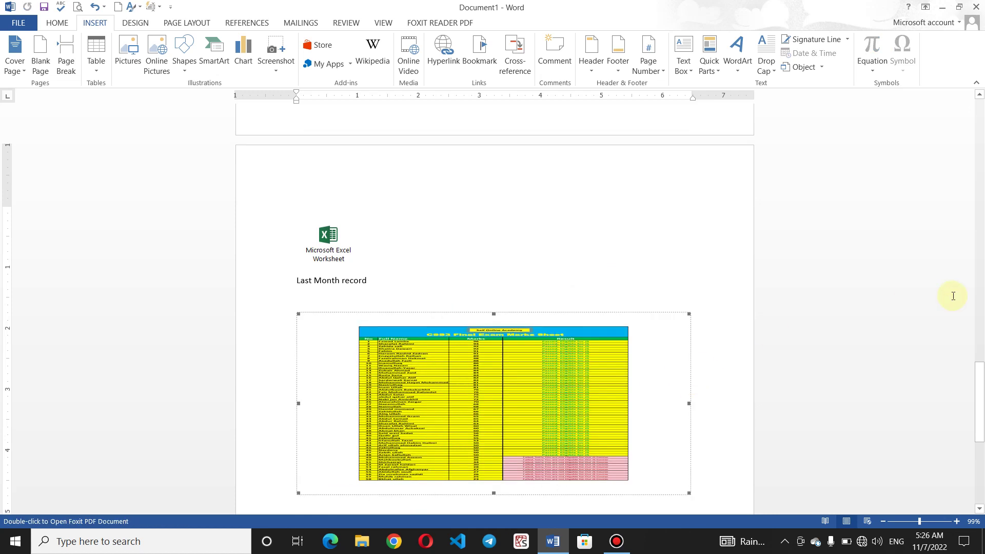
{"action": "left_click_drag", "start_coordinate": [979, 390], "coordinate": [978, 451]}
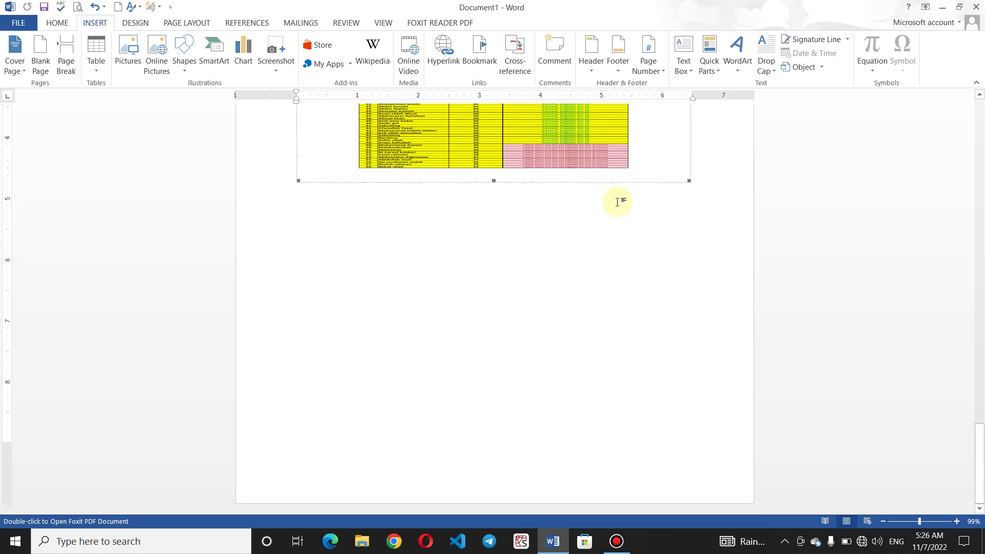
{"action": "left_click_drag", "start_coordinate": [494, 179], "coordinate": [513, 451]}
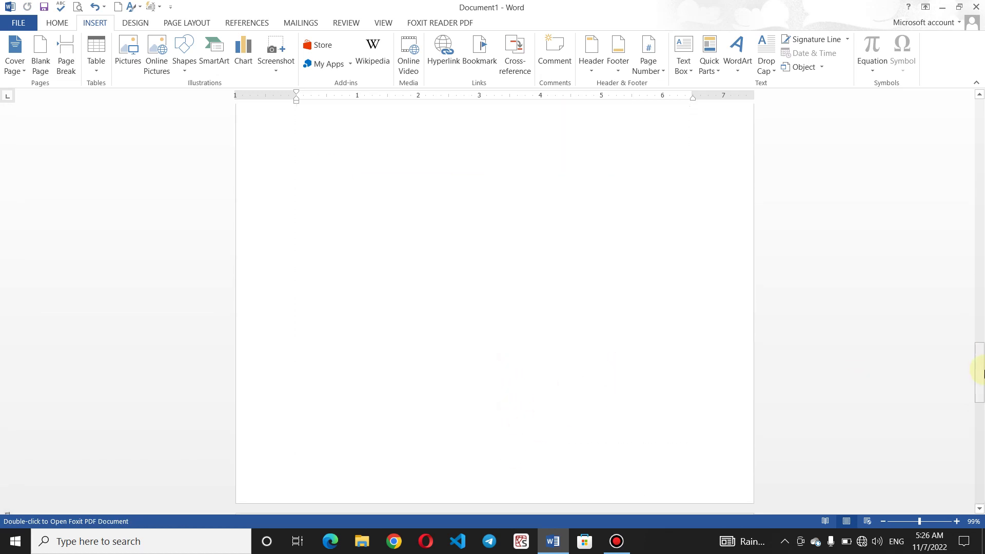
{"action": "mouse_move", "coordinate": [980, 369]}
{"action": "left_mouse_down"}
{"action": "mouse_move", "coordinate": [981, 305]}
{"action": "mouse_move", "coordinate": [981, 457]}
{"action": "mouse_move", "coordinate": [980, 443]}
{"action": "left_mouse_up"}
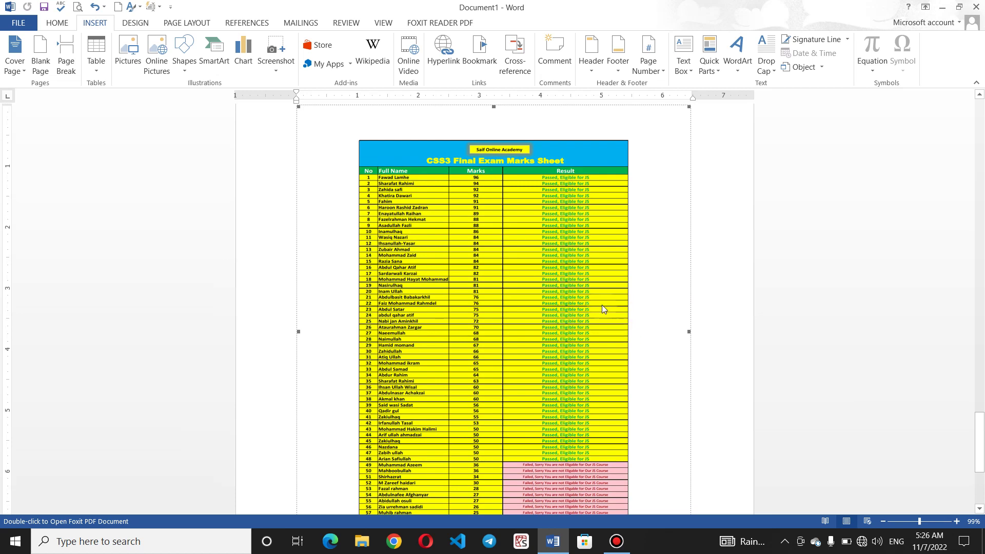
{"action": "left_click_drag", "start_coordinate": [979, 430], "coordinate": [981, 431]}
{"action": "left_click_drag", "start_coordinate": [980, 430], "coordinate": [980, 451]}
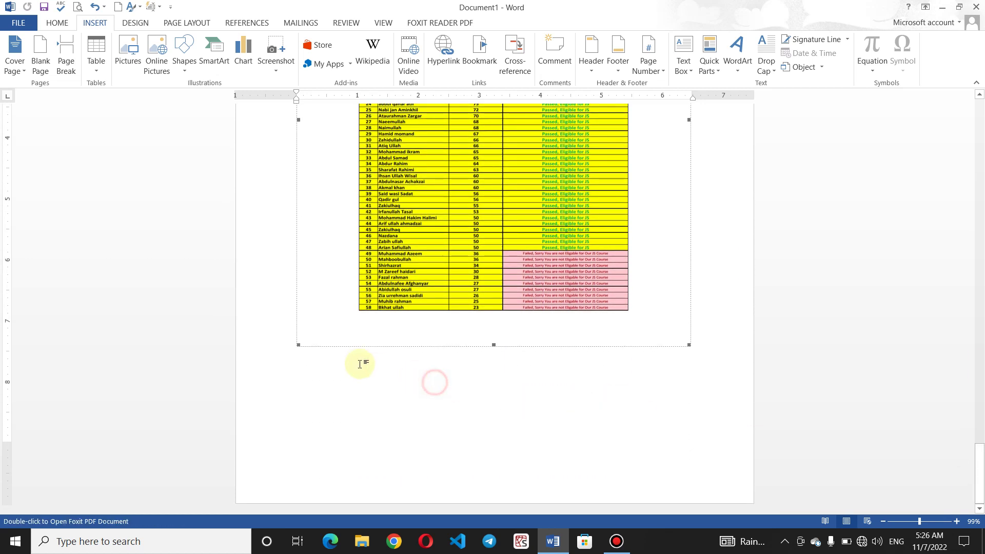
Step: Preview the embedded PDF in the Foxit reader, then close the reader
{"action": "left_click", "coordinate": [359, 363]}
{"action": "scroll", "coordinate": [357, 365], "scroll_direction": "up", "scroll_amount": 5}
{"action": "left_click", "coordinate": [357, 364]}
{"action": "double_click", "coordinate": [357, 364]}
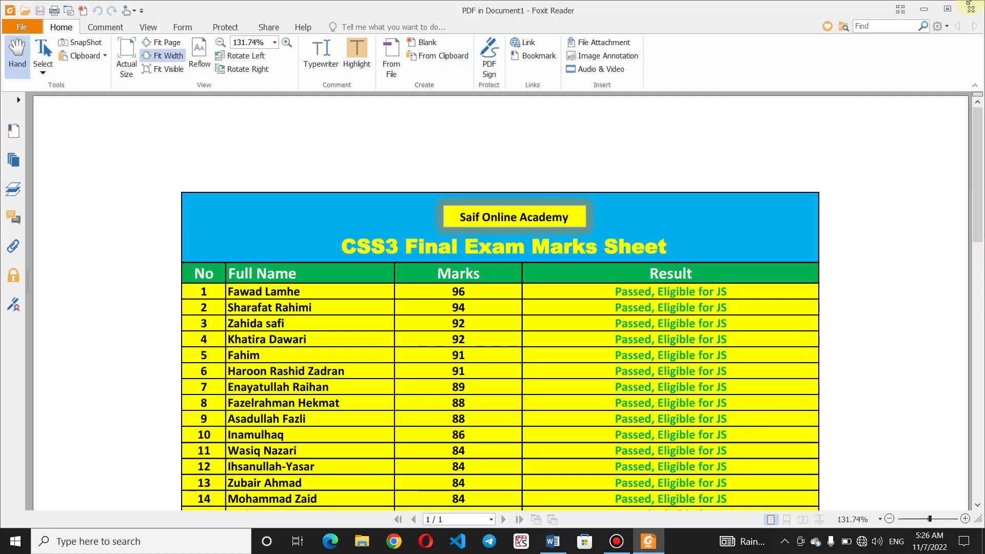
{"action": "left_click", "coordinate": [977, 10]}
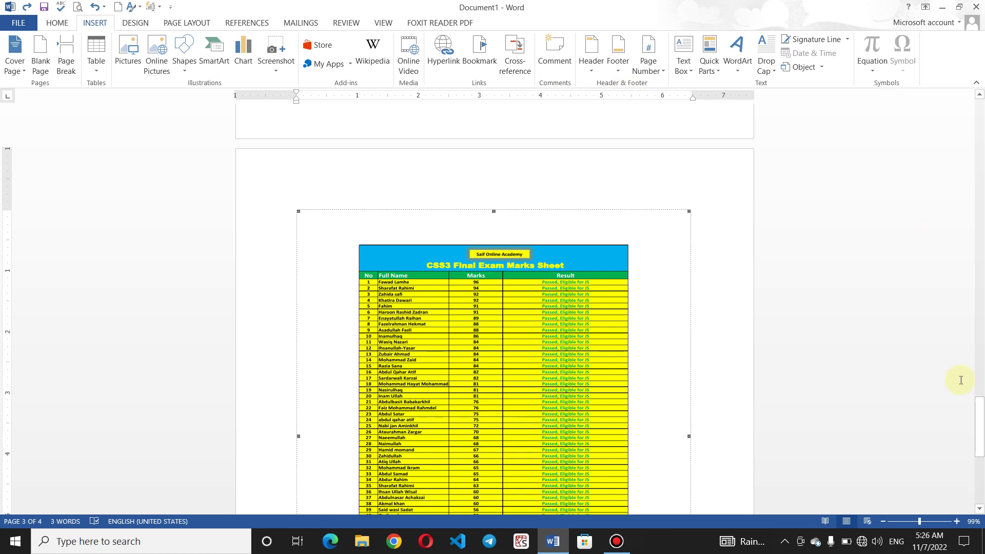
Step: Below 'Last Month record', set up a Create from File object displayed as a package icon
{"action": "left_click_drag", "start_coordinate": [980, 418], "coordinate": [980, 339]}
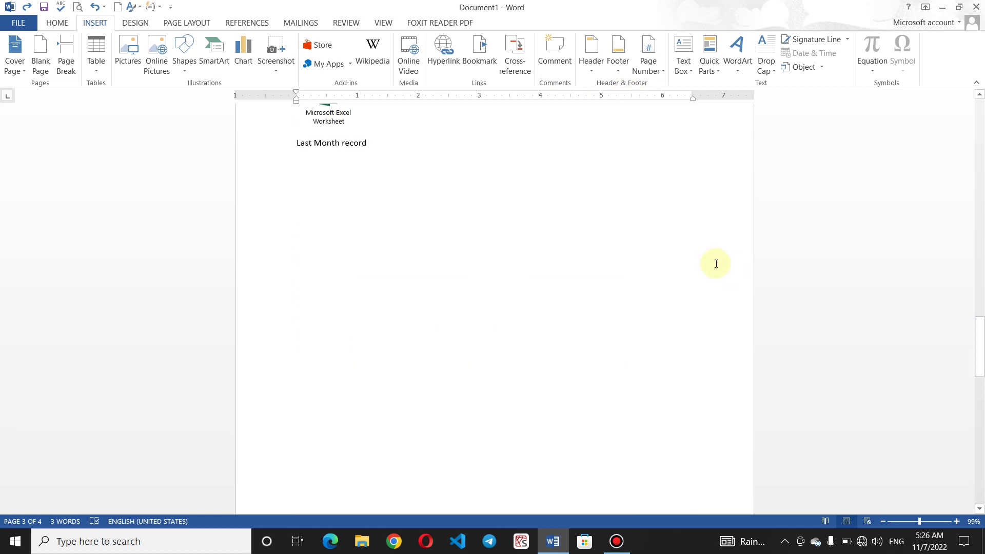
{"action": "left_click", "coordinate": [306, 220]}
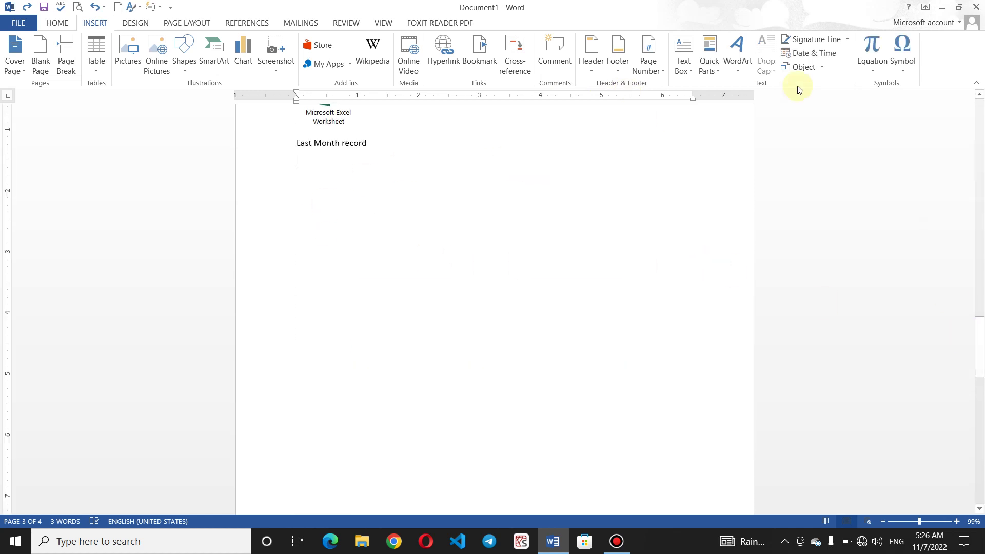
{"action": "left_click", "coordinate": [813, 71]}
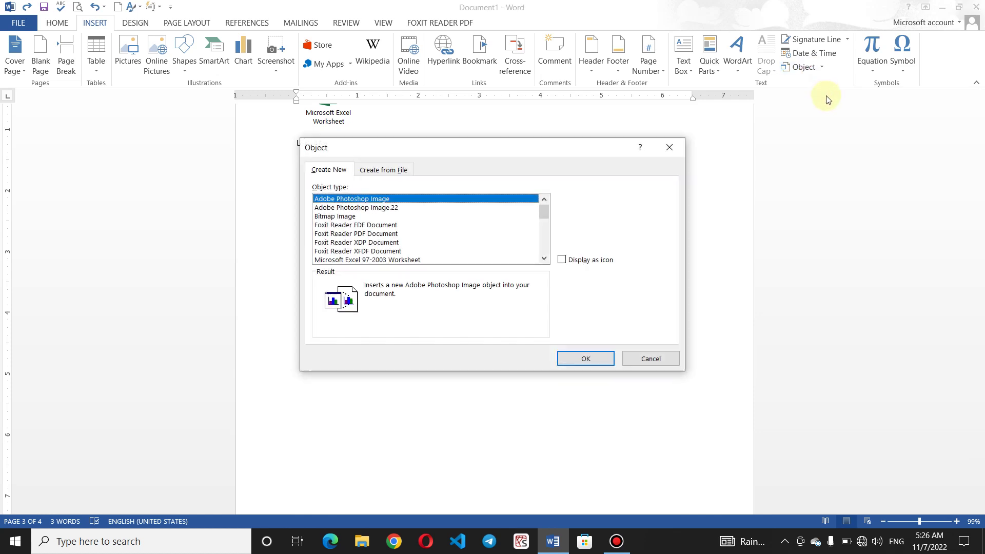
{"action": "left_click", "coordinate": [384, 170]}
{"action": "left_click", "coordinate": [565, 262]}
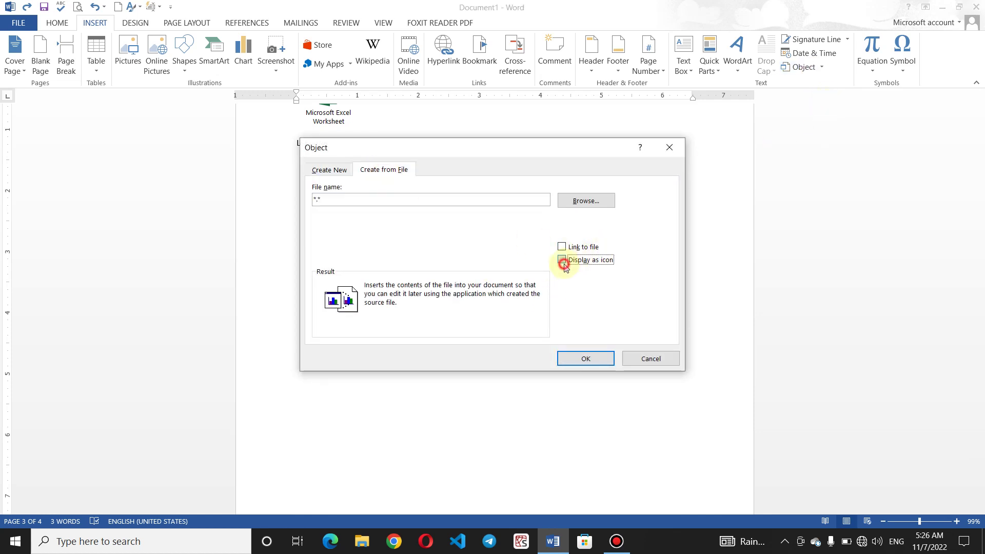
{"action": "left_click", "coordinate": [611, 334]}
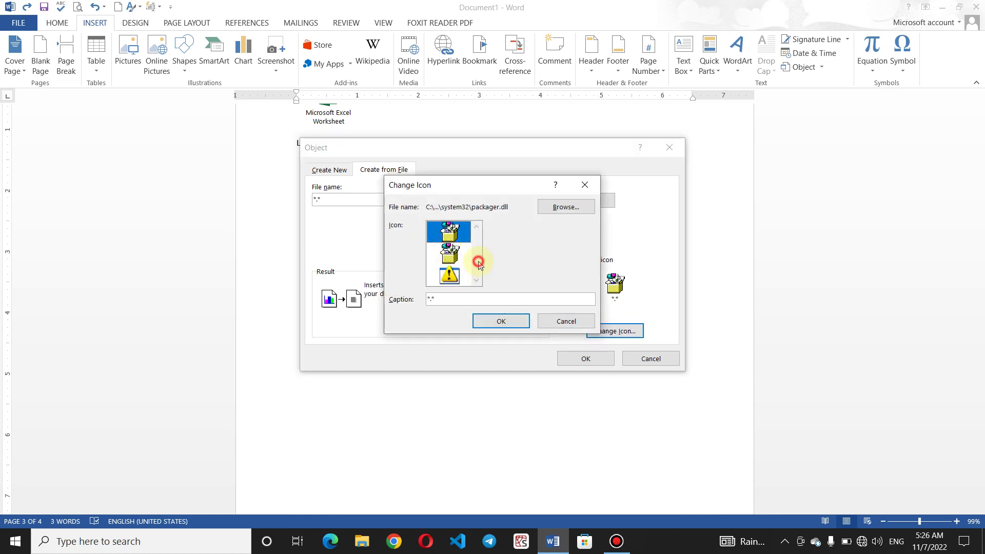
{"action": "left_click", "coordinate": [448, 266]}
{"action": "left_click", "coordinate": [448, 259]}
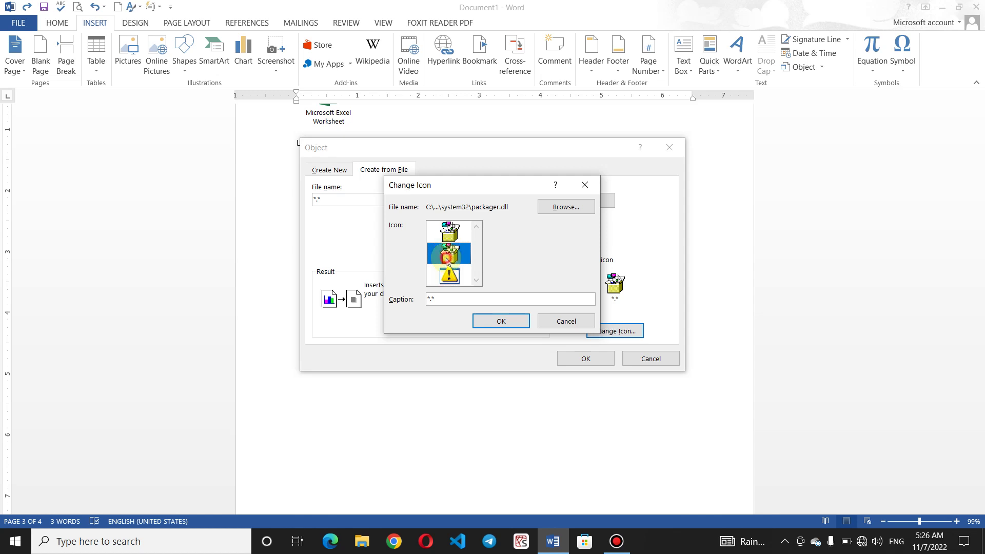
{"action": "left_click", "coordinate": [513, 326]}
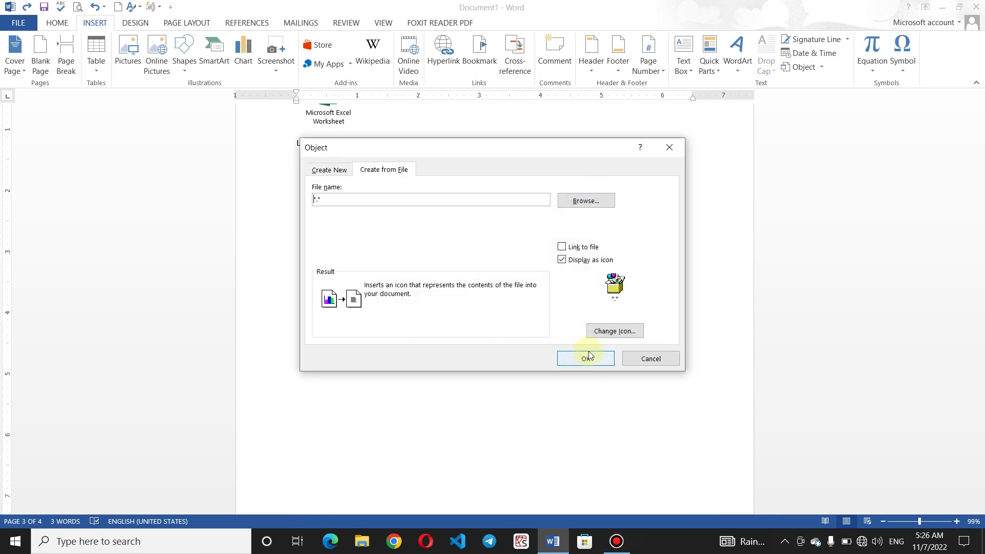
Step: Choose CSS3 Final Result.pdf from the Desktop as the file to embed
{"action": "left_click", "coordinate": [590, 201]}
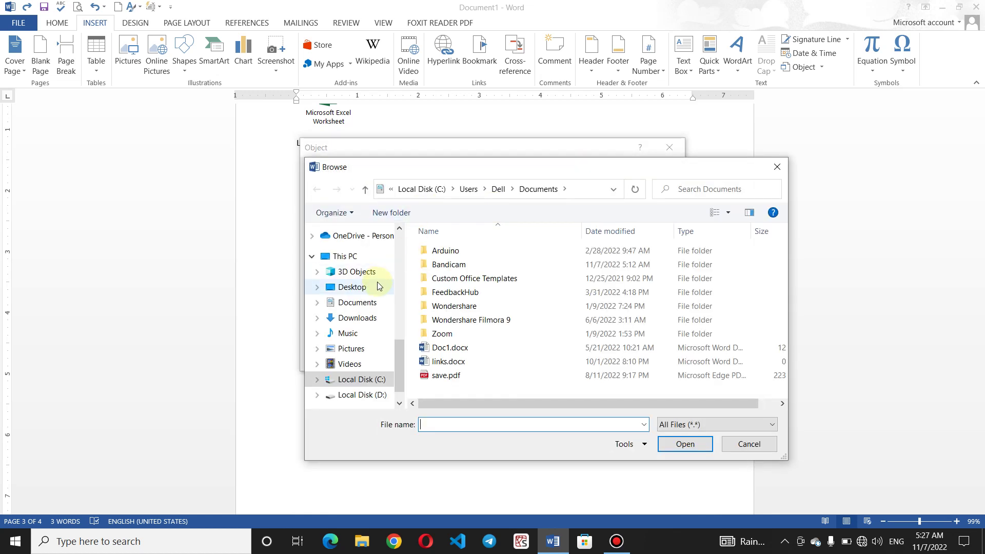
{"action": "left_click", "coordinate": [352, 287]}
{"action": "left_click", "coordinate": [440, 425]}
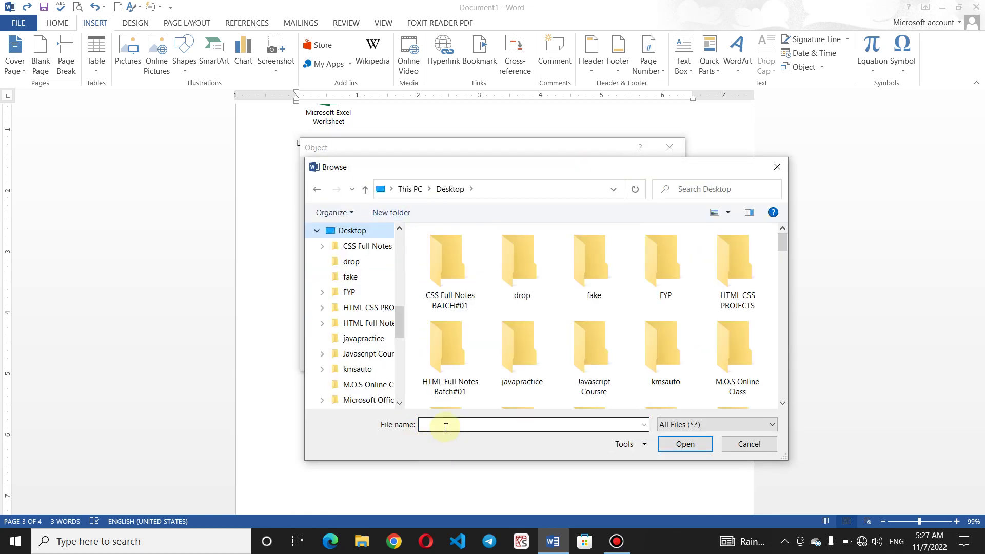
{"action": "type", "text": "csss"}
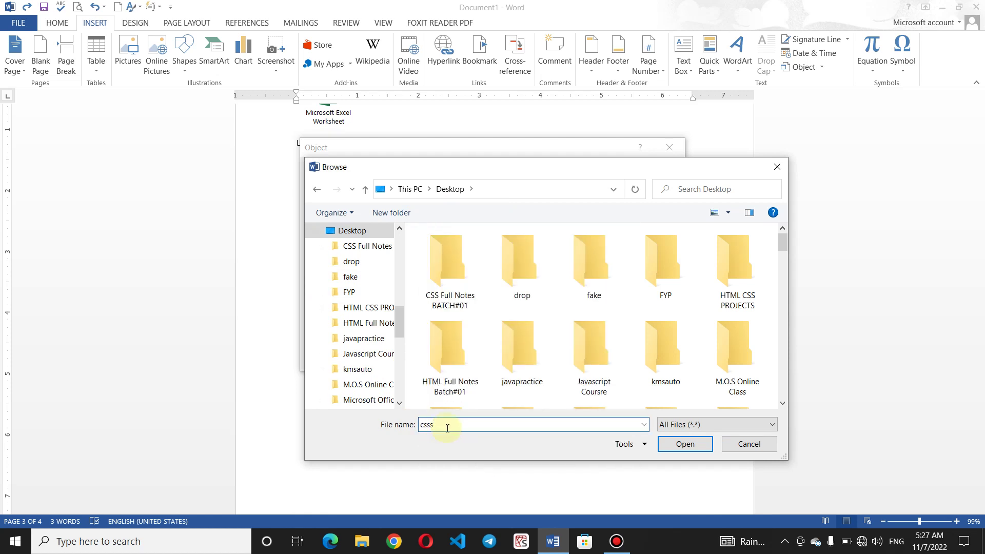
{"action": "key", "text": "BackSpace"}
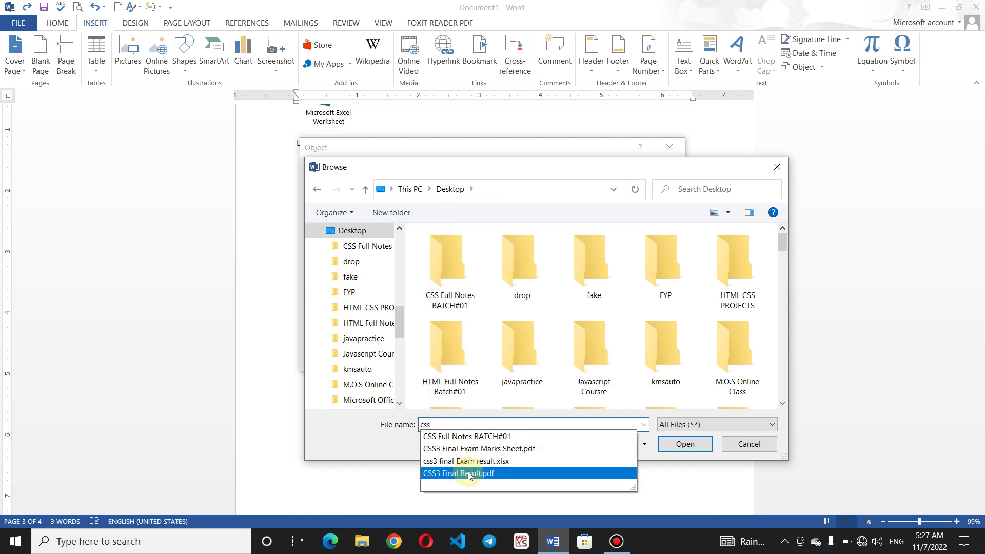
{"action": "left_click", "coordinate": [468, 473]}
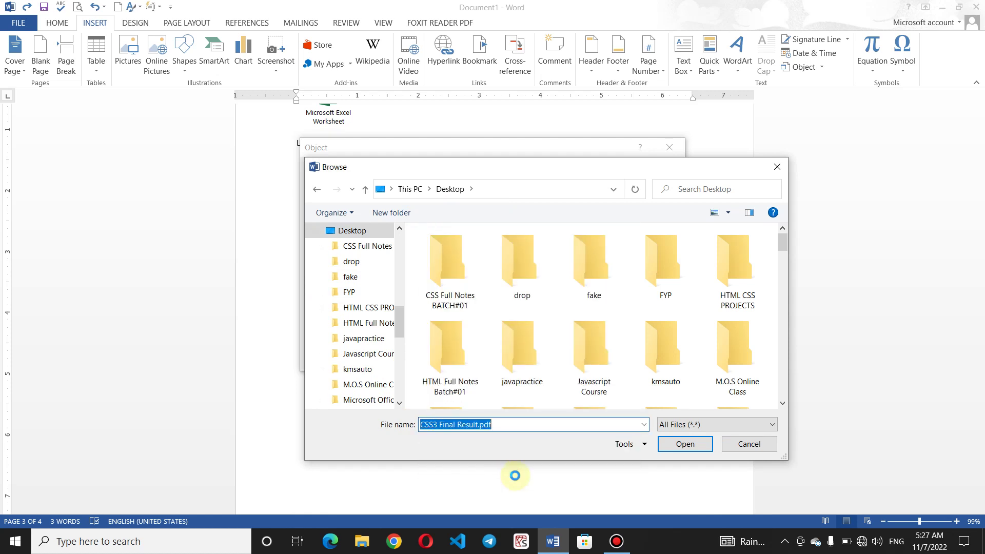
{"action": "left_click", "coordinate": [694, 445]}
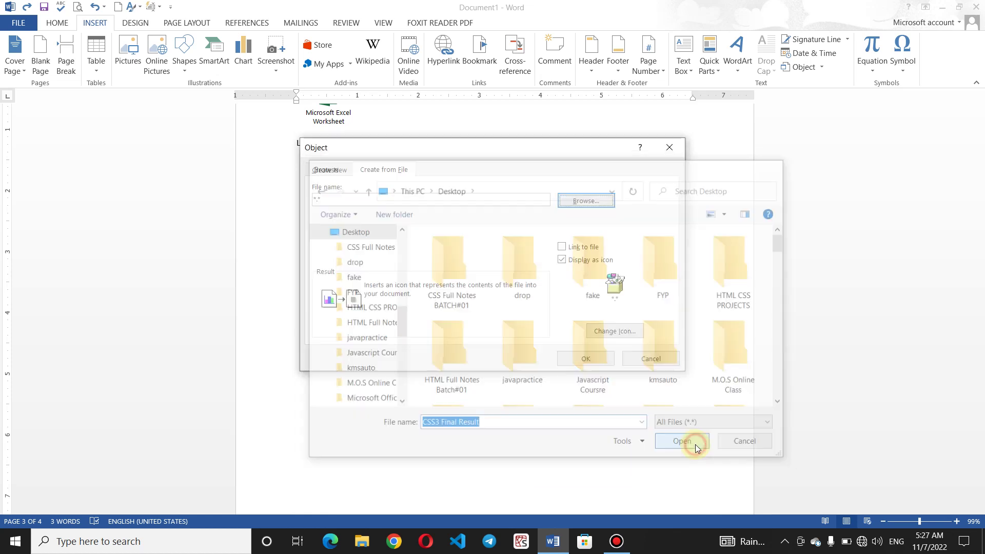
Step: Insert the PDF with the yellow warning icon and open it in the reader to verify
{"action": "left_click", "coordinate": [616, 332]}
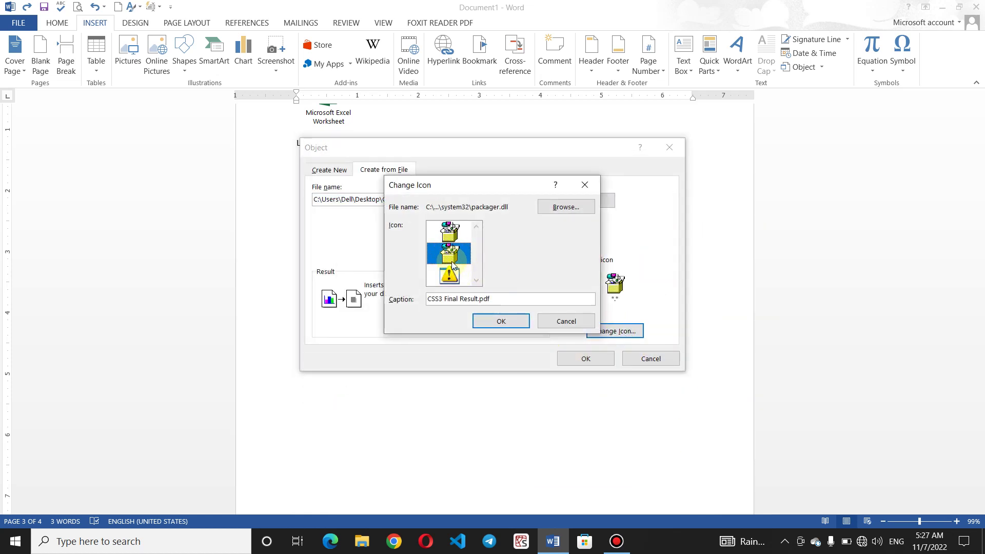
{"action": "left_click", "coordinate": [449, 275]}
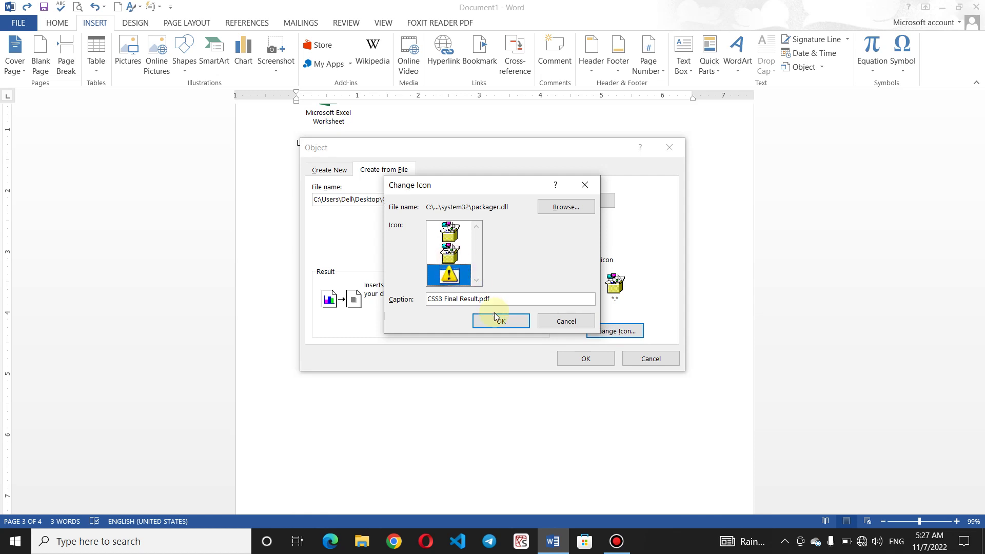
{"action": "left_click", "coordinate": [505, 331]}
{"action": "left_click", "coordinate": [593, 358]}
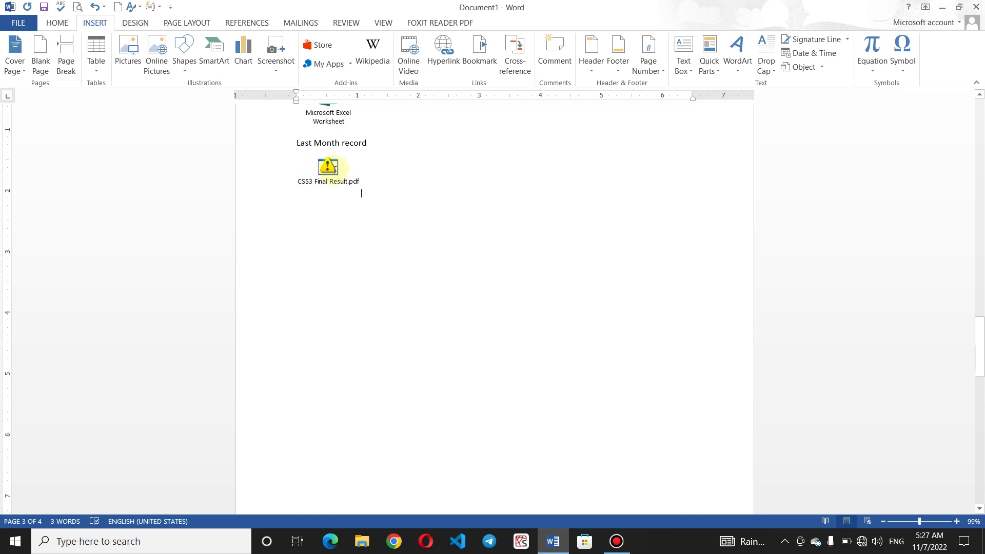
{"action": "double_click", "coordinate": [334, 175]}
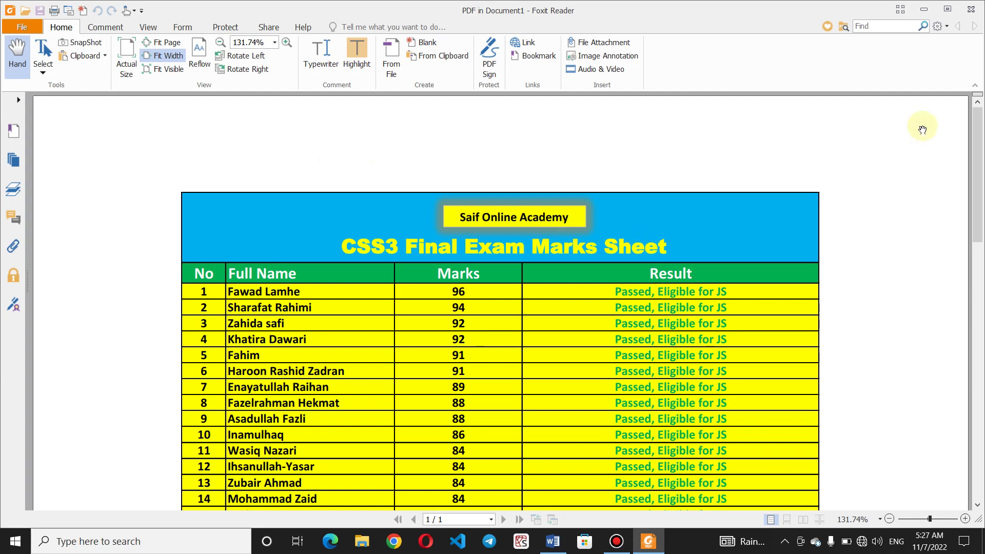
{"action": "left_click", "coordinate": [971, 8]}
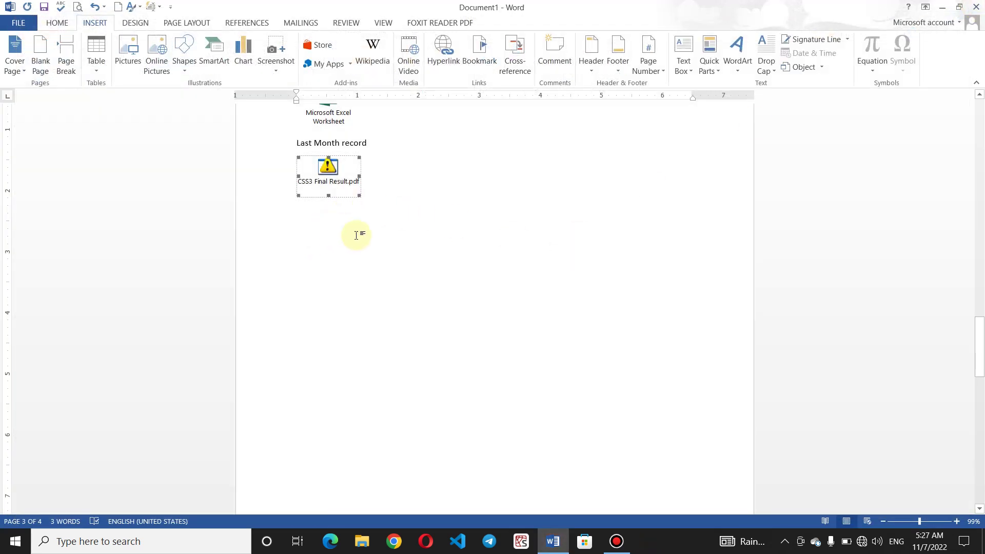
Step: Adjust the blank lines around the PDF icon and place the caret on the empty line below it
{"action": "left_click", "coordinate": [357, 236]}
{"action": "left_click", "coordinate": [329, 240]}
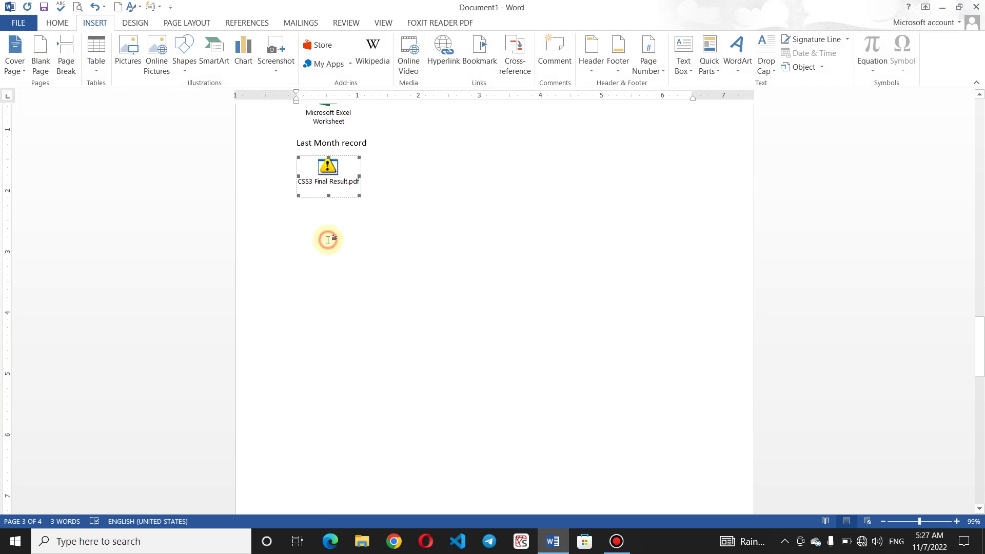
{"action": "left_click", "coordinate": [293, 239]}
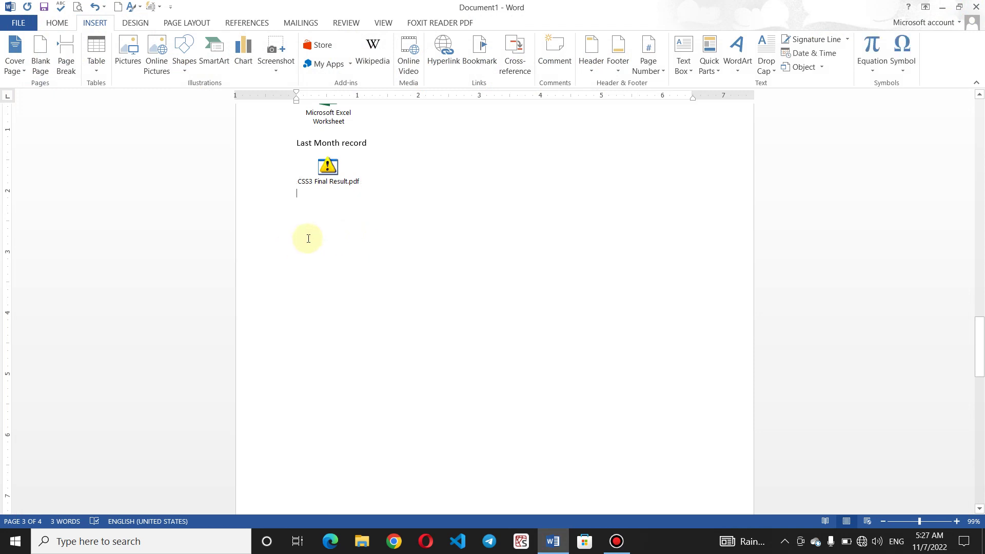
{"action": "key", "text": "ctrl+z"}
{"action": "key", "text": "ctrl+z"}
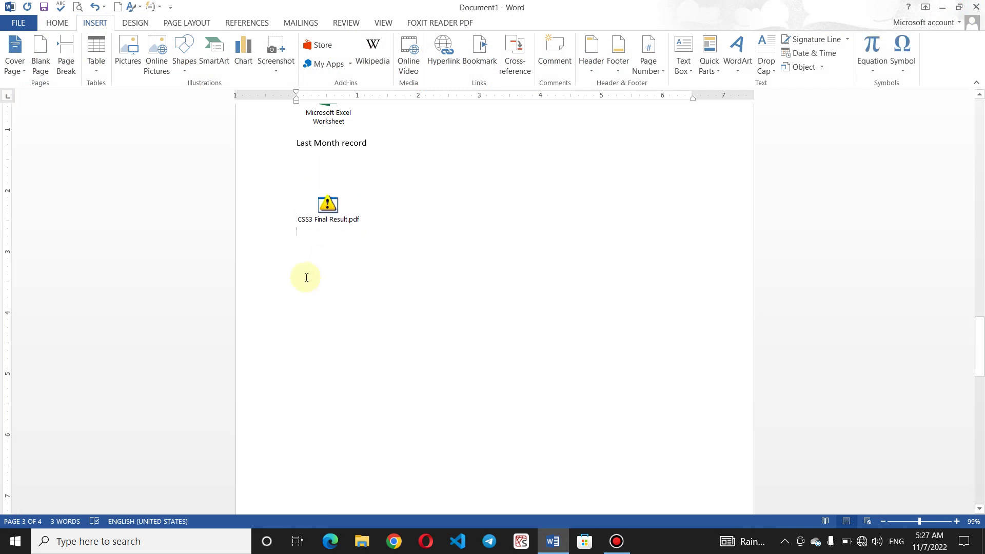
{"action": "key", "text": "ctrl+z"}
{"action": "left_click", "coordinate": [292, 307]}
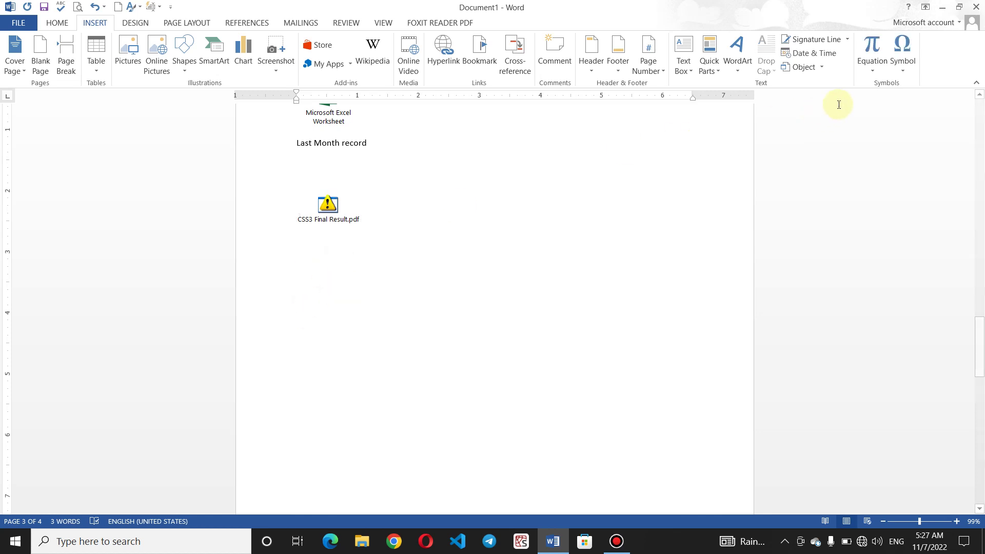
{"action": "left_click", "coordinate": [826, 72]}
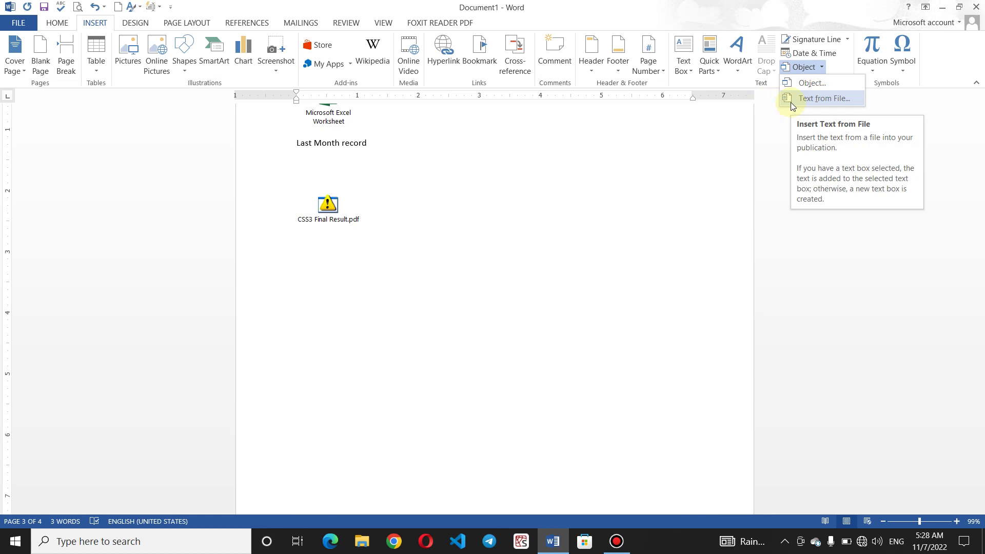
Step: Insert the full text of HTML_Pashto.pdf from the Desktop using Text from File
{"action": "left_click", "coordinate": [792, 100]}
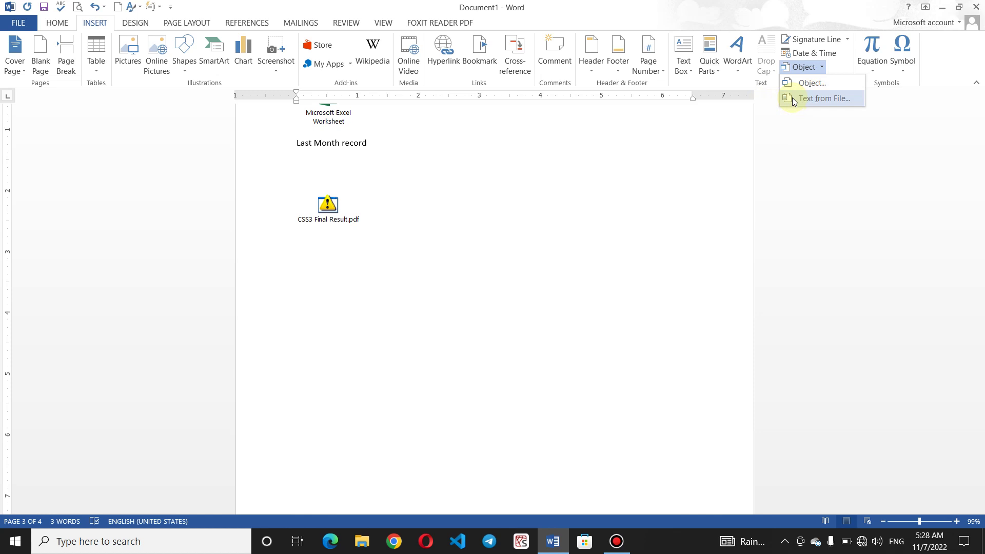
{"action": "left_click", "coordinate": [792, 99]}
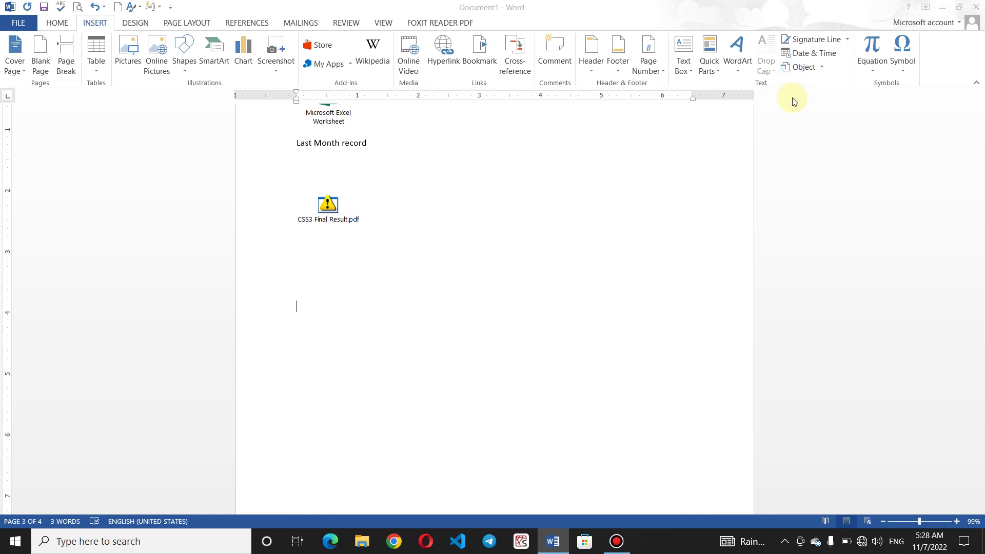
{"action": "left_click", "coordinate": [67, 132]}
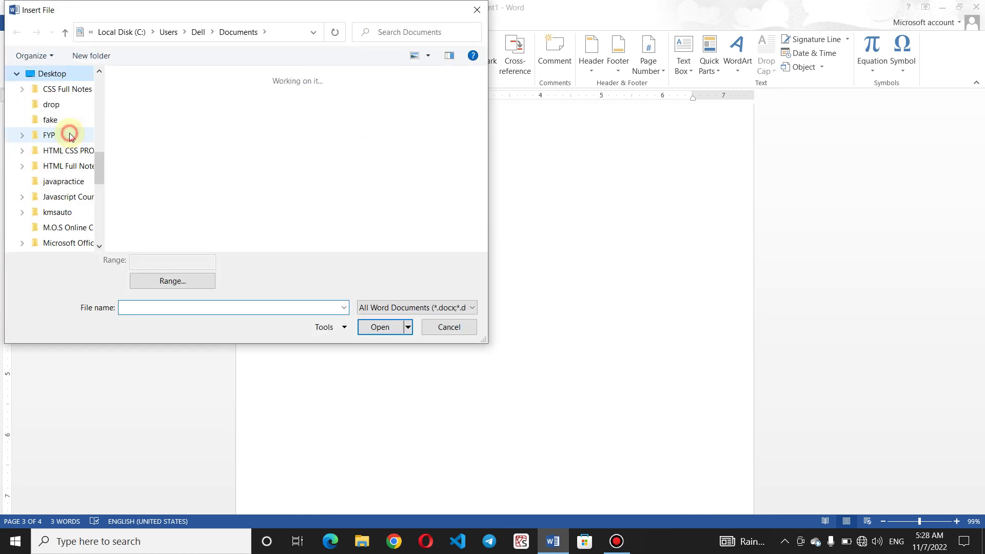
{"action": "left_click", "coordinate": [196, 308]}
{"action": "type", "text": "gr"}
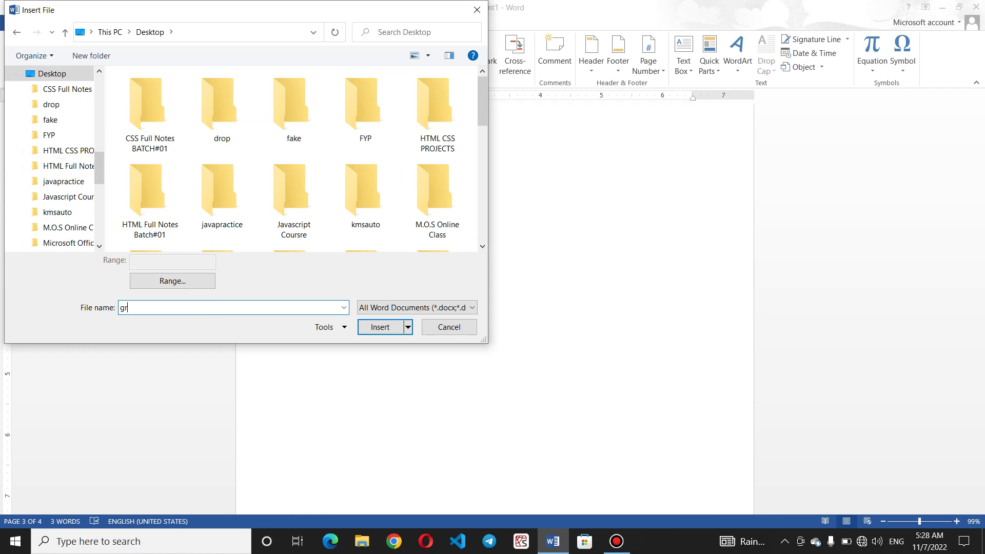
{"action": "type", "text": "htm"}
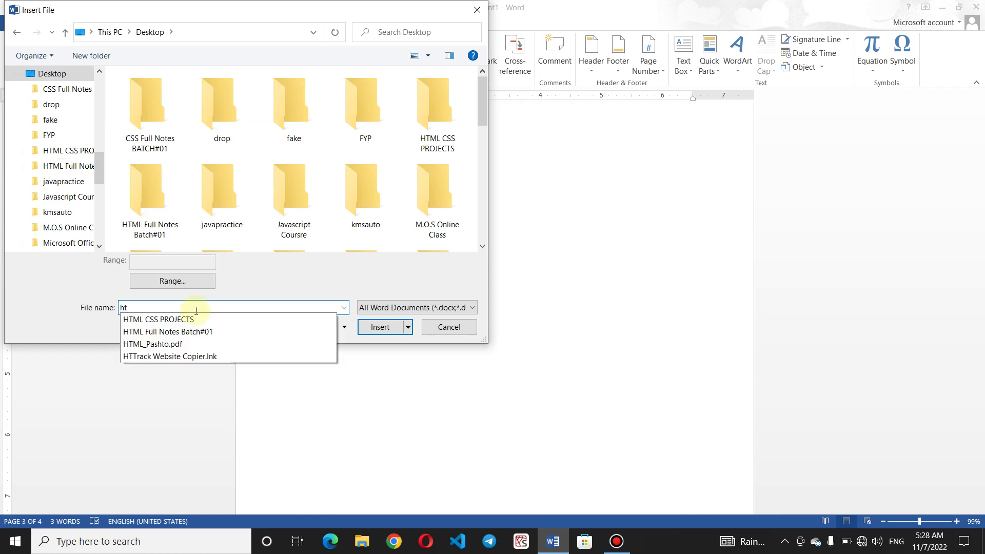
{"action": "type", "text": "l"}
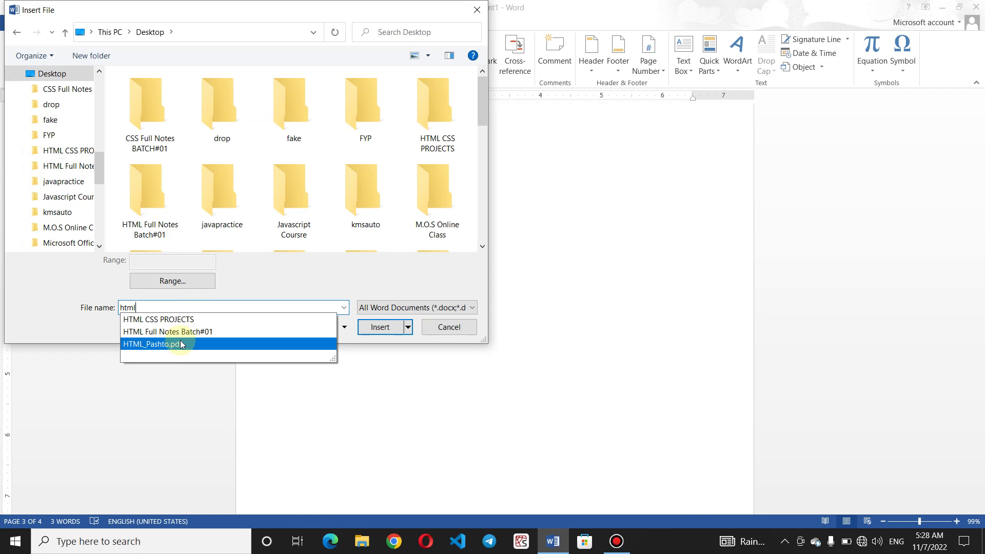
{"action": "left_click", "coordinate": [186, 344]}
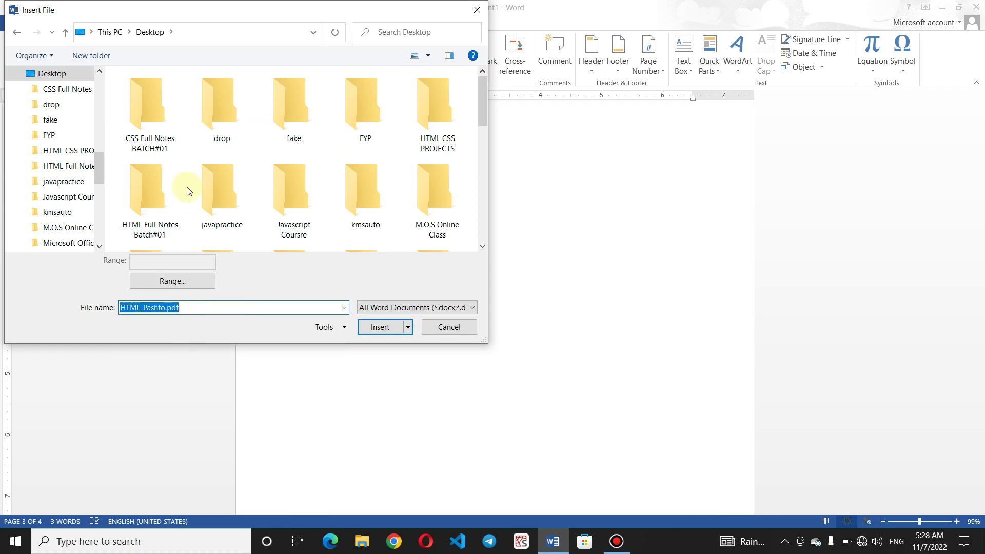
{"action": "left_click", "coordinate": [383, 328]}
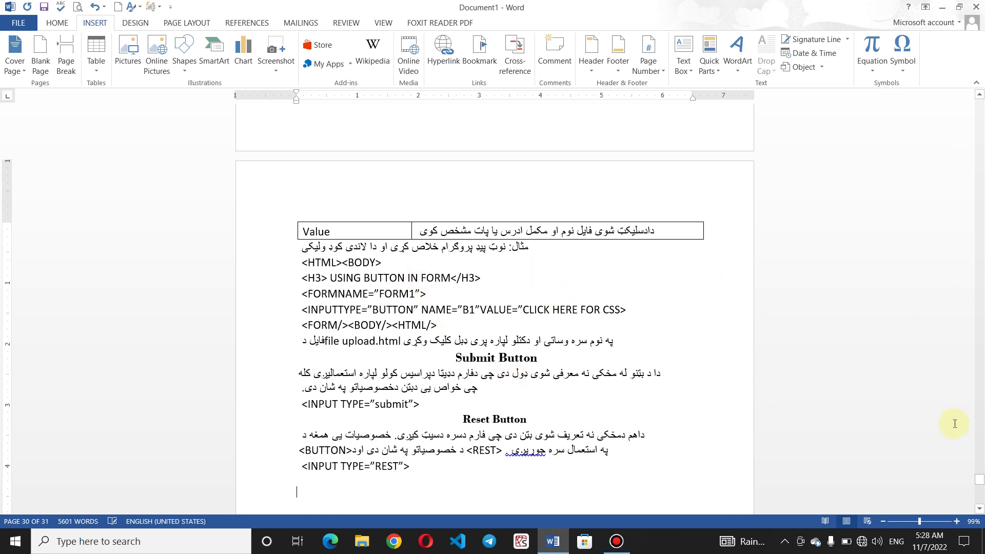
Step: Paste the CSS3 Final Exam Marks Sheet table picture and scroll back to the HTML and Images page
{"action": "key", "text": "ctrl+v"}
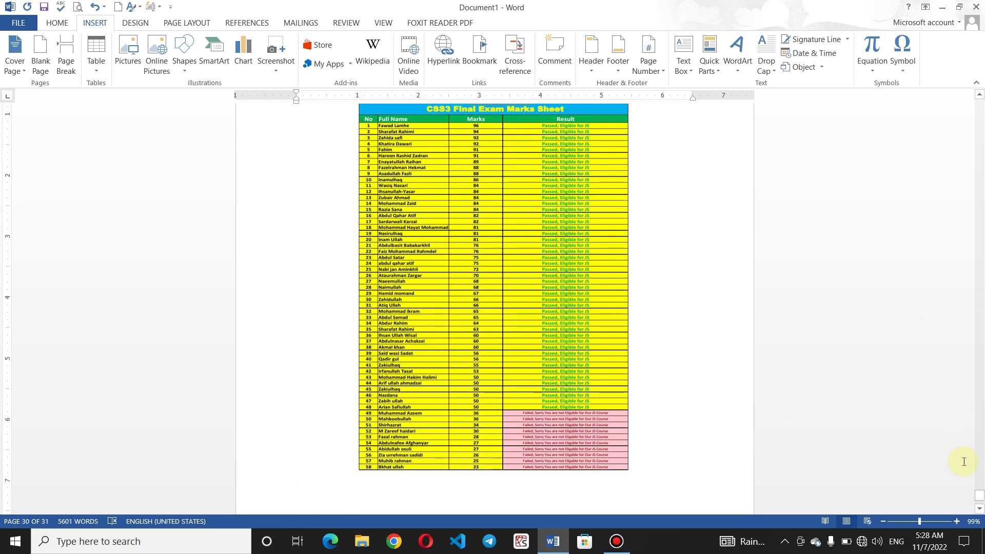
{"action": "left_click", "coordinate": [983, 462]}
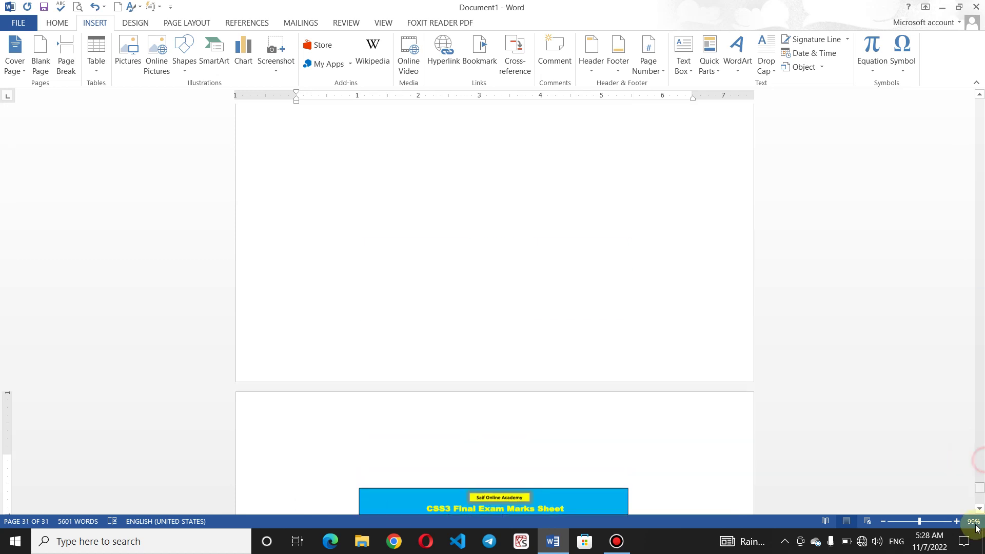
{"action": "left_click_drag", "start_coordinate": [982, 490], "coordinate": [980, 286]}
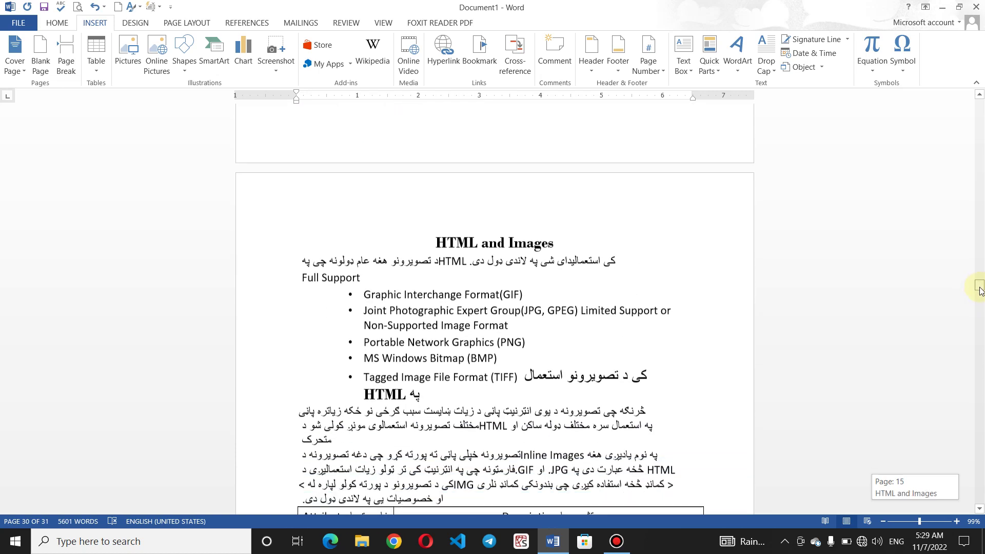
Step: Add a new unbulleted line after the HTML په heading
{"action": "scroll", "coordinate": [585, 361], "scroll_direction": "down", "scroll_amount": 10}
{"action": "scroll", "coordinate": [585, 361], "scroll_direction": "up", "scroll_amount": 6}
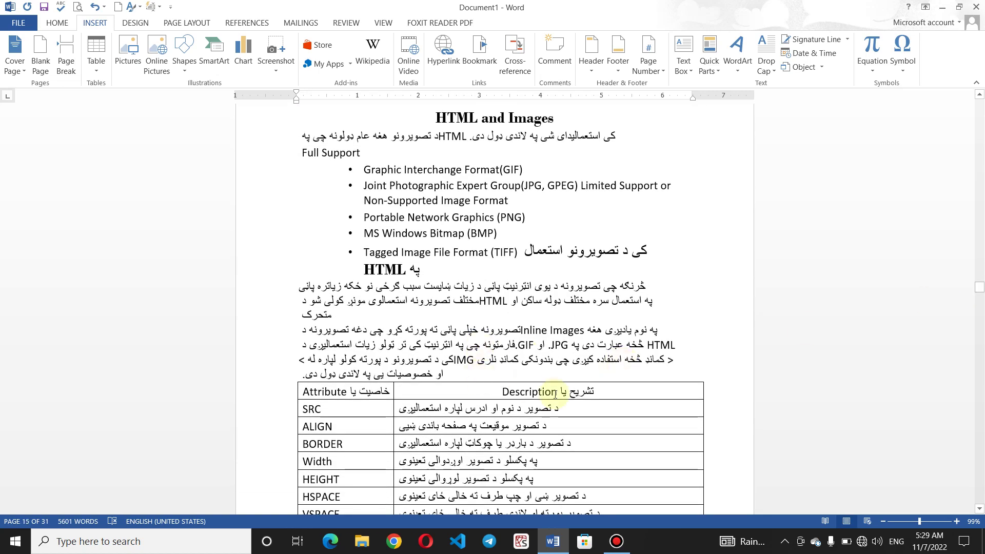
{"action": "left_click", "coordinate": [438, 271]}
{"action": "key", "text": "Return"}
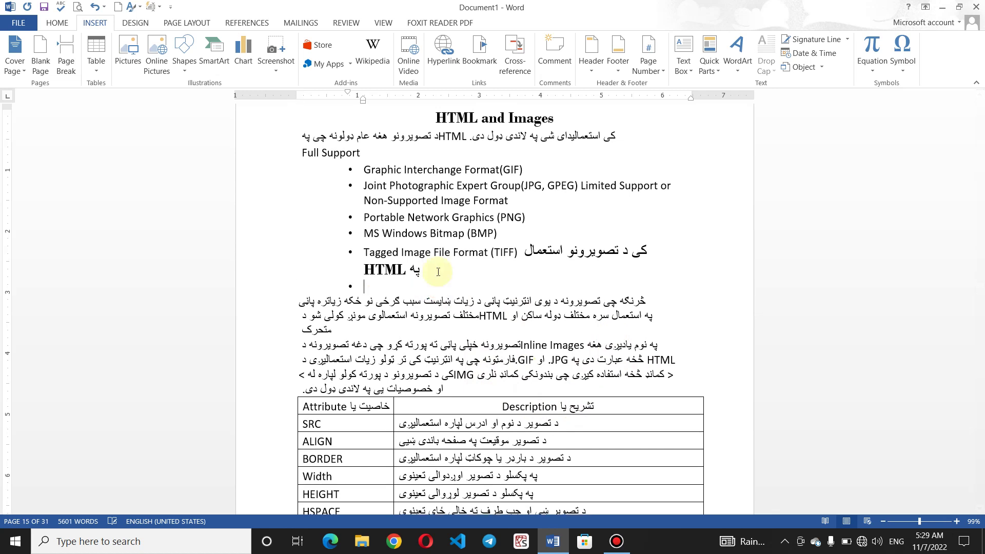
{"action": "key", "text": "Return"}
Step: Colour the image-format bullet list red with Font Color
{"action": "left_click_drag", "start_coordinate": [438, 276], "coordinate": [365, 168]}
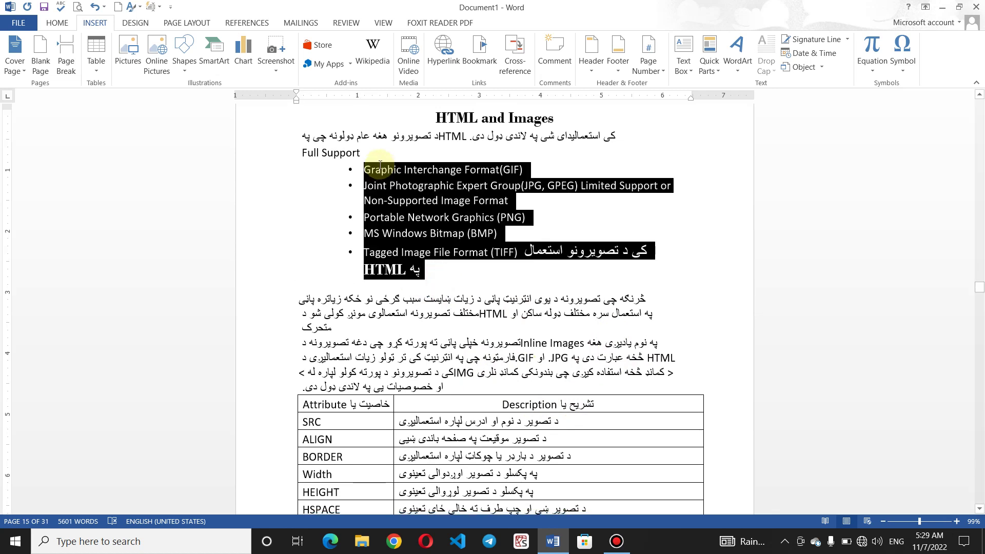
{"action": "left_click", "coordinate": [70, 26]}
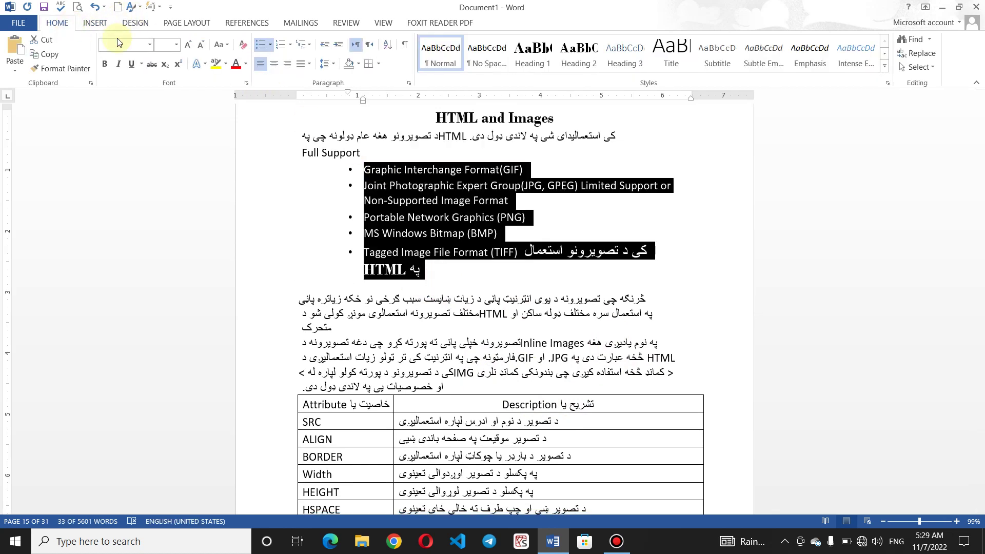
{"action": "left_click", "coordinate": [236, 63]}
{"action": "left_click", "coordinate": [489, 261]}
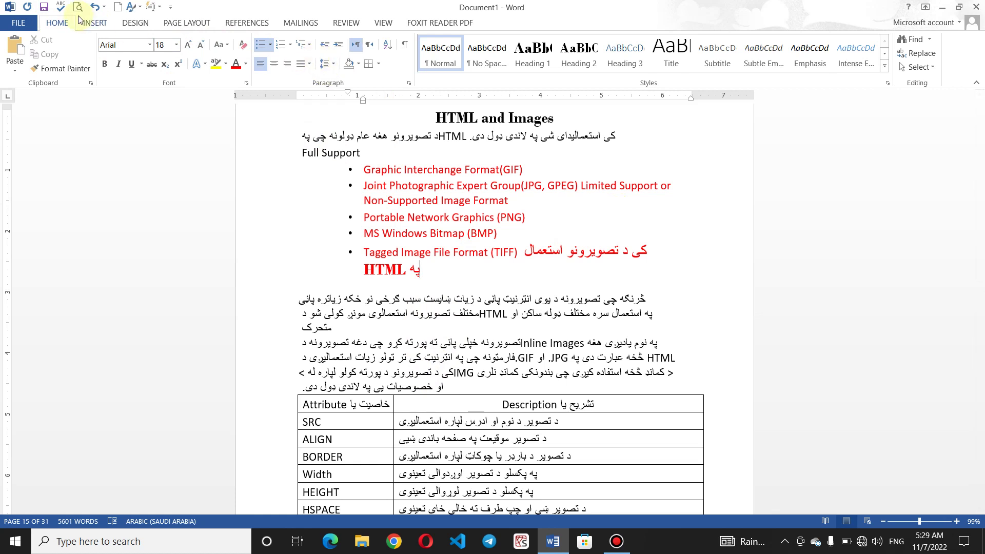
Step: Dismiss the Object options unused and add an empty paragraph after the heading
{"action": "left_click", "coordinate": [98, 23]}
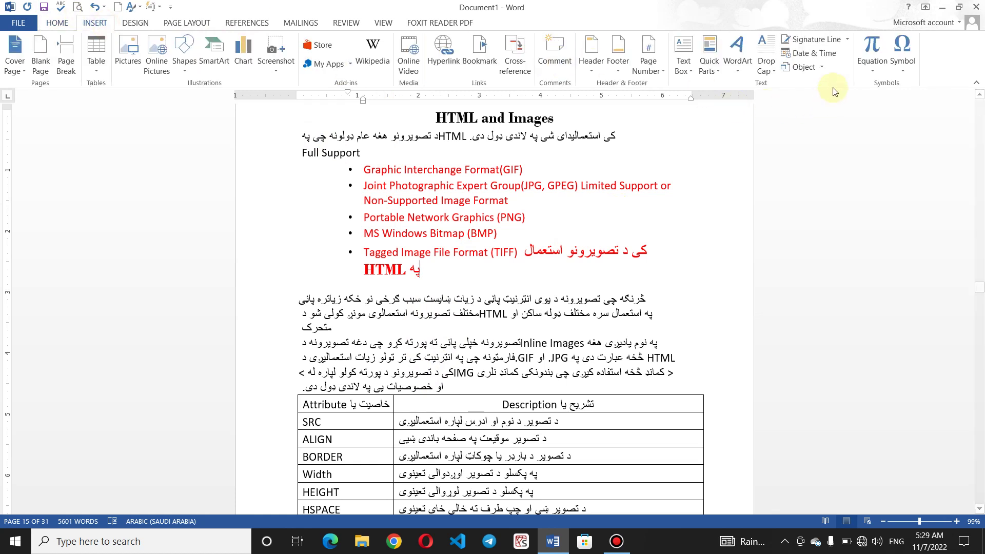
{"action": "left_click", "coordinate": [822, 67]}
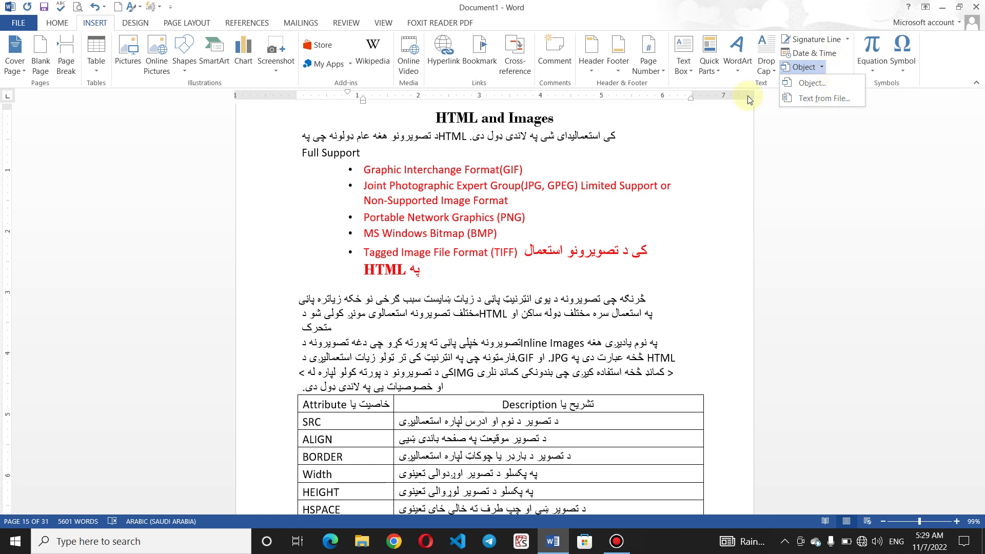
{"action": "left_click", "coordinate": [475, 285]}
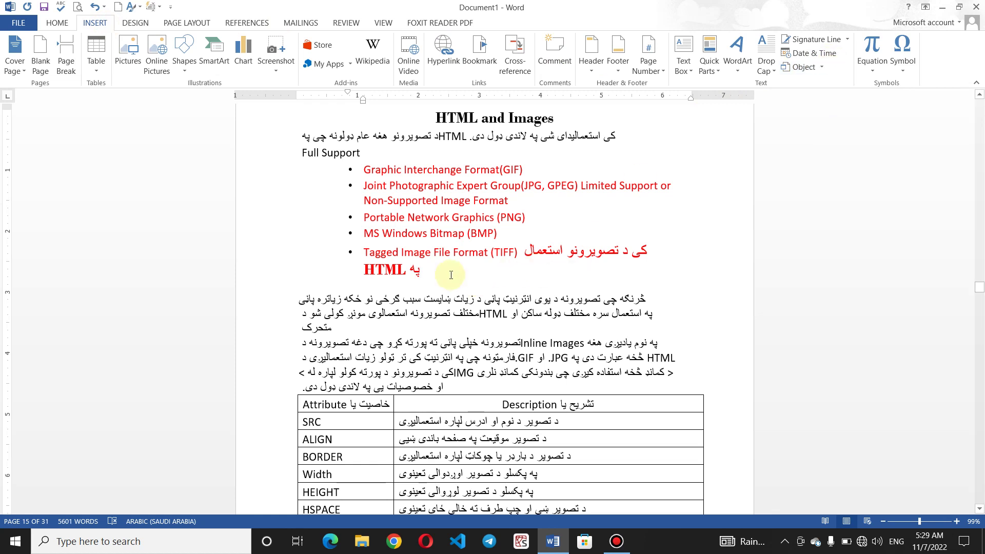
{"action": "key", "text": "Return"}
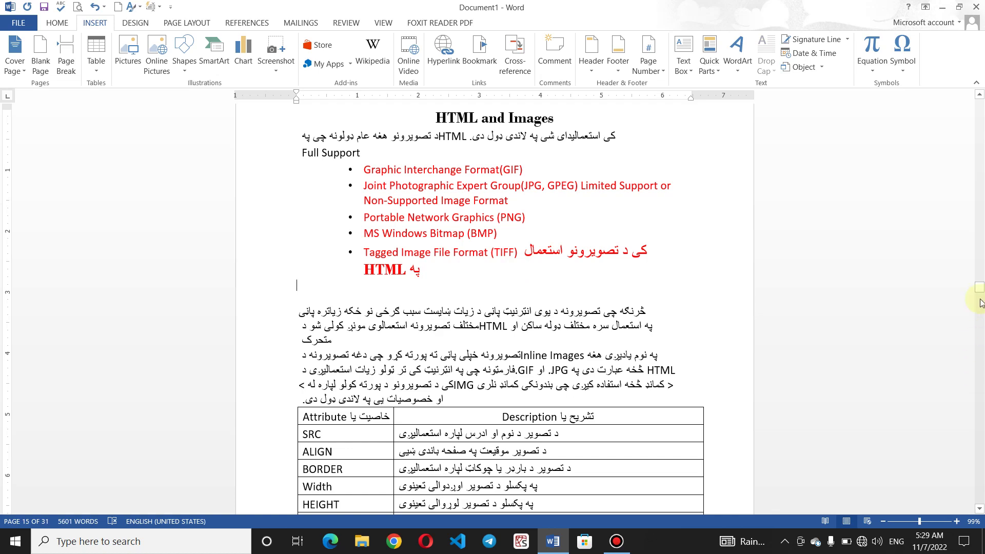
Step: Type the Date and Time: label on the blank line below the marks-sheet picture
{"action": "left_click_drag", "start_coordinate": [980, 294], "coordinate": [977, 531]}
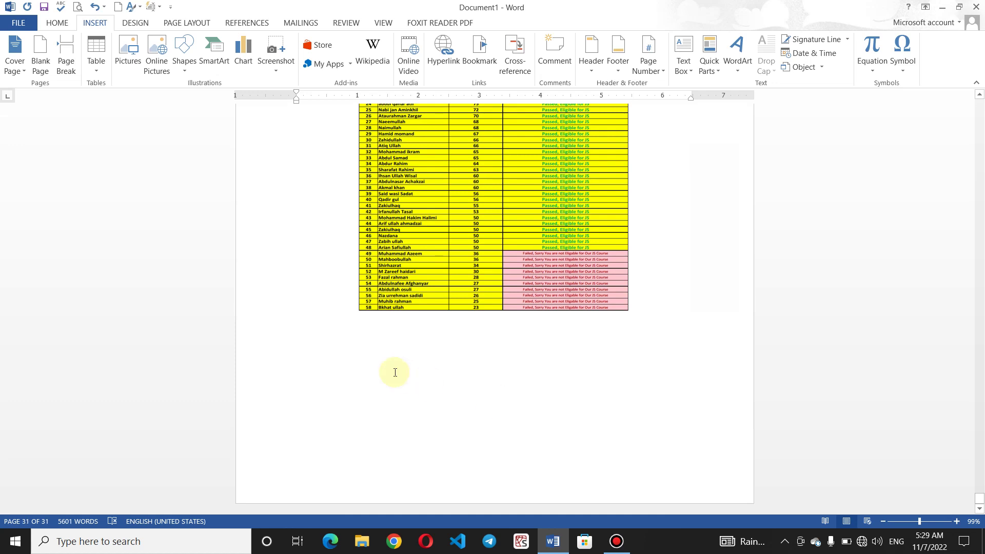
{"action": "left_click", "coordinate": [360, 349]}
{"action": "left_click", "coordinate": [328, 386]}
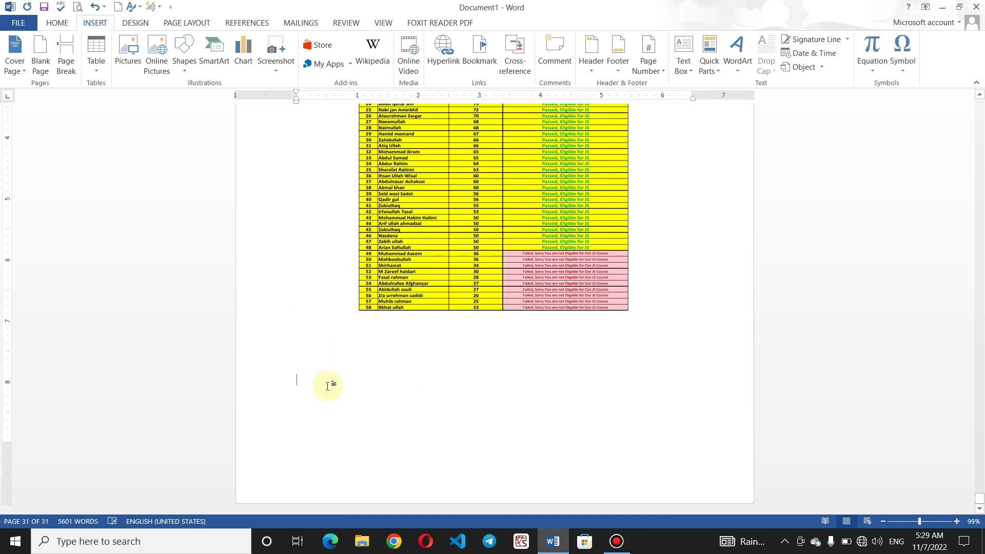
{"action": "type", "text": "Date and Time:"}
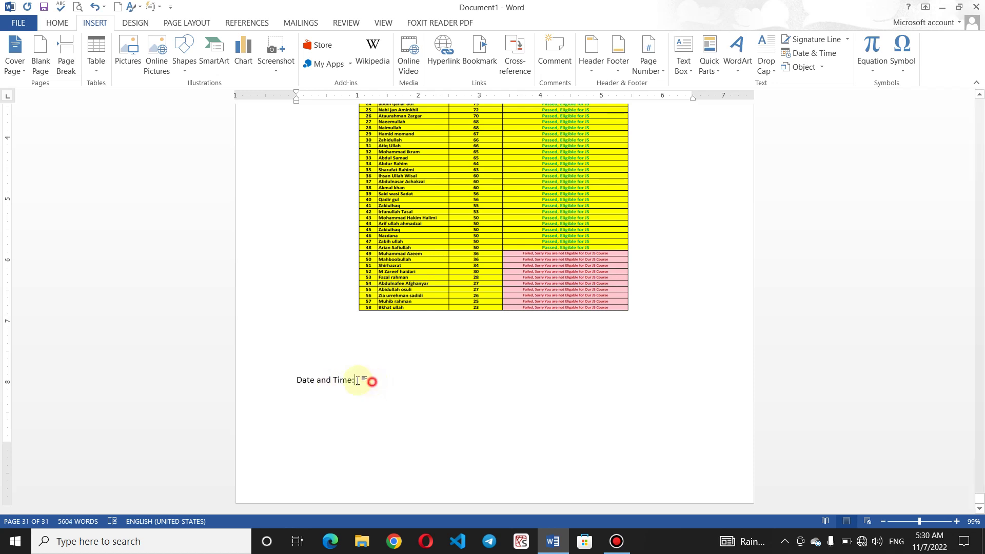
Step: Make the Date and Time: label bold and enlarge it to 16 point
{"action": "left_click_drag", "start_coordinate": [367, 380], "coordinate": [298, 380]}
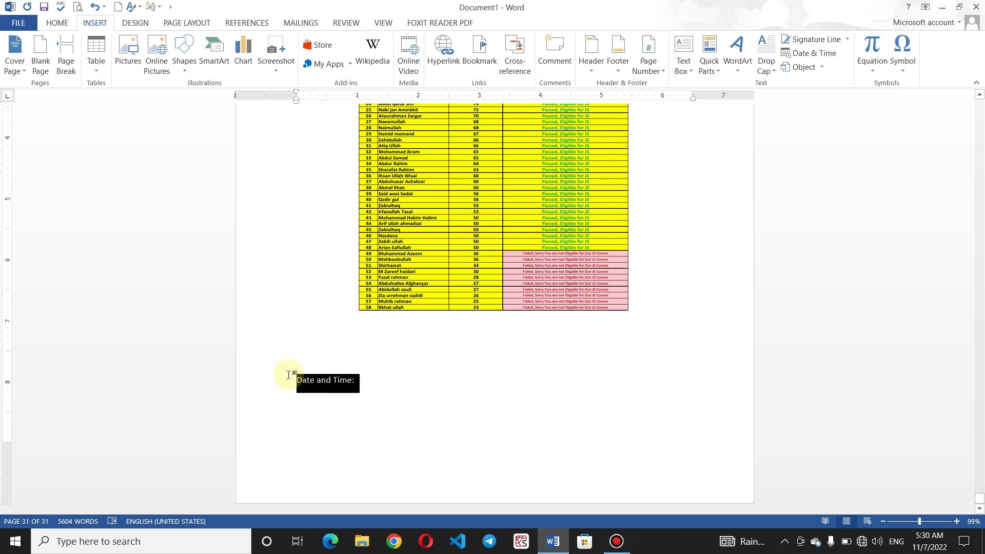
{"action": "left_click", "coordinate": [56, 22]}
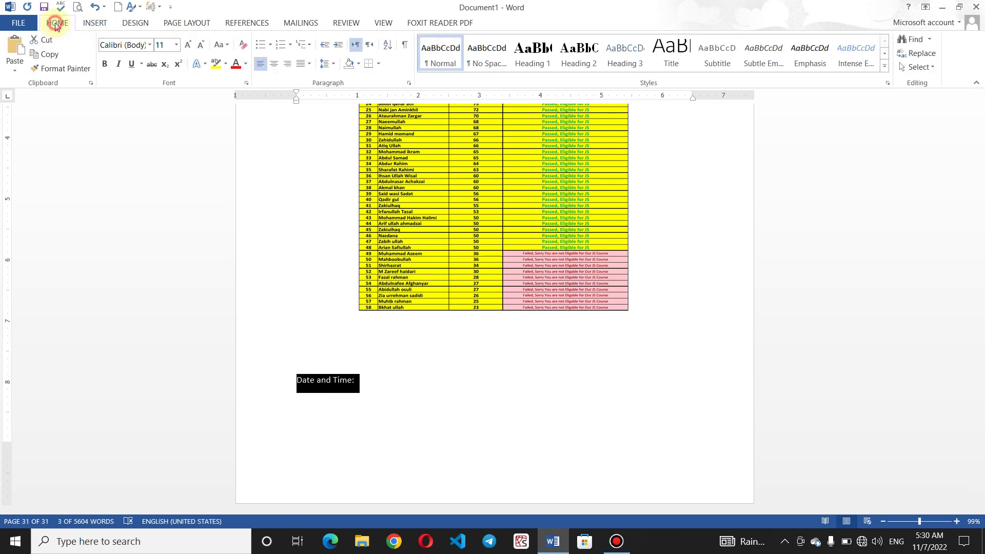
{"action": "left_click", "coordinate": [105, 63]}
{"action": "left_click", "coordinate": [189, 45]}
{"action": "left_click", "coordinate": [189, 45]}
{"action": "left_click", "coordinate": [189, 45]}
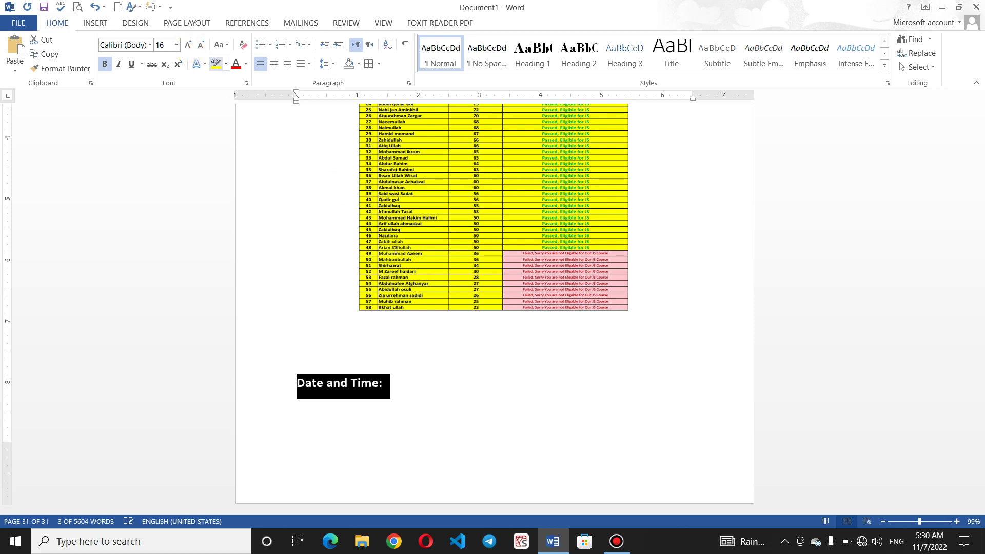
{"action": "left_click", "coordinate": [433, 393]}
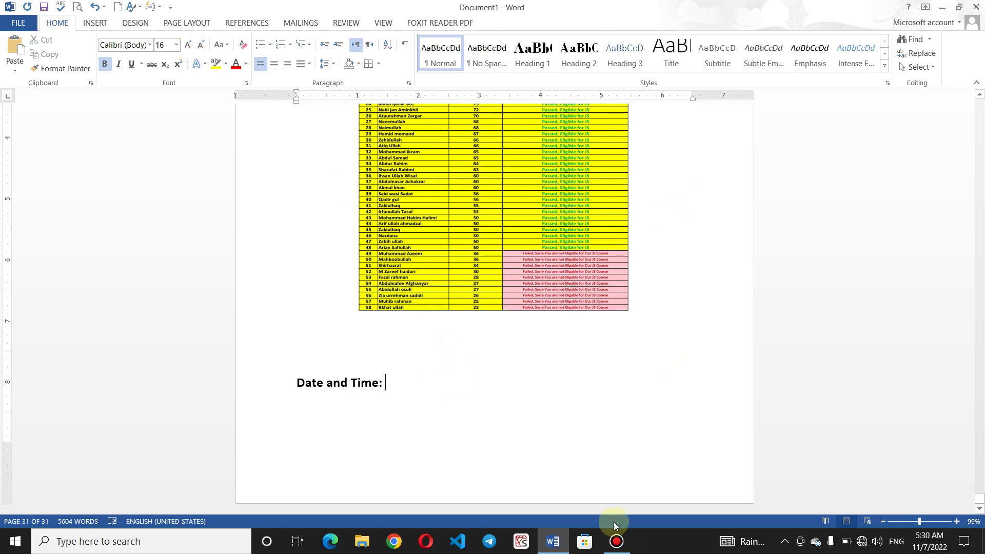
Step: Minimize the screen recorder and bring up Word's Insert features
{"action": "left_click", "coordinate": [616, 545]}
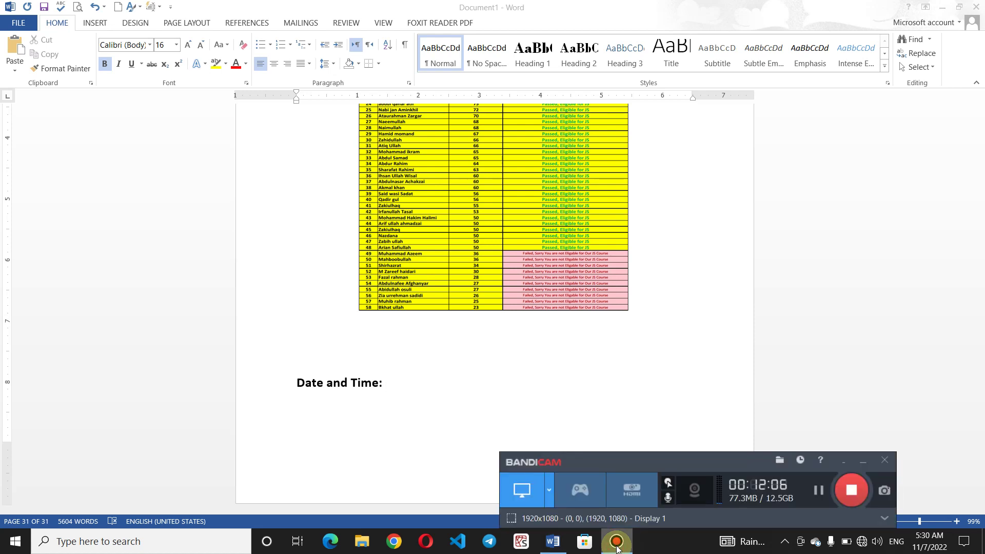
{"action": "left_click", "coordinate": [863, 461]}
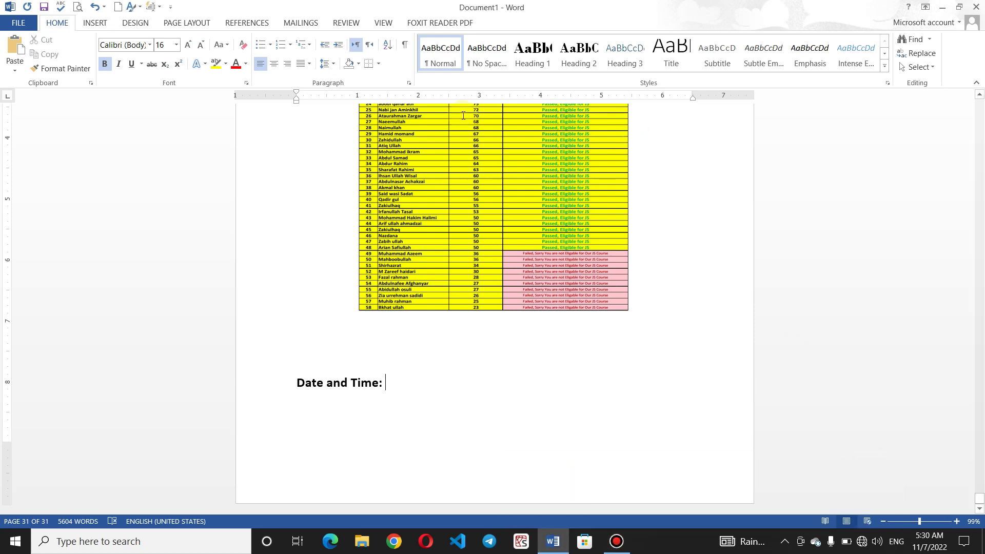
{"action": "left_click", "coordinate": [95, 23]}
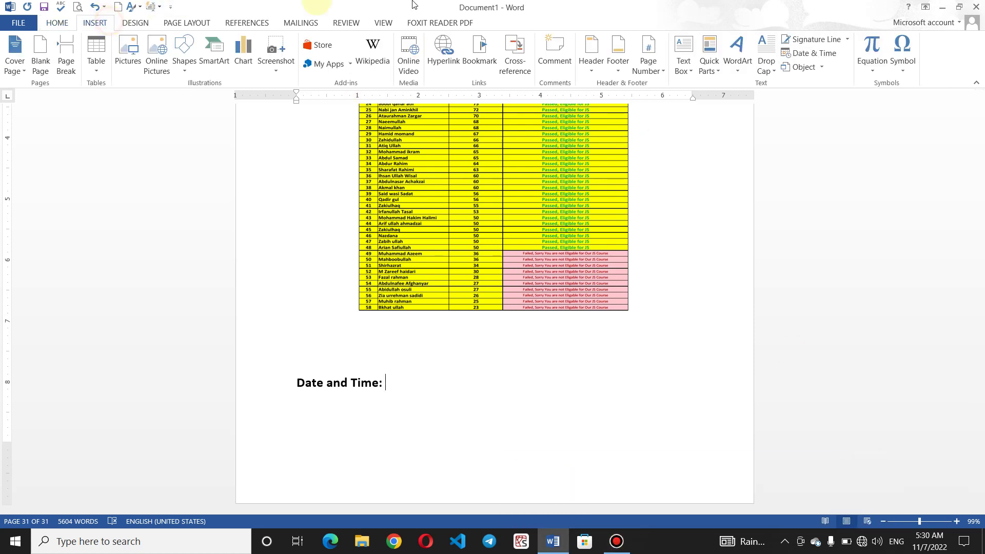
Step: Insert the Pashto time-with-seconds format (سهار 5:30:44) after the Date and Time: label
{"action": "left_click", "coordinate": [815, 58]}
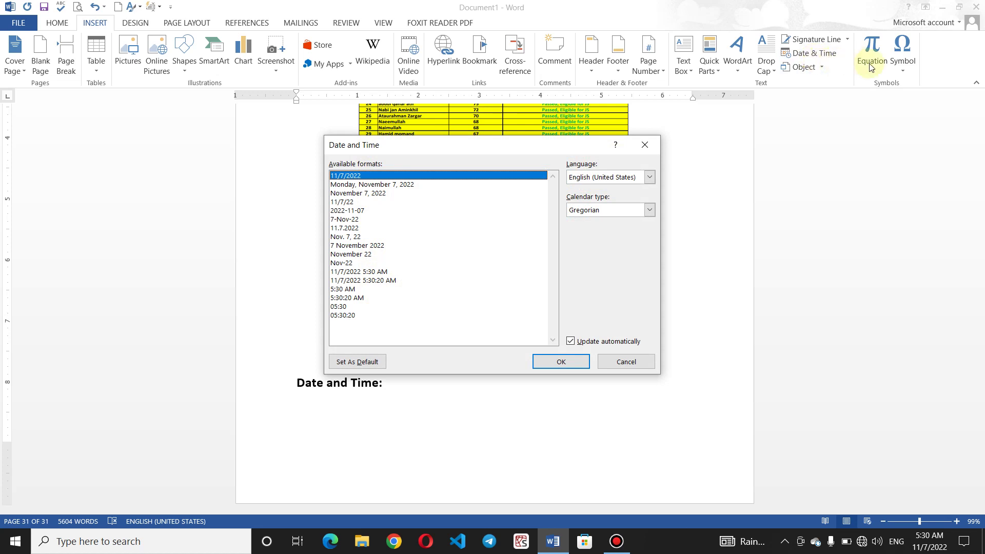
{"action": "left_click", "coordinate": [647, 178]}
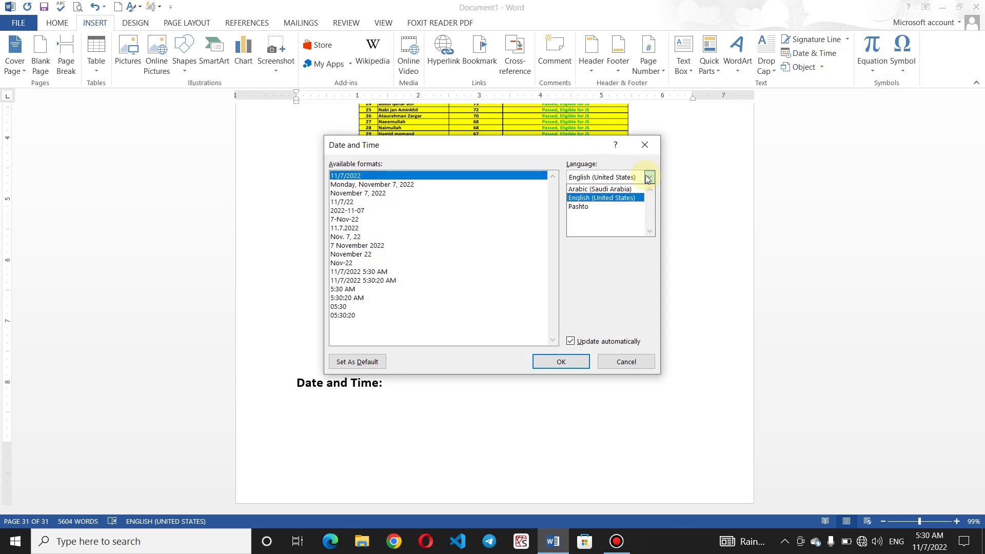
{"action": "left_click", "coordinate": [616, 200]}
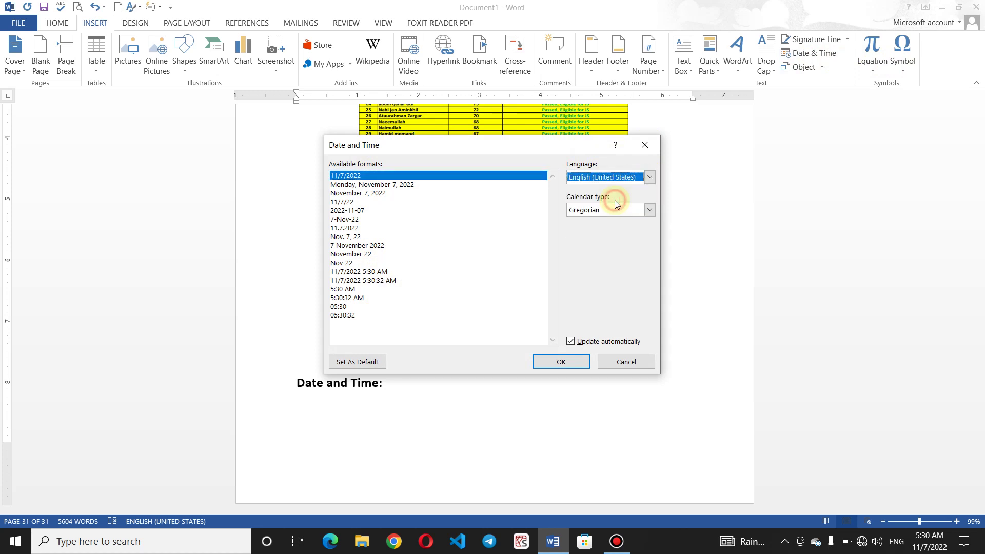
{"action": "left_click", "coordinate": [650, 178]}
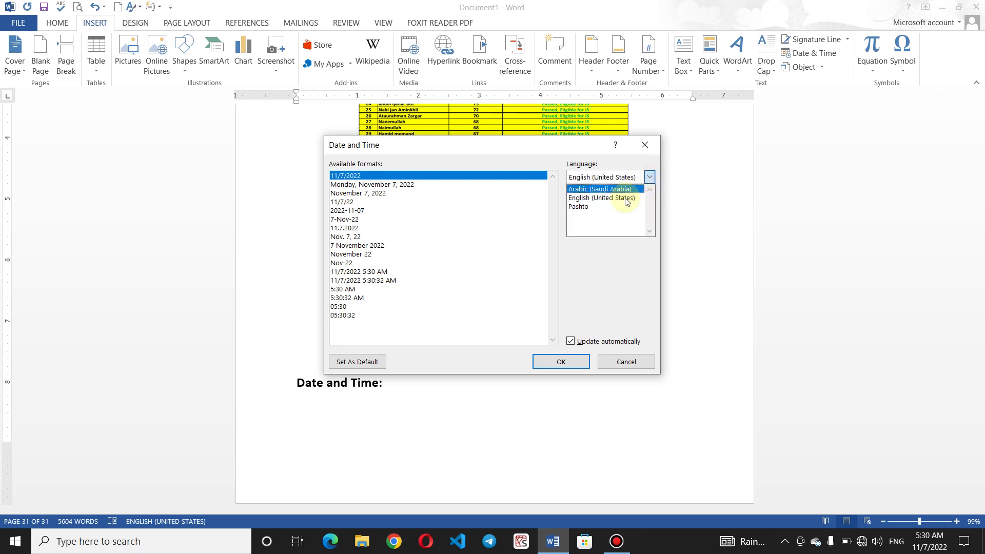
{"action": "left_click", "coordinate": [615, 209]}
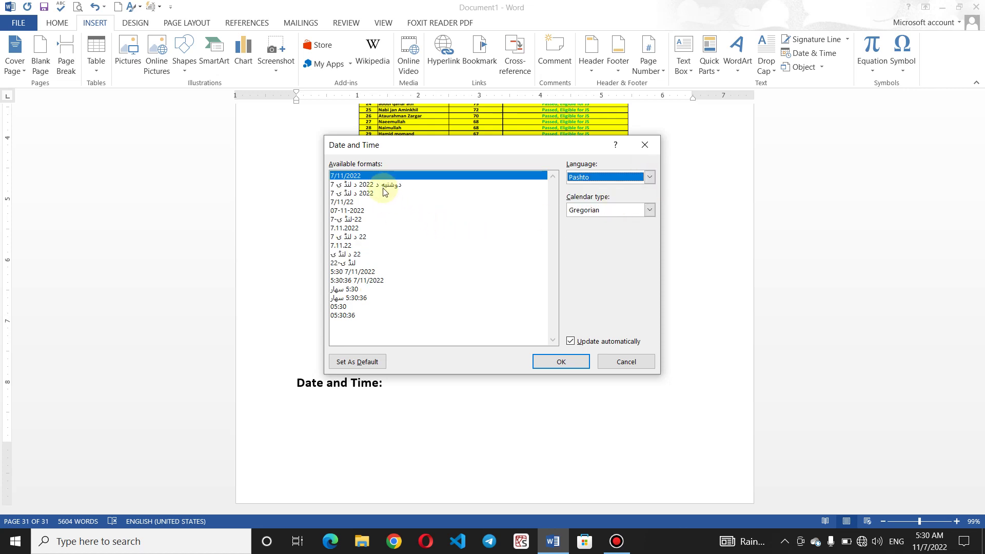
{"action": "left_click", "coordinate": [359, 289]}
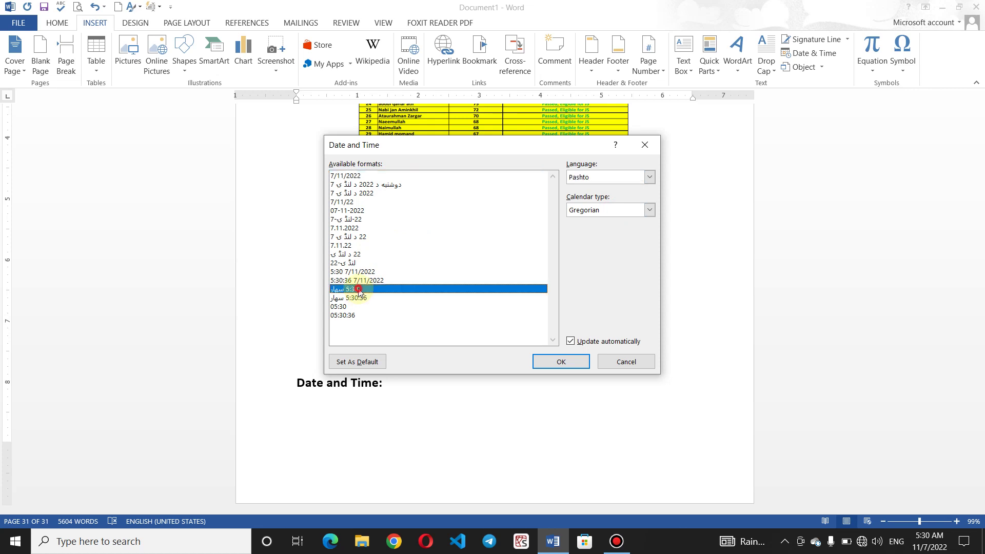
{"action": "left_click", "coordinate": [363, 298]}
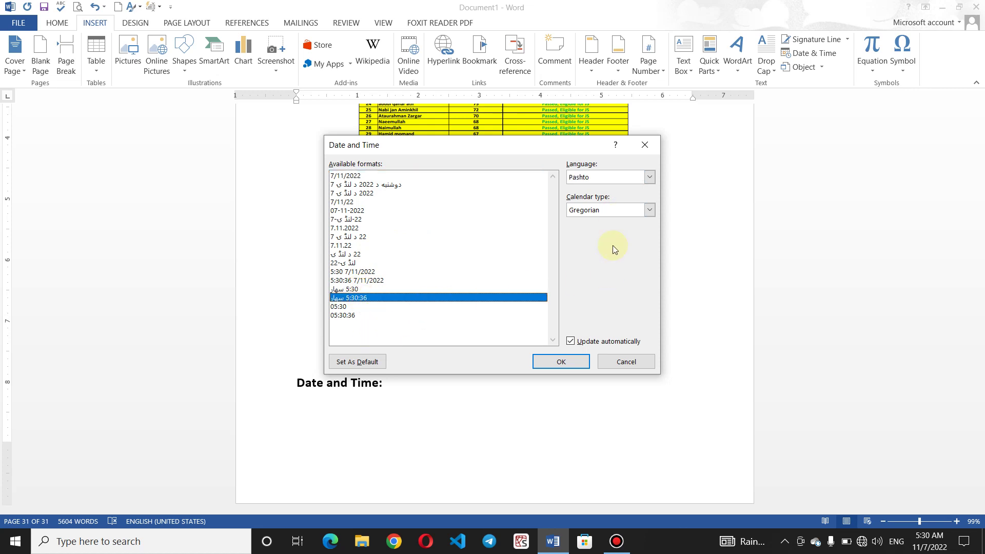
{"action": "left_click", "coordinate": [574, 363]}
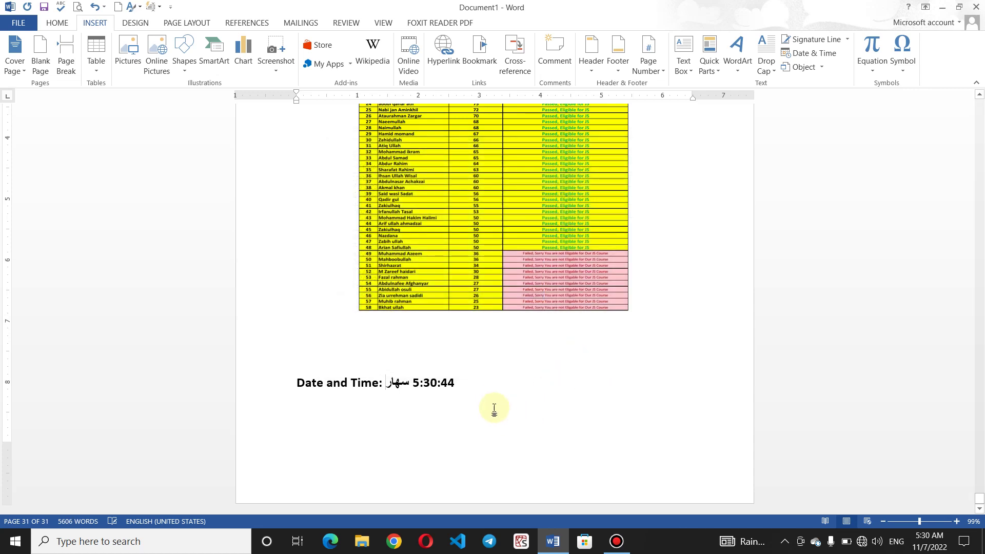
{"action": "left_click_drag", "start_coordinate": [499, 365], "coordinate": [481, 379]}
{"action": "left_click", "coordinate": [483, 377]}
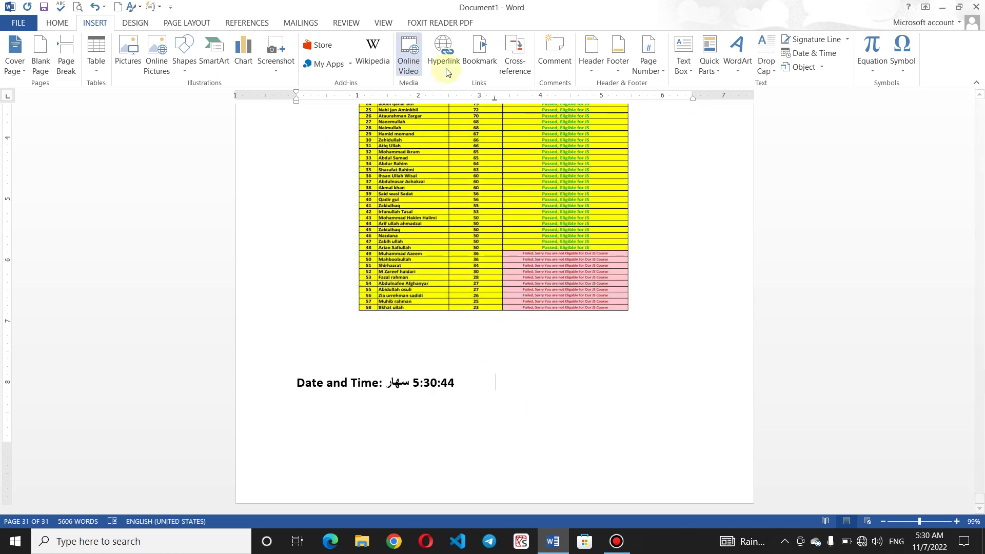
Step: In Date and Time, try Arabic (Saudi Arabia), return to English (United States), keeping Update automatically on
{"action": "left_click", "coordinate": [804, 61]}
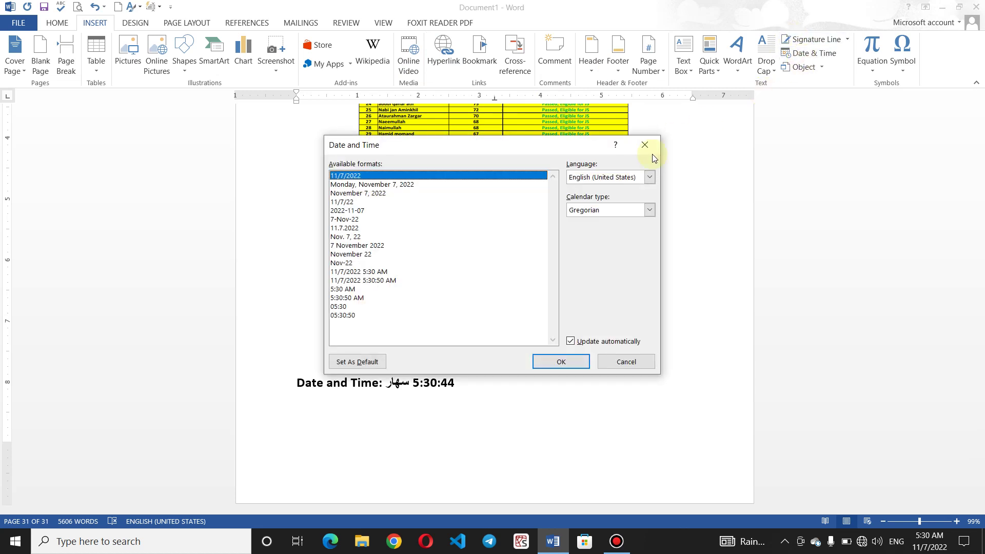
{"action": "left_click", "coordinate": [649, 178]}
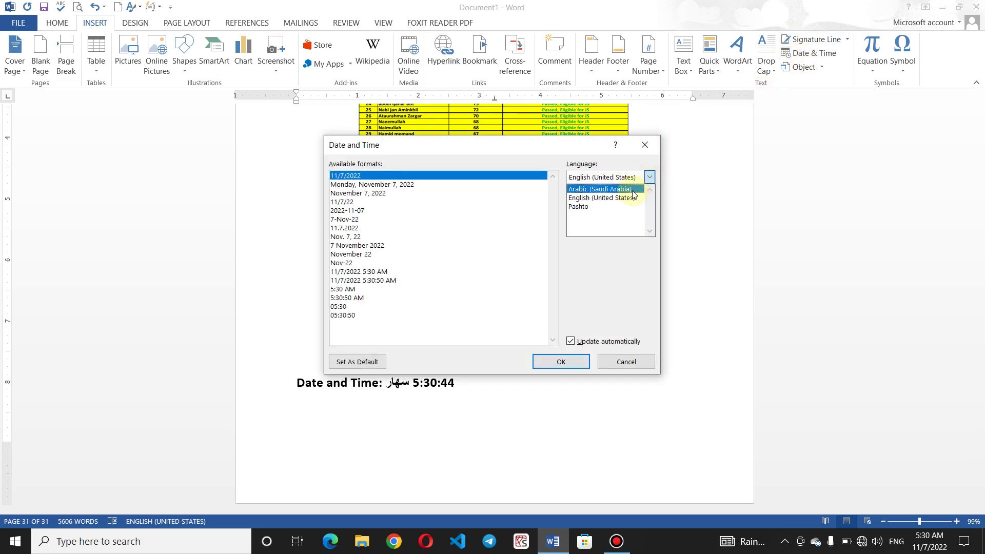
{"action": "left_click", "coordinate": [632, 190]}
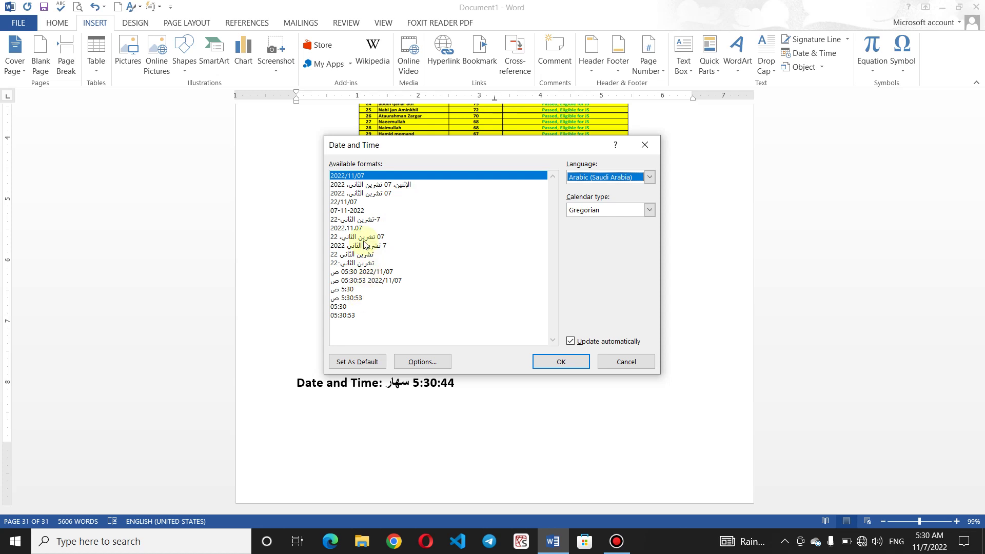
{"action": "left_click", "coordinate": [649, 177]}
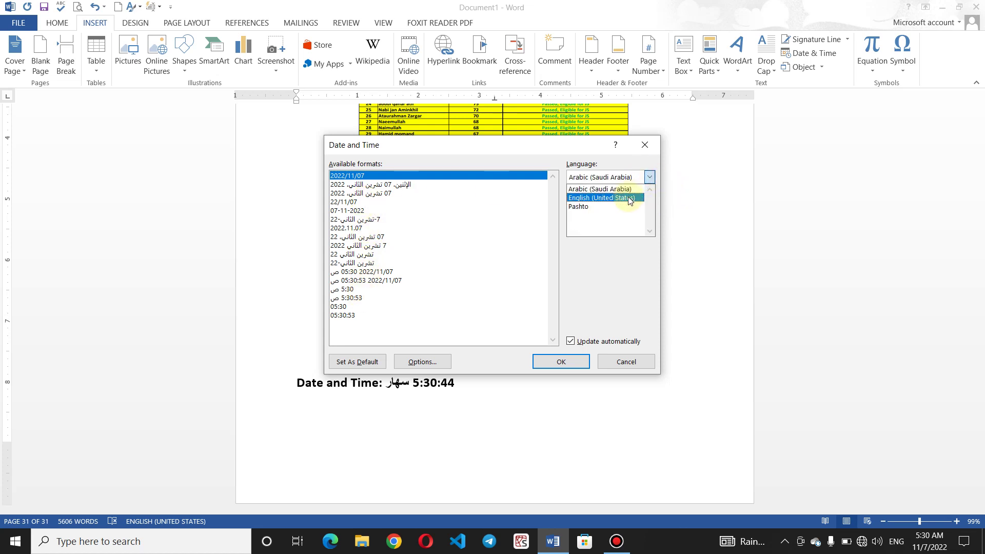
{"action": "left_click", "coordinate": [628, 196]}
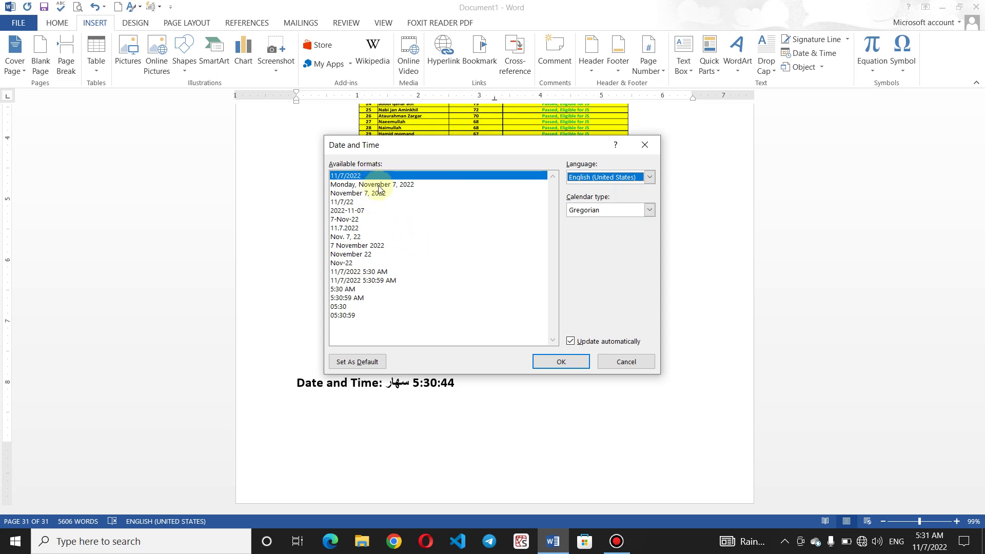
{"action": "left_click", "coordinate": [569, 342]}
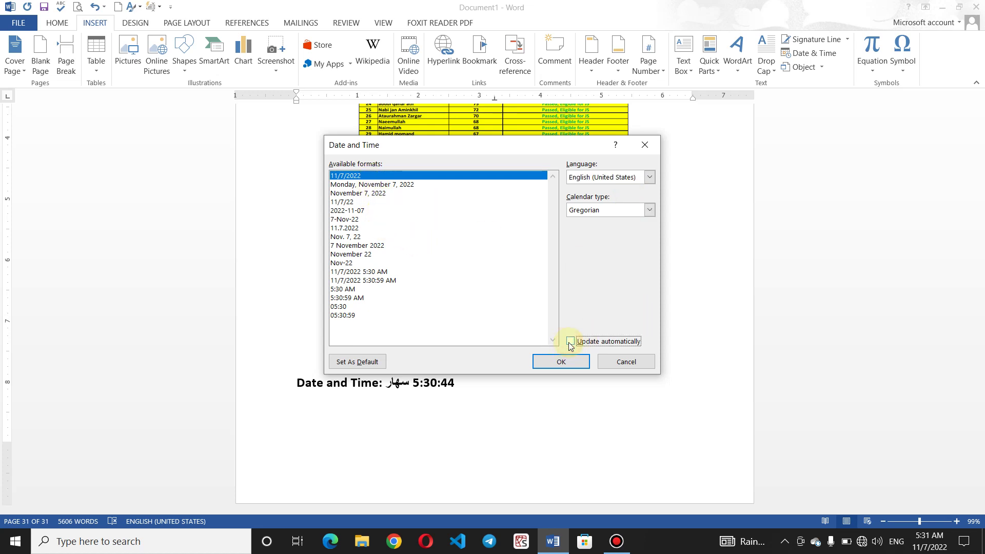
{"action": "left_click", "coordinate": [574, 344]}
{"action": "left_click", "coordinate": [573, 348]}
{"action": "left_click", "coordinate": [573, 342]}
Step: Try Hijri and Umm al-Qura calendars, then pick Gregorian and the 'Monday, November 7, 2022' format
{"action": "left_click", "coordinate": [650, 210]}
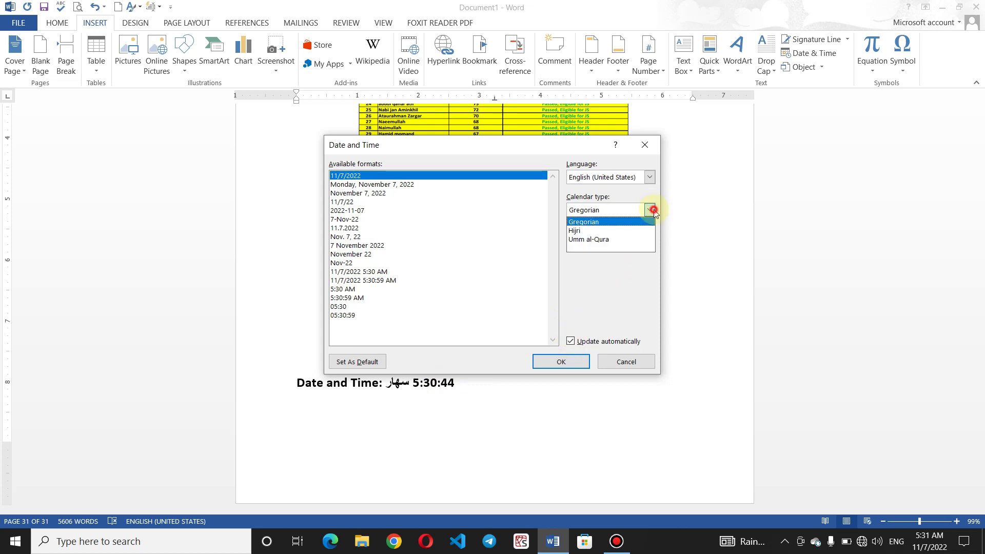
{"action": "left_click", "coordinate": [635, 234]}
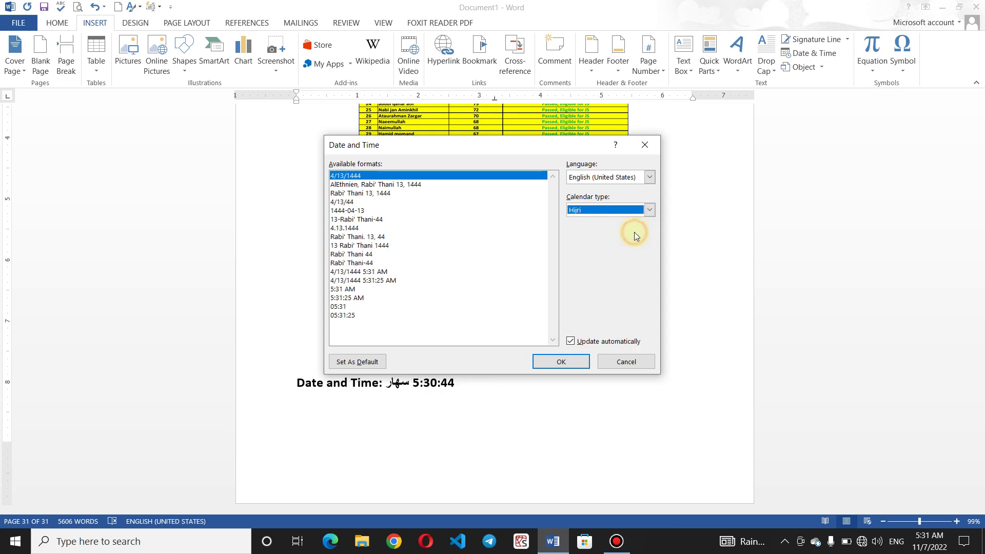
{"action": "left_click", "coordinate": [652, 210]}
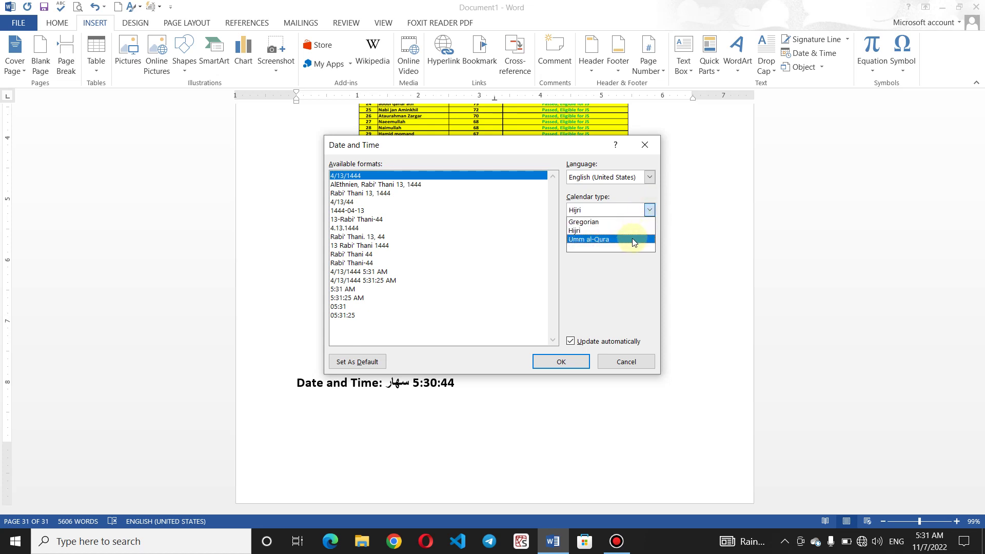
{"action": "left_click", "coordinate": [633, 239]}
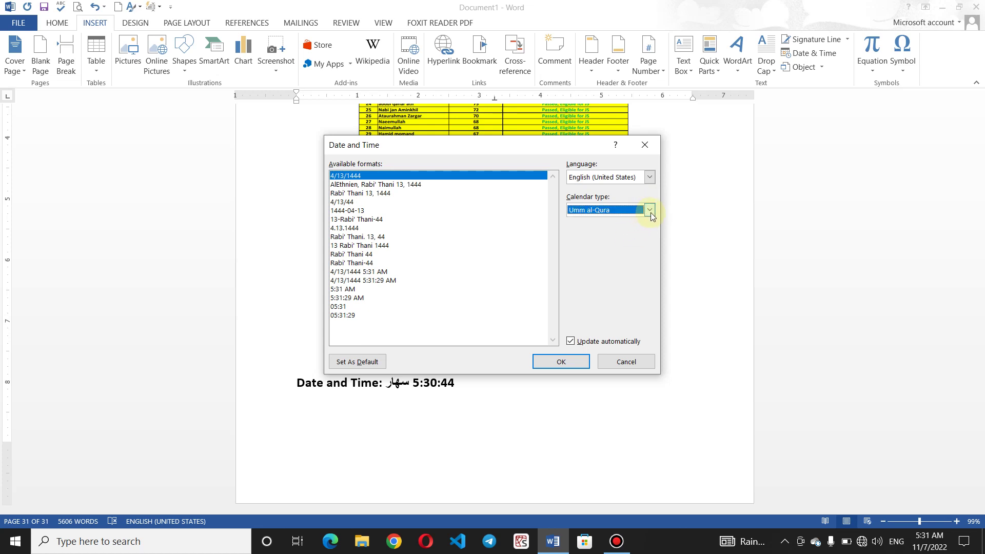
{"action": "left_click", "coordinate": [651, 213]}
{"action": "left_click", "coordinate": [626, 234]}
{"action": "left_click", "coordinate": [650, 211]}
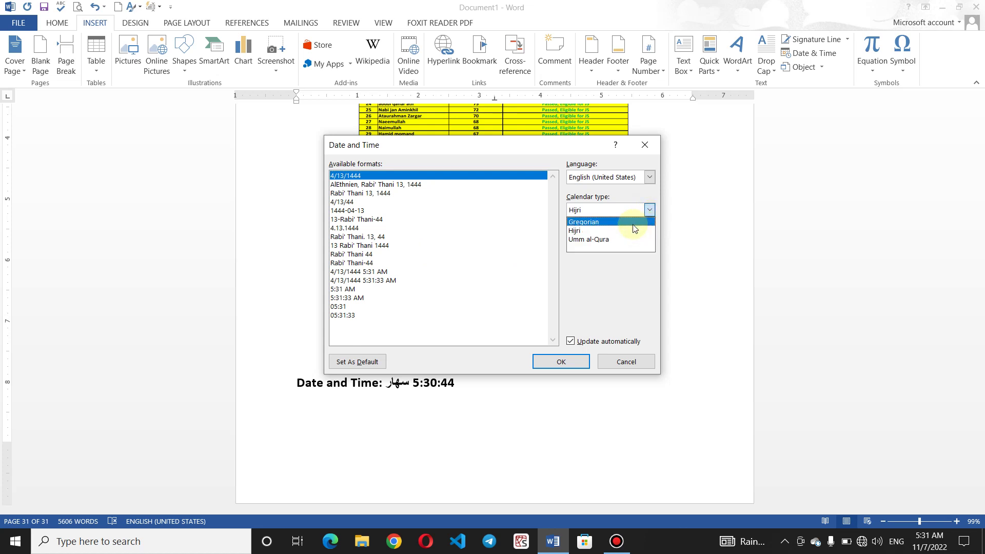
{"action": "left_click", "coordinate": [635, 229]}
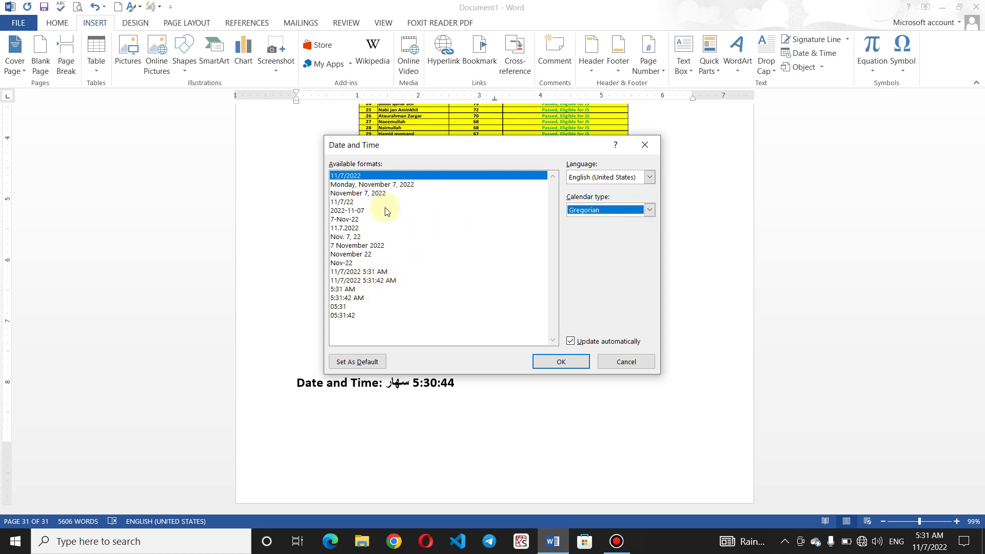
{"action": "left_click", "coordinate": [403, 185]}
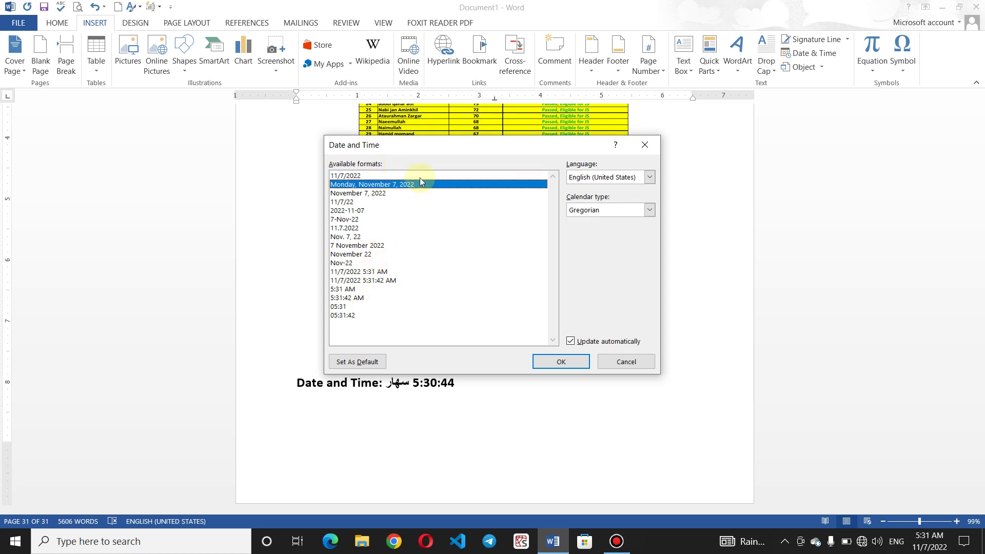
{"action": "left_click", "coordinate": [575, 363]}
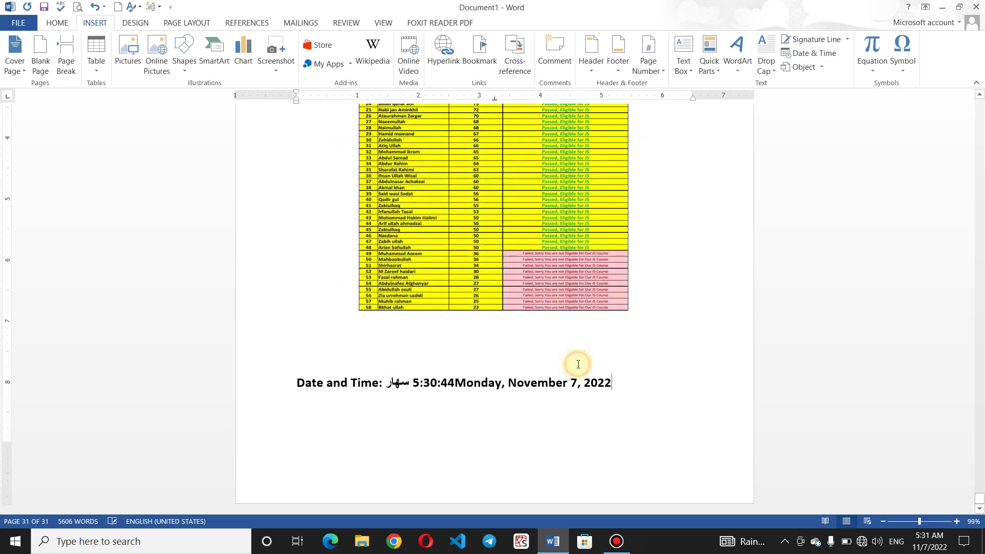
{"action": "left_click", "coordinate": [456, 383]}
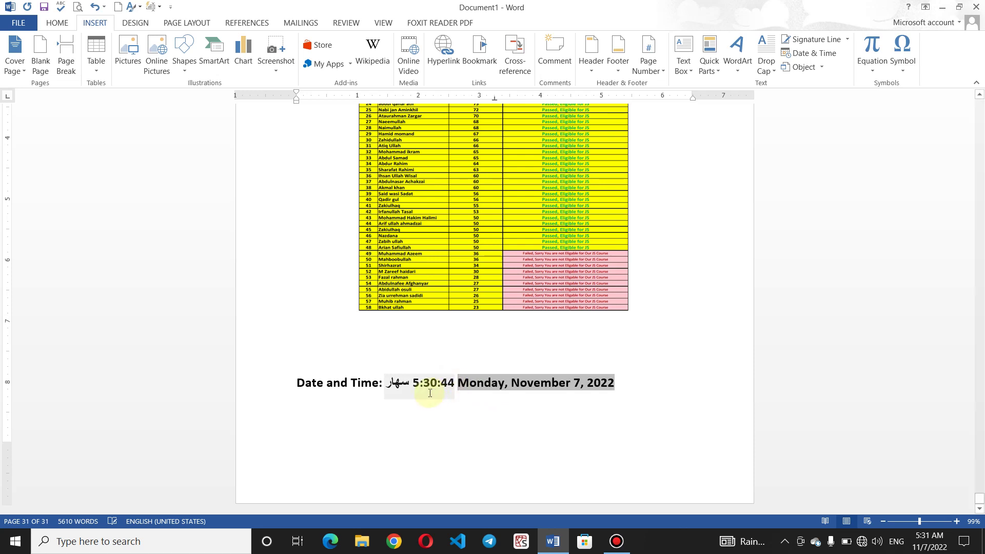
{"action": "left_click", "coordinate": [505, 382]}
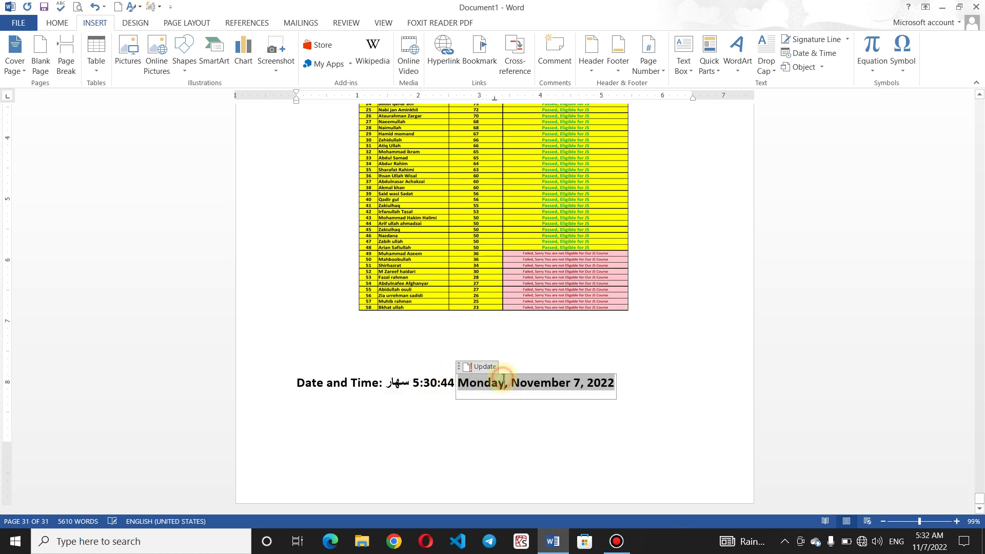
{"action": "left_click", "coordinate": [593, 382]}
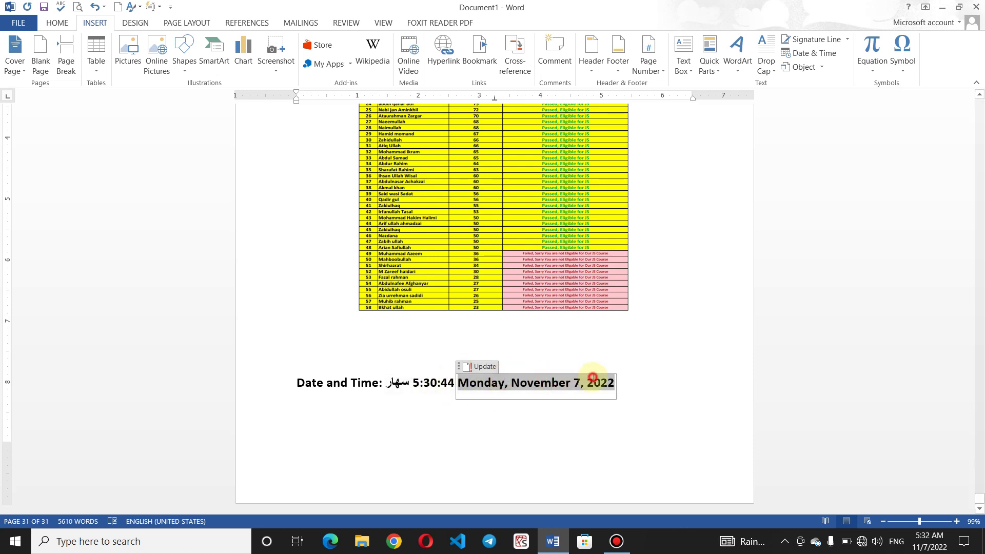
{"action": "left_click", "coordinate": [624, 380]}
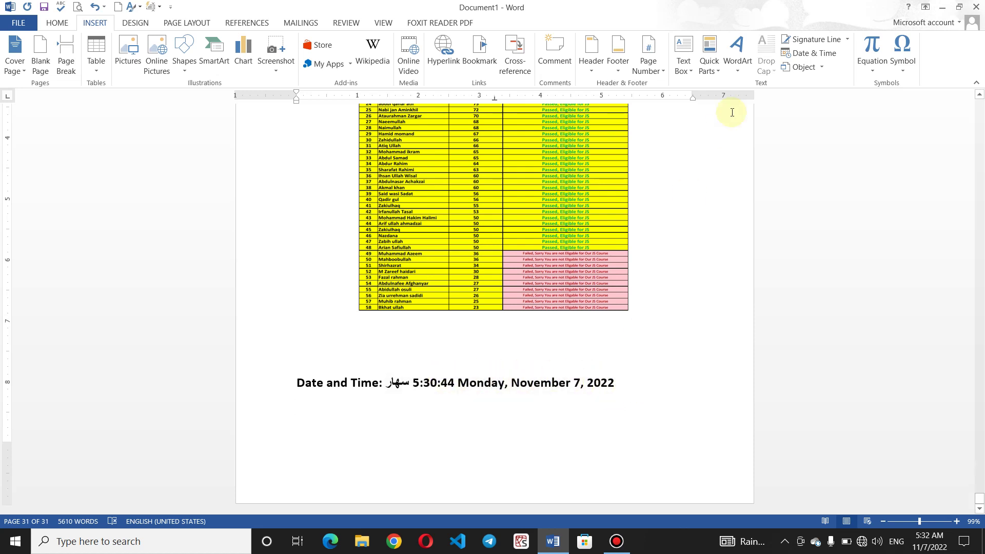
Step: Add a line below the date, start a Signature Line, and enter the signer's name
{"action": "key", "text": "Return"}
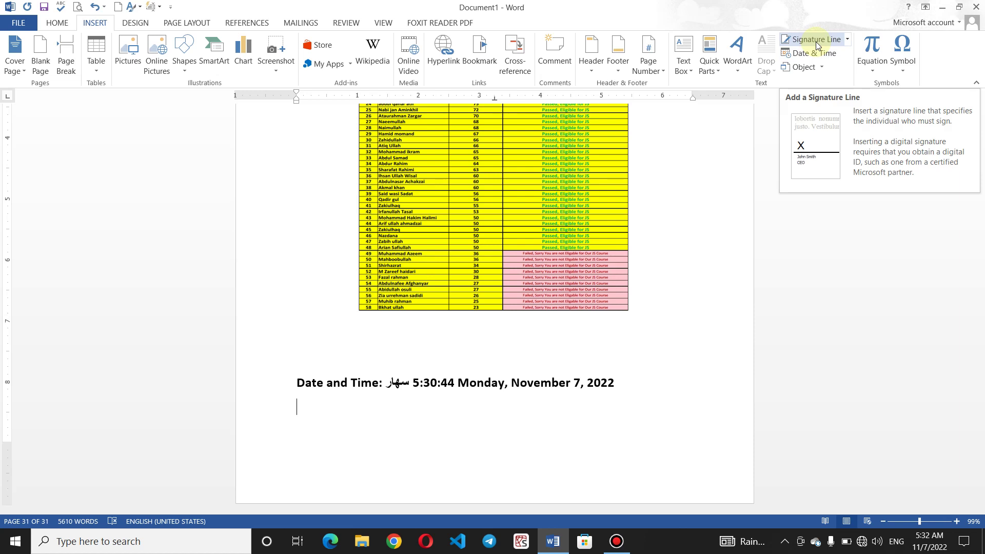
{"action": "left_click", "coordinate": [816, 40]}
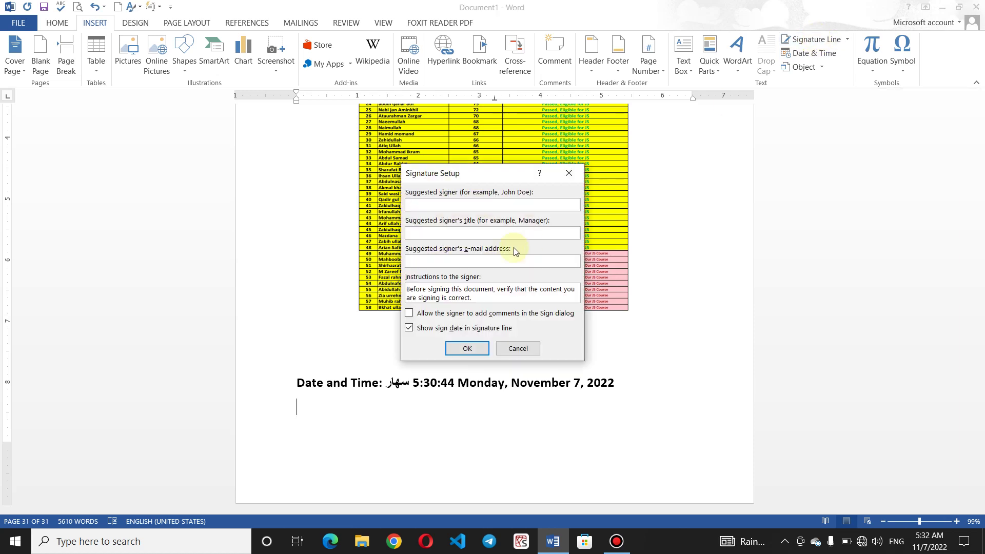
{"action": "left_click", "coordinate": [459, 204]}
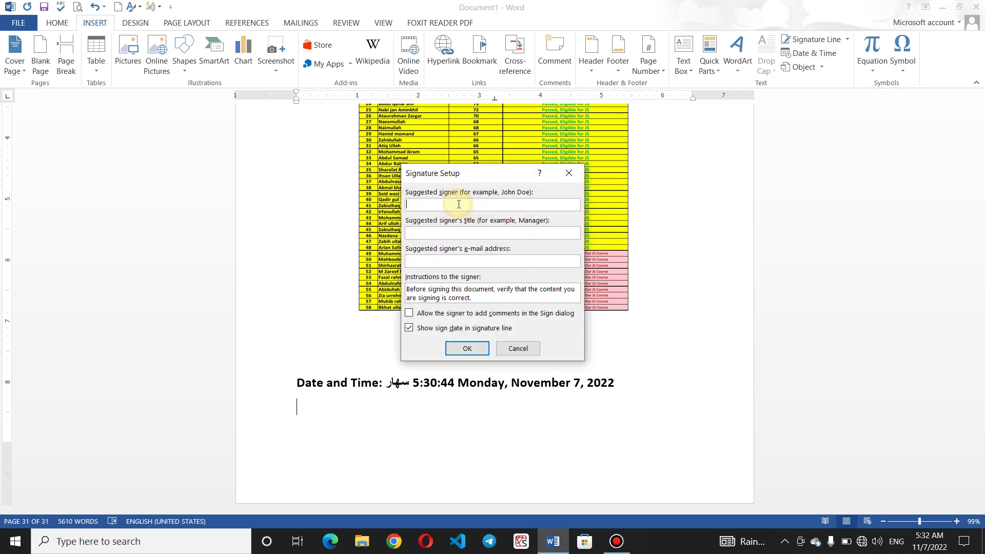
{"action": "left_click", "coordinate": [455, 206]}
{"action": "type", "text": "Sai"}
{"action": "type", "text": "f"}
Step: Set the signer's title to Director and enter the signer's e-mail address, fixing a typo
{"action": "left_click", "coordinate": [427, 232]}
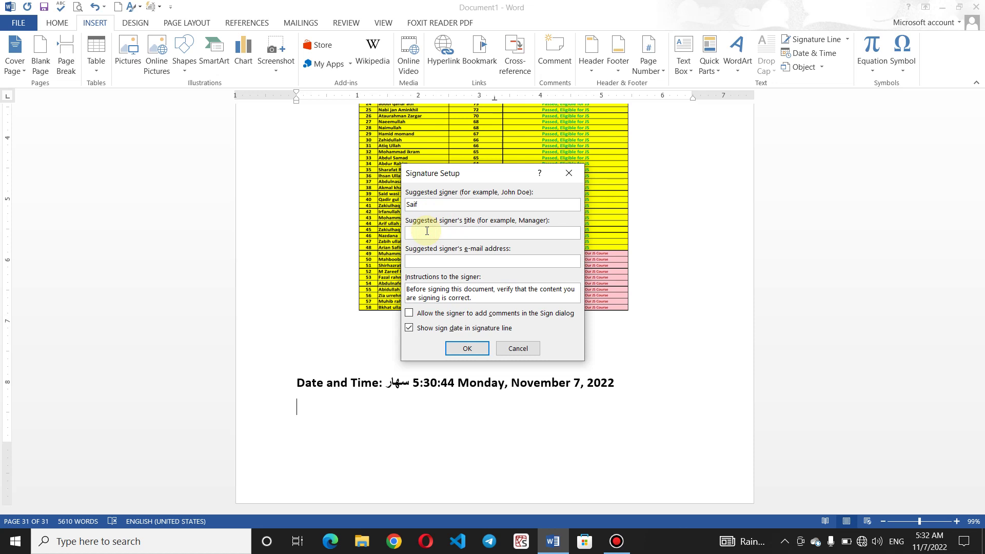
{"action": "type", "text": "Di"}
{"action": "type", "text": "rect"}
{"action": "type", "text": "or"}
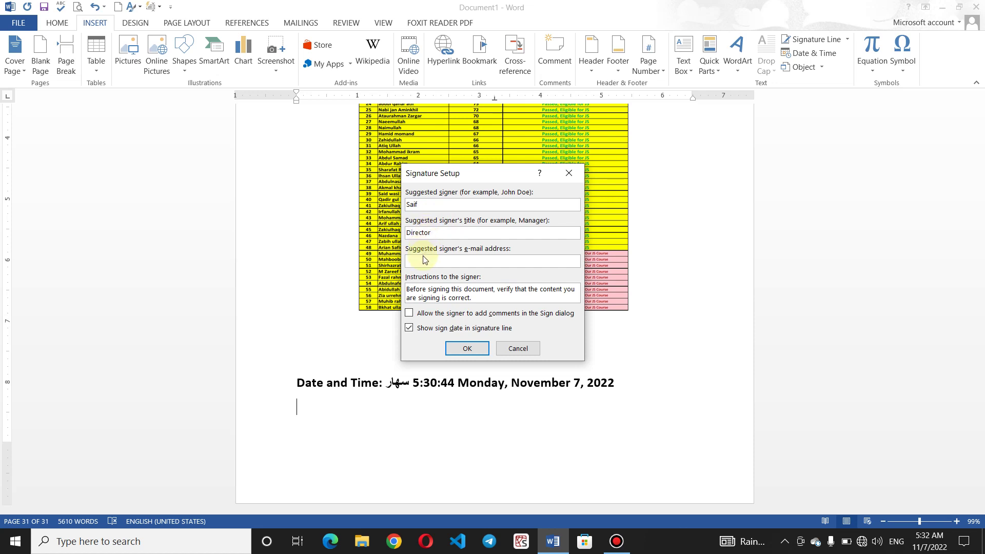
{"action": "left_click", "coordinate": [429, 265]}
{"action": "left_click", "coordinate": [418, 261]}
{"action": "key", "text": "BackSpace"}
Step: Confirm Signature Setup and check the new signature line on page 32 in Print Preview
{"action": "left_click", "coordinate": [467, 350]}
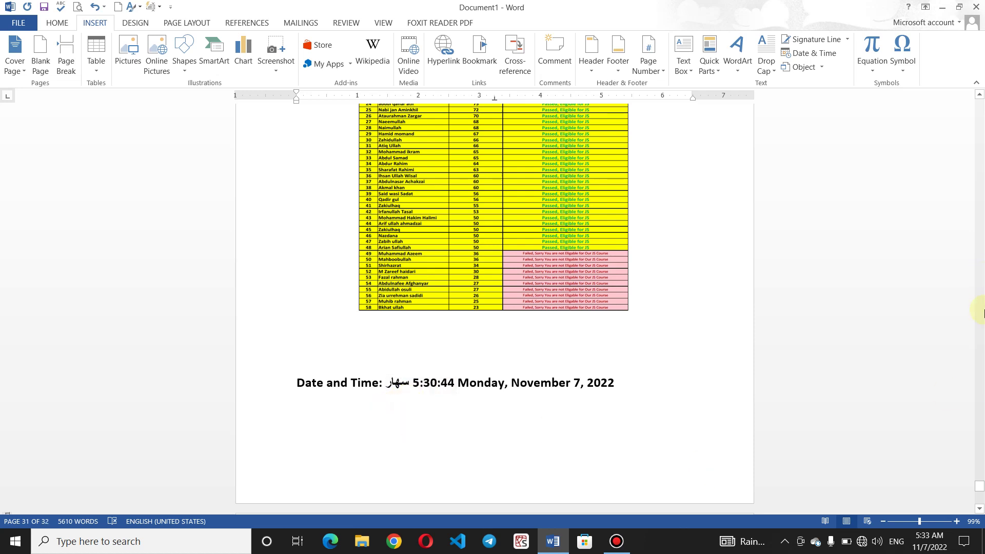
{"action": "left_click", "coordinate": [979, 488]}
{"action": "left_click_drag", "start_coordinate": [979, 490], "coordinate": [481, 391]}
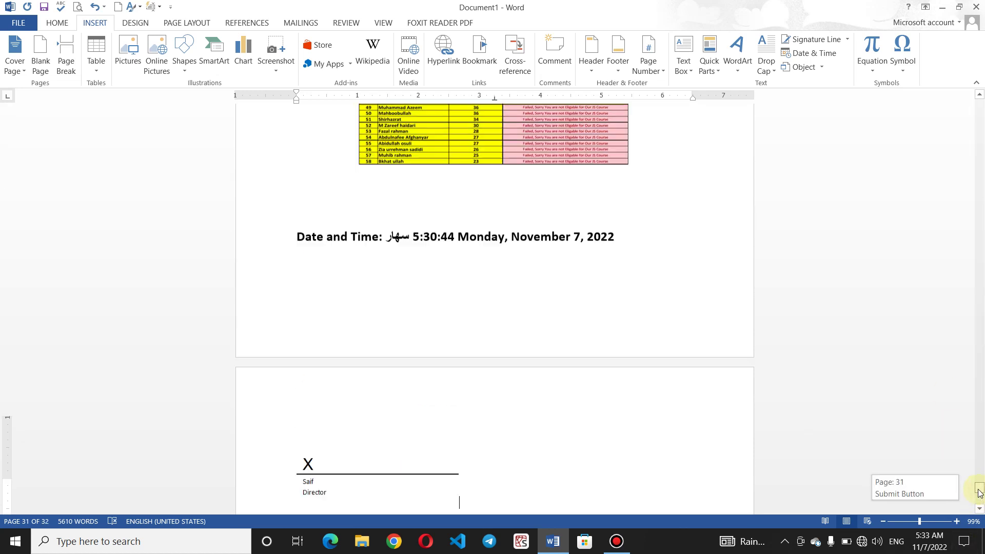
{"action": "left_click", "coordinate": [311, 265]}
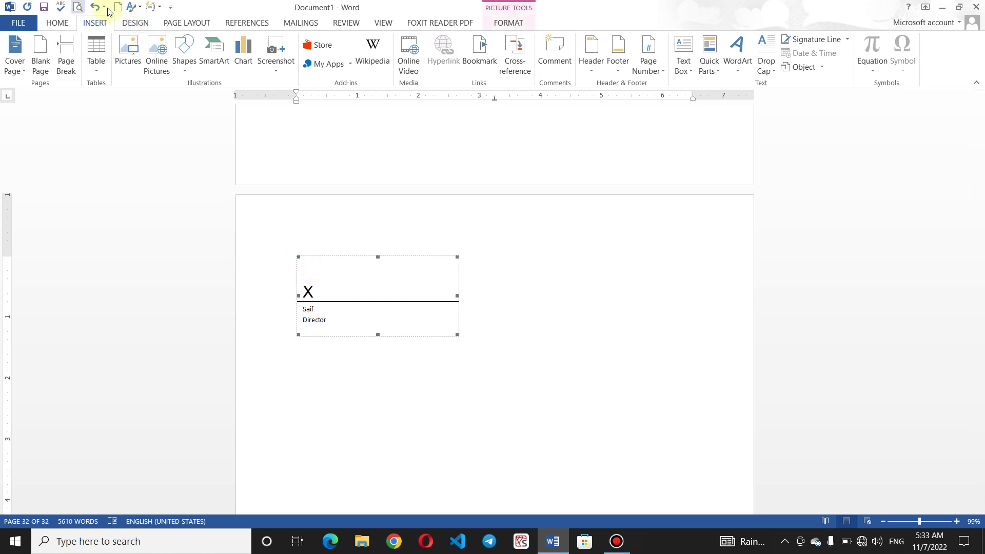
{"action": "left_click", "coordinate": [82, 8]}
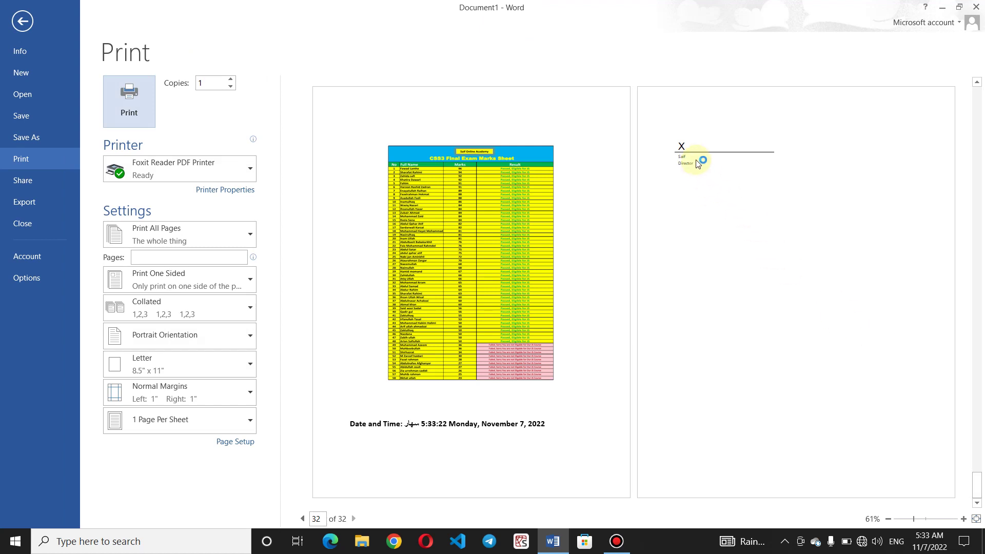
{"action": "left_click", "coordinate": [23, 24]}
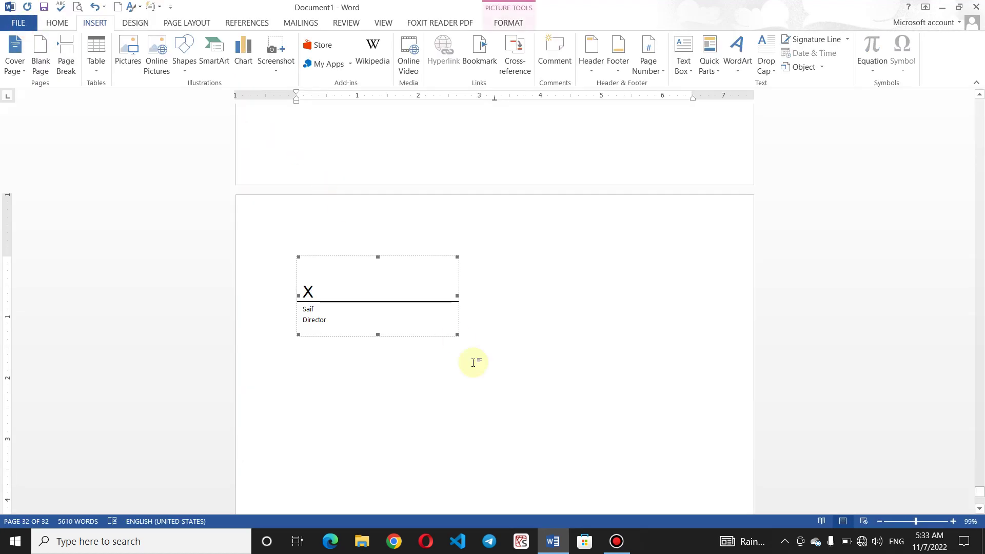
Step: Resize the signature line using its corner handle
{"action": "left_click_drag", "start_coordinate": [457, 335], "coordinate": [358, 286]}
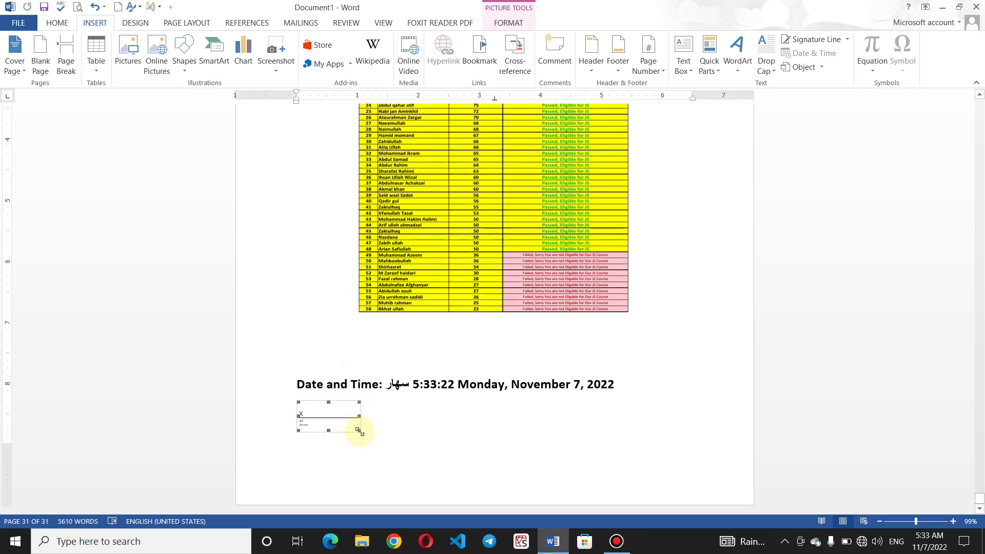
{"action": "left_click_drag", "start_coordinate": [359, 432], "coordinate": [396, 433]}
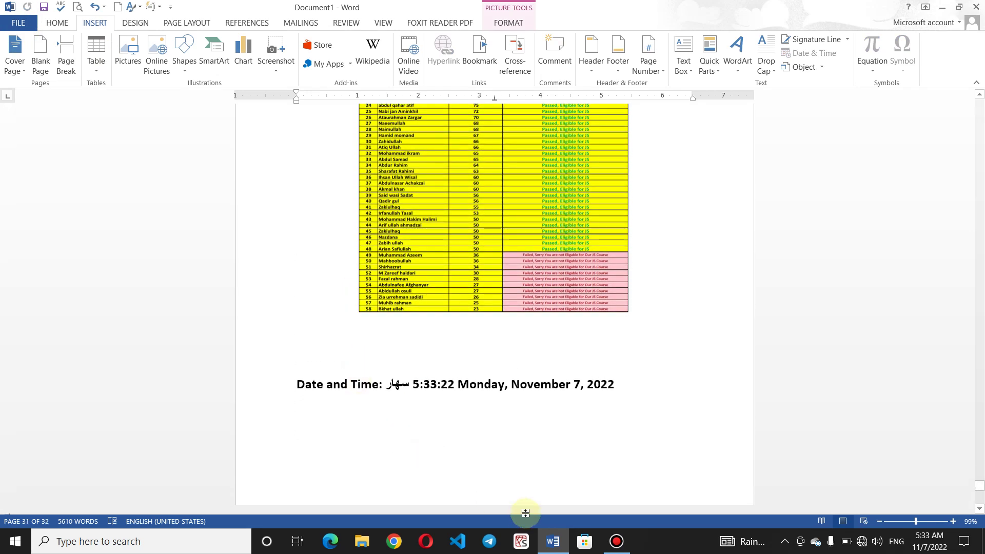
{"action": "left_click_drag", "start_coordinate": [980, 486], "coordinate": [979, 490]}
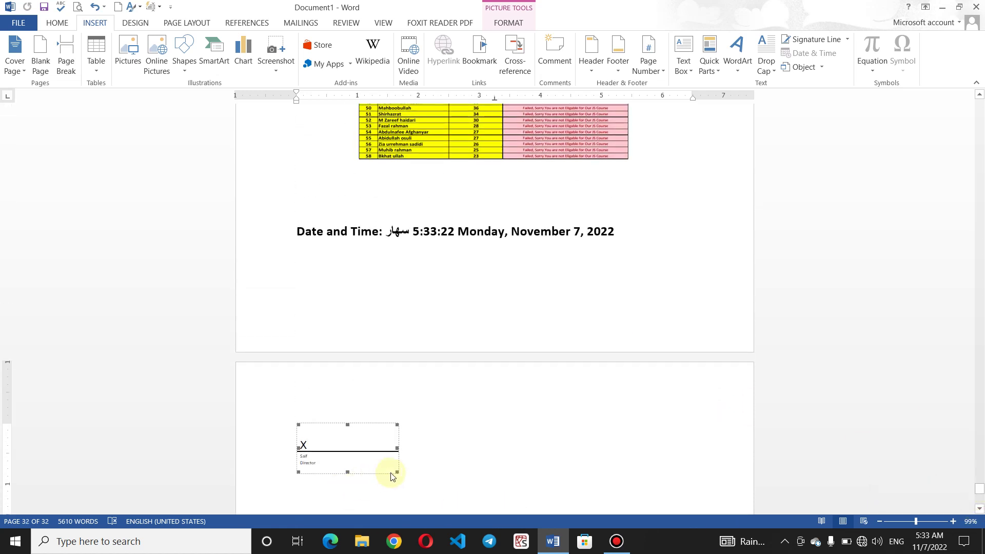
{"action": "left_click_drag", "start_coordinate": [398, 471], "coordinate": [453, 489]}
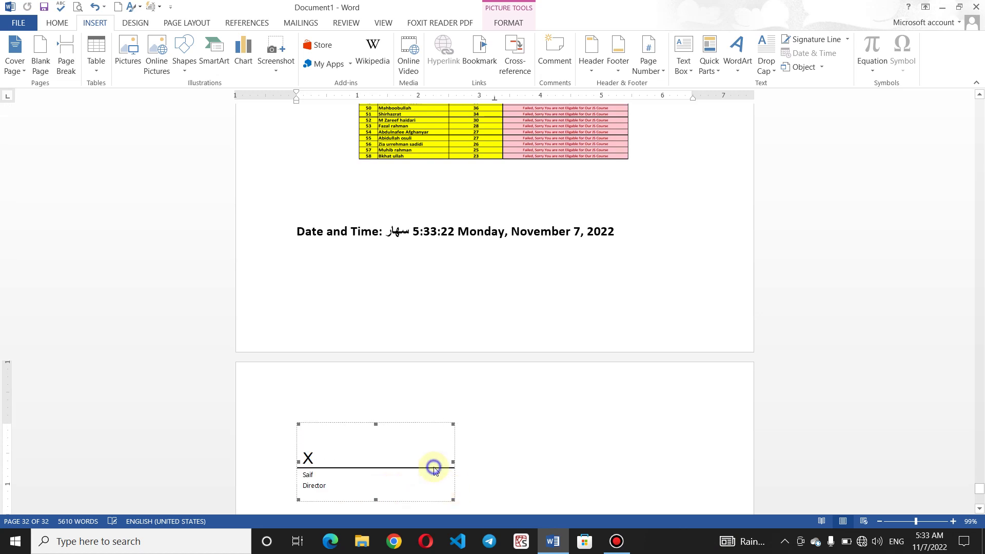
Step: Copy the signature line and paste a second copy lower on page 32
{"action": "right_click", "coordinate": [435, 468]}
{"action": "left_click", "coordinate": [494, 253]}
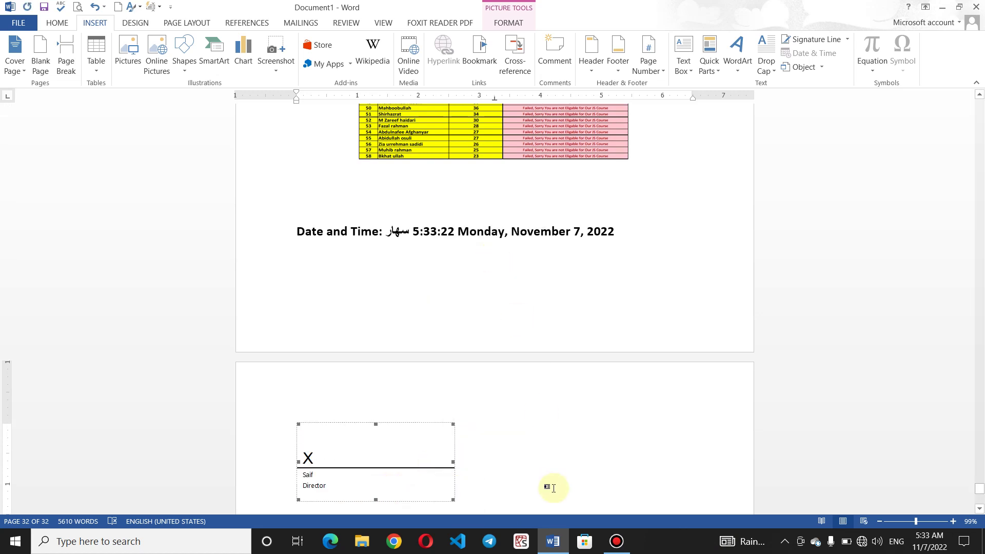
{"action": "left_click_drag", "start_coordinate": [980, 489], "coordinate": [980, 497]}
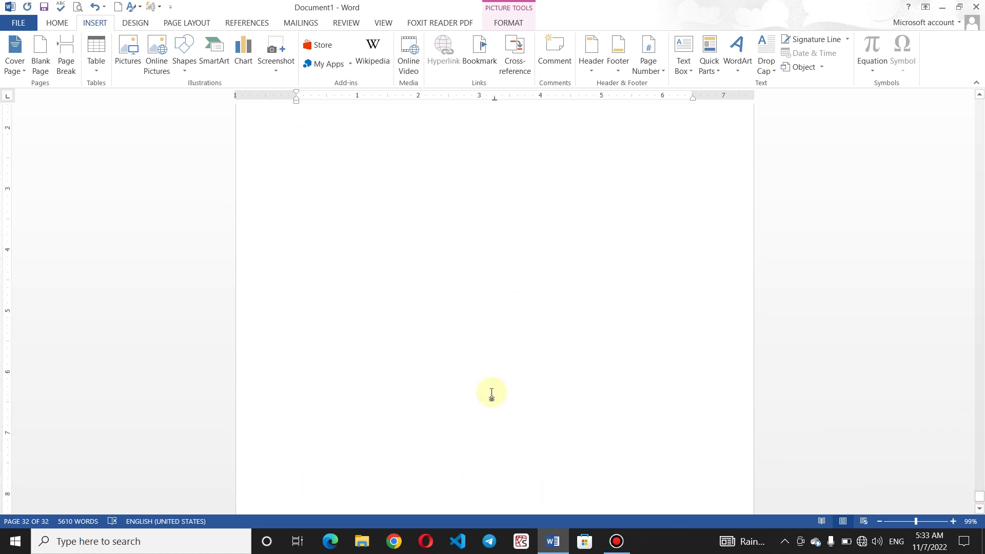
{"action": "double_click", "coordinate": [345, 208]}
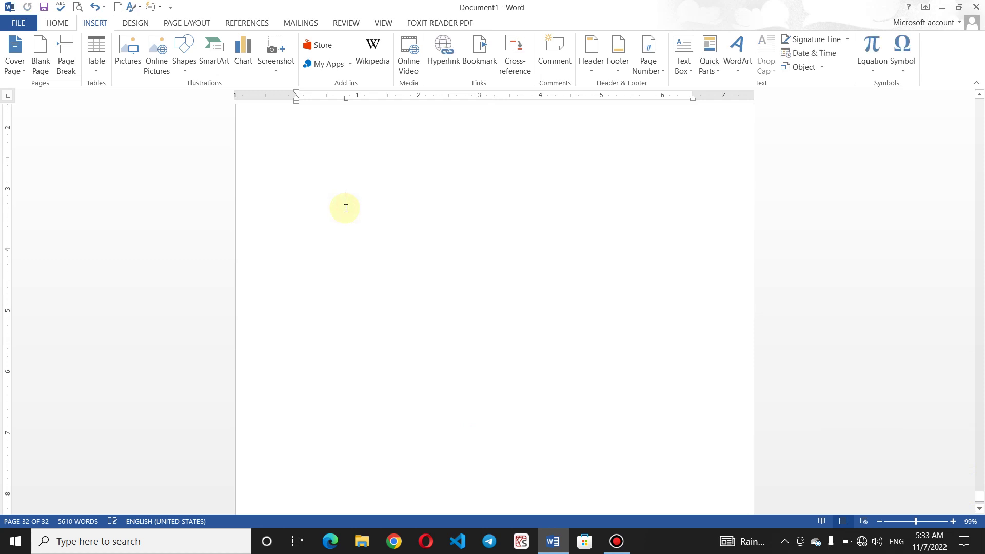
{"action": "key", "text": "ctrl+v"}
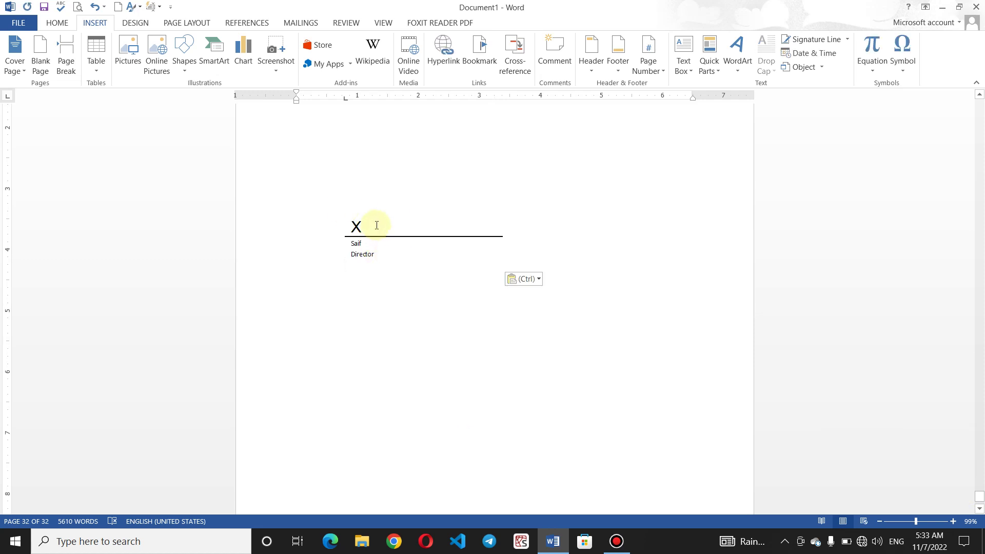
Step: Add an empty line below the pasted signature line
{"action": "left_click", "coordinate": [377, 225]}
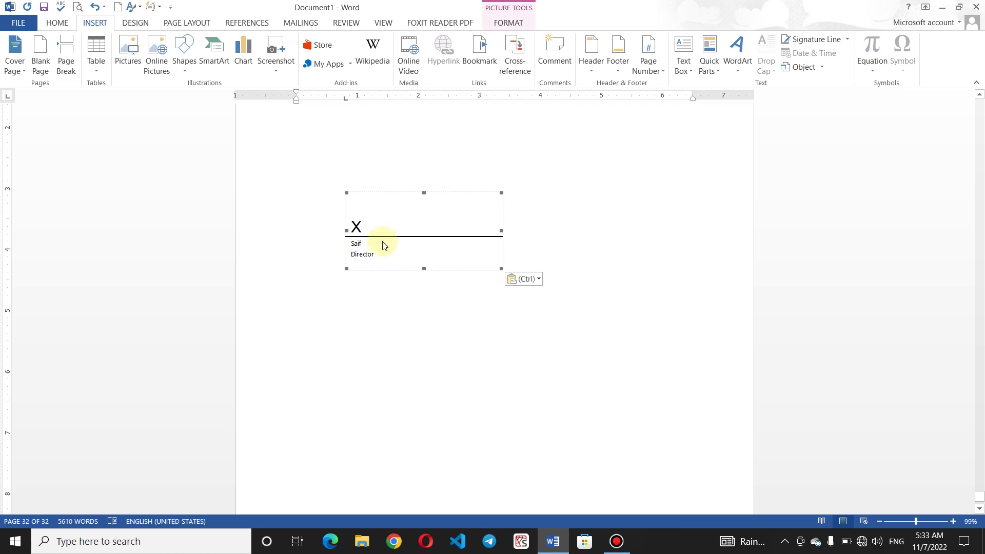
{"action": "left_click", "coordinate": [362, 251]}
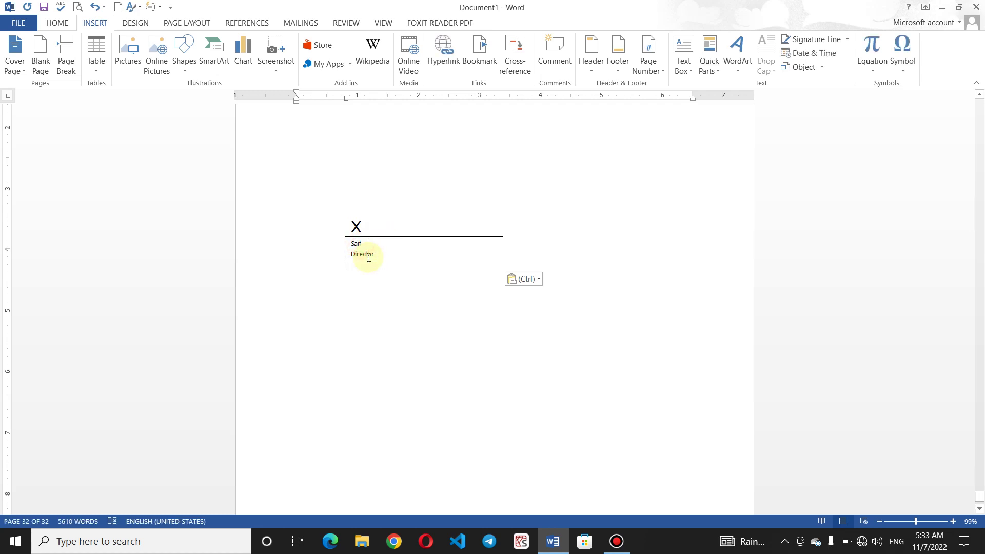
{"action": "left_click", "coordinate": [386, 225]}
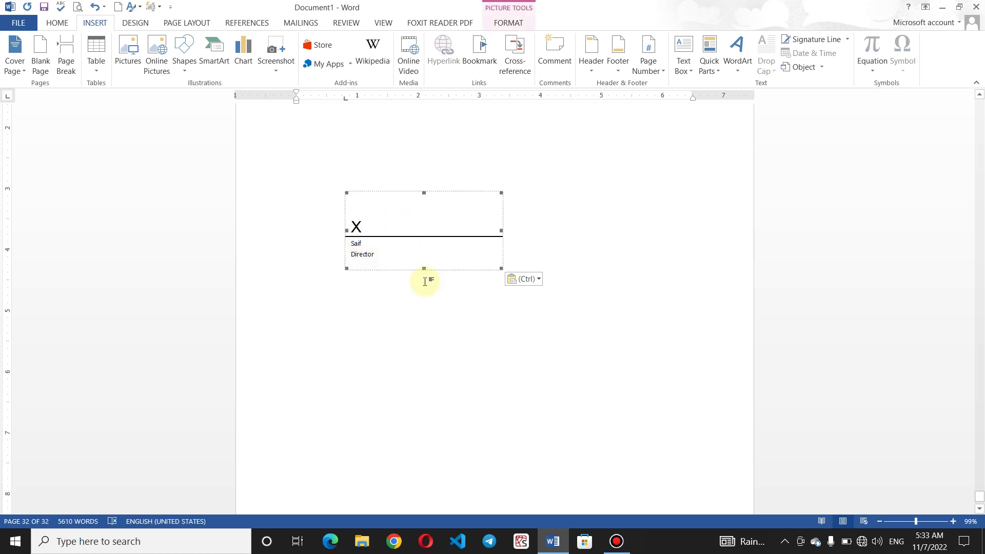
{"action": "left_click", "coordinate": [550, 292]}
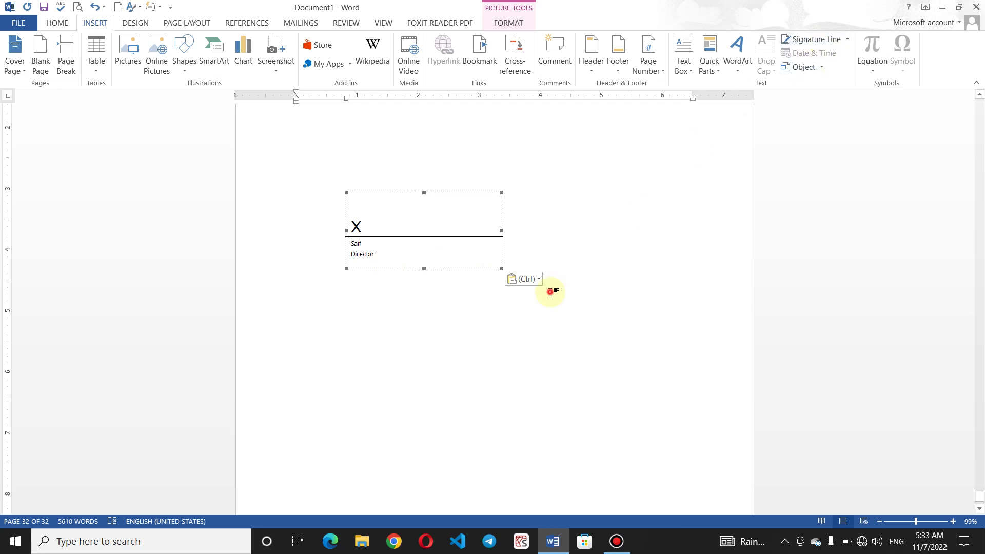
{"action": "key", "text": "Return"}
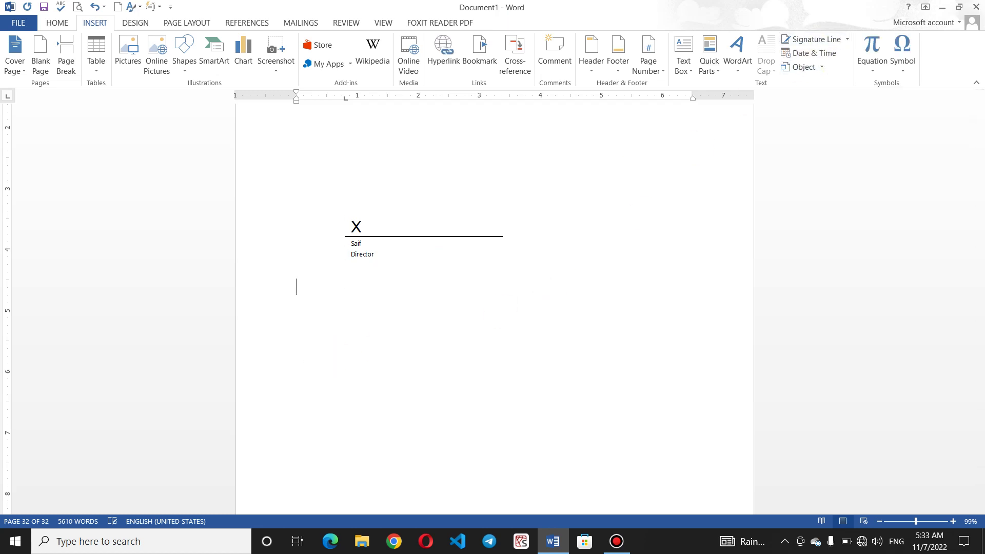